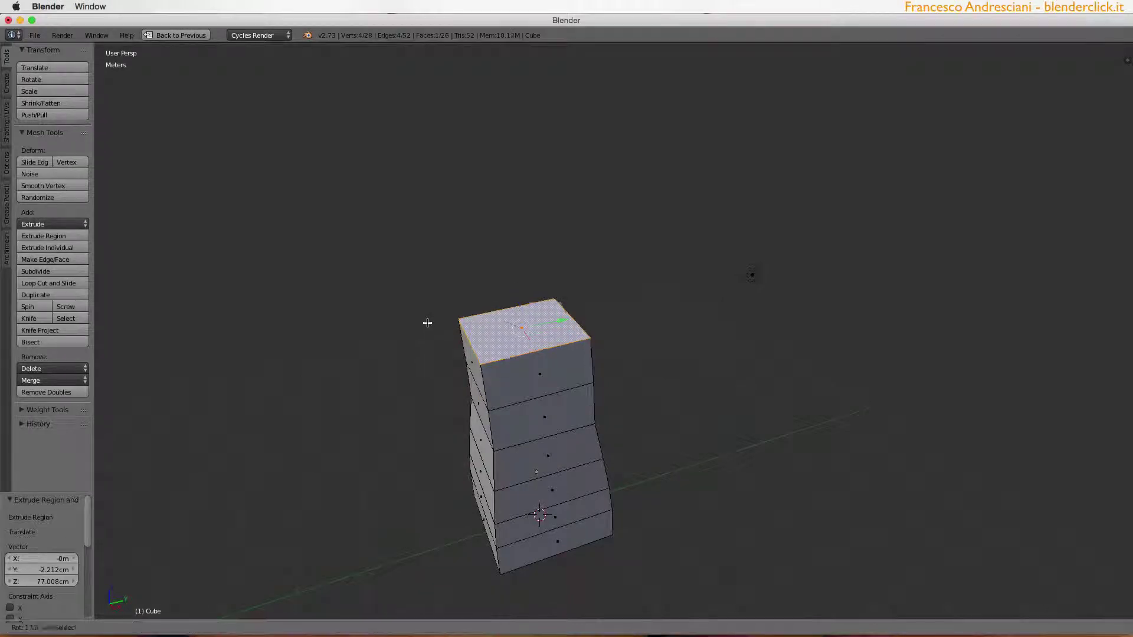
- Extrude the top face upward into a new, scaled segment
{"action": "middle_click_drag", "start_coordinate": [397, 318], "coordinate": [427, 301]}
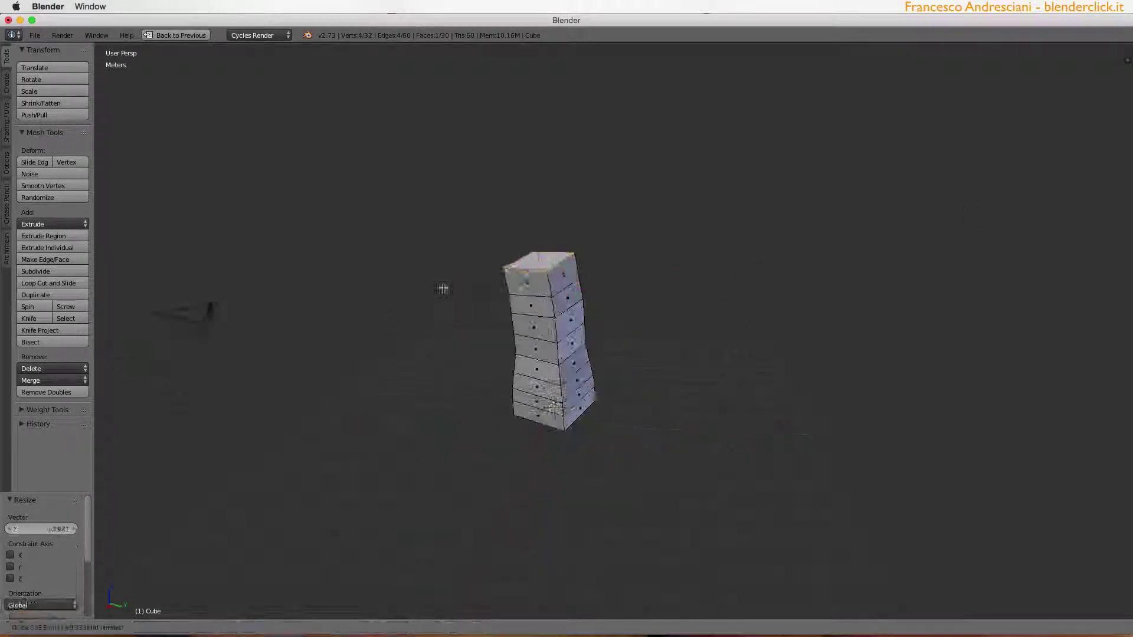
{"action": "middle_click_drag", "start_coordinate": [443, 259], "coordinate": [410, 235]}
{"action": "key", "text": "e"}
{"action": "left_click", "coordinate": [407, 201]}
{"action": "key", "text": "s"}
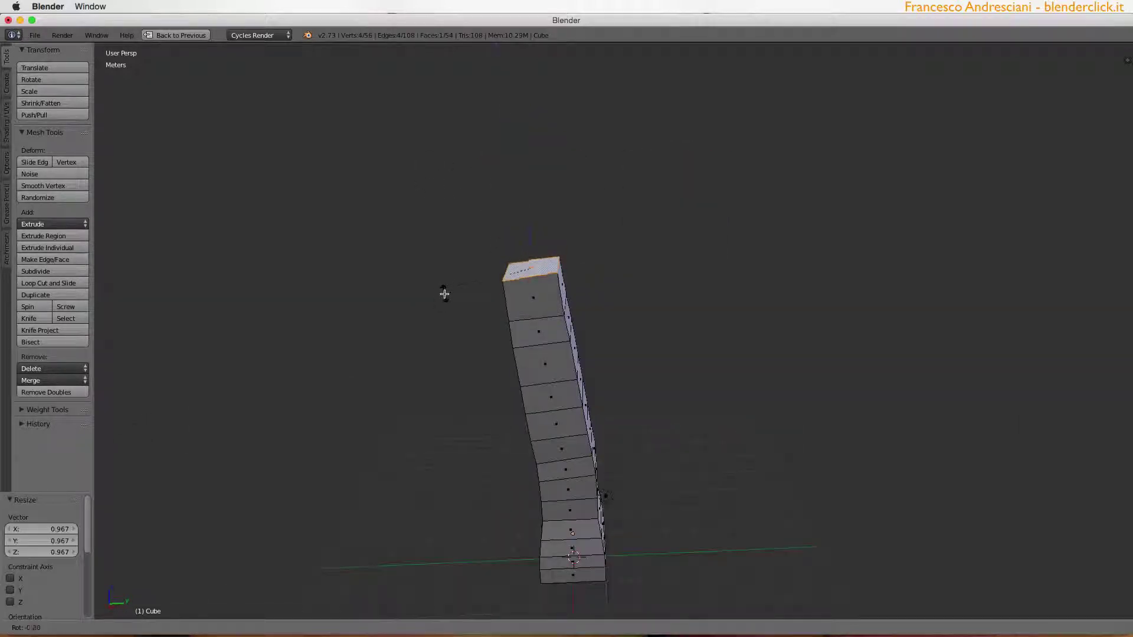
- Extrude another segment and rotate it slightly to start the column's bend
{"action": "key", "text": "e"}
{"action": "left_click", "coordinate": [440, 306]}
{"action": "key", "text": "r"}
{"action": "left_click", "coordinate": [435, 236]}
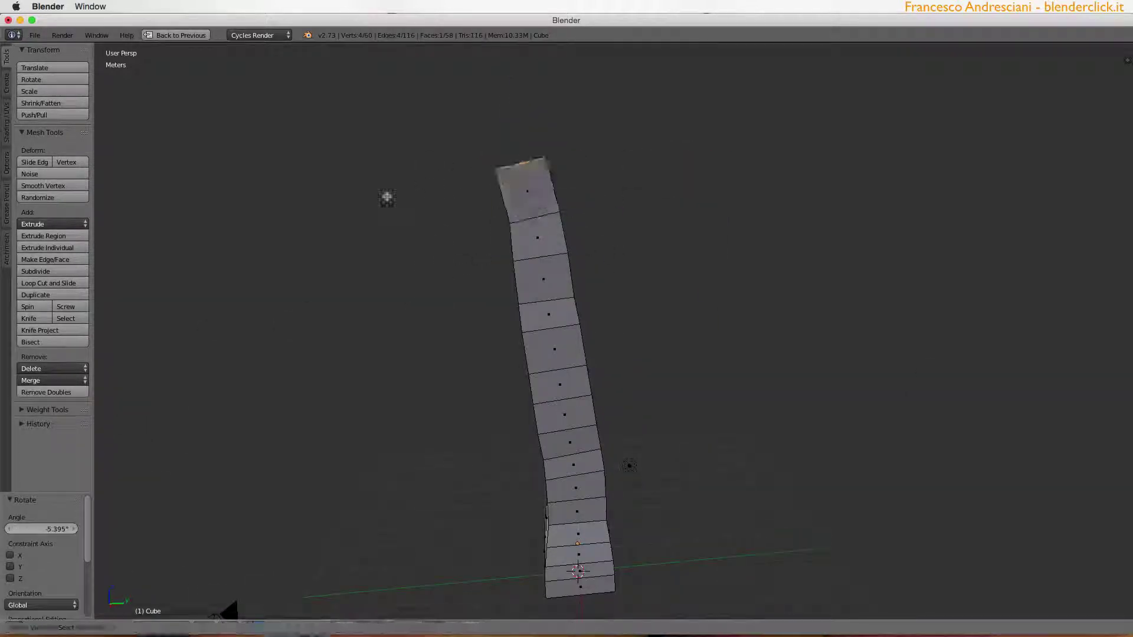
{"action": "left_click", "coordinate": [336, 156]}
- Extrude a further top segment and shrink it so the column tapers
{"action": "middle_click_drag", "start_coordinate": [450, 215], "coordinate": [290, 119]}
{"action": "key", "text": "e"}
{"action": "left_click", "coordinate": [351, 258]}
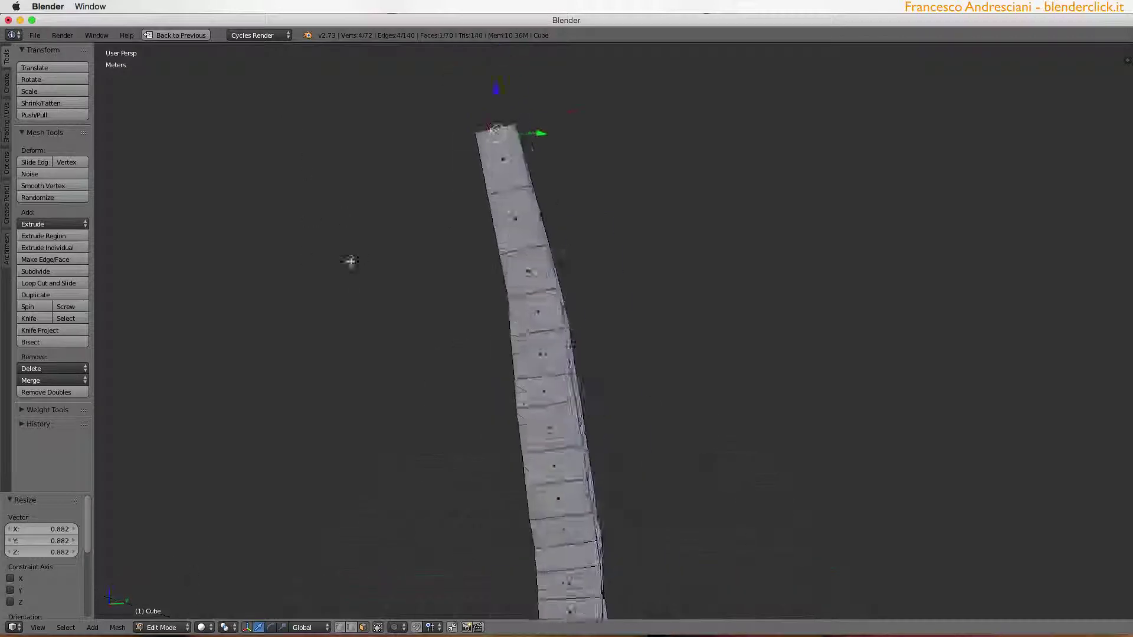
{"action": "key", "text": "s"}
{"action": "scroll", "coordinate": [533, 287], "scroll_direction": "down", "scroll_amount": 4}
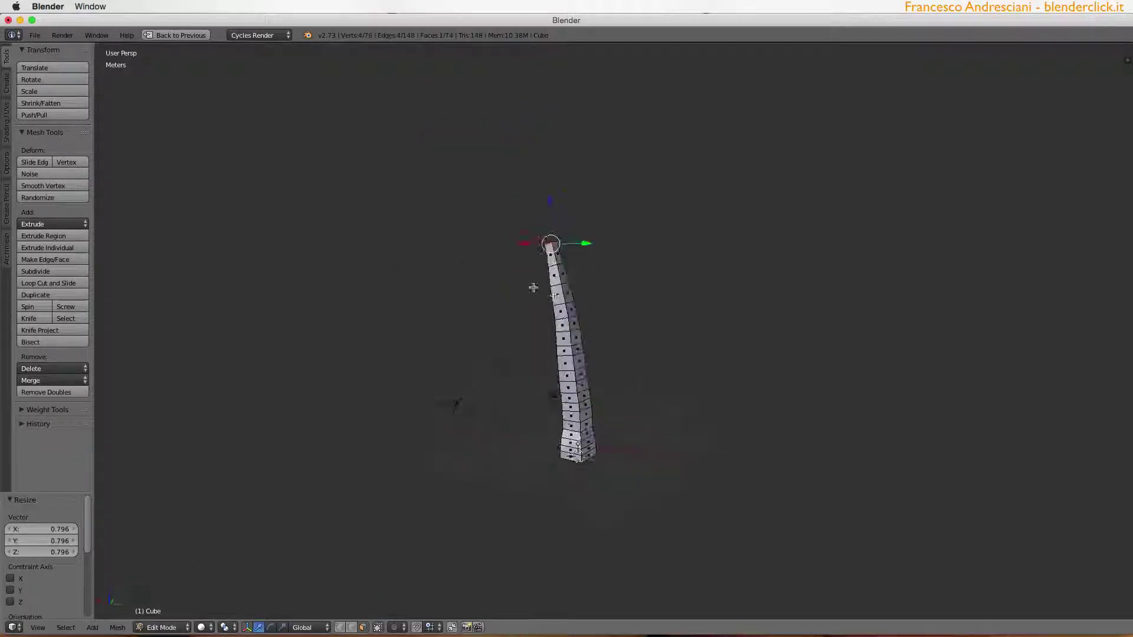
{"action": "scroll", "coordinate": [531, 336], "scroll_direction": "up", "scroll_amount": 4}
{"action": "key", "text": "ctrl+r"}
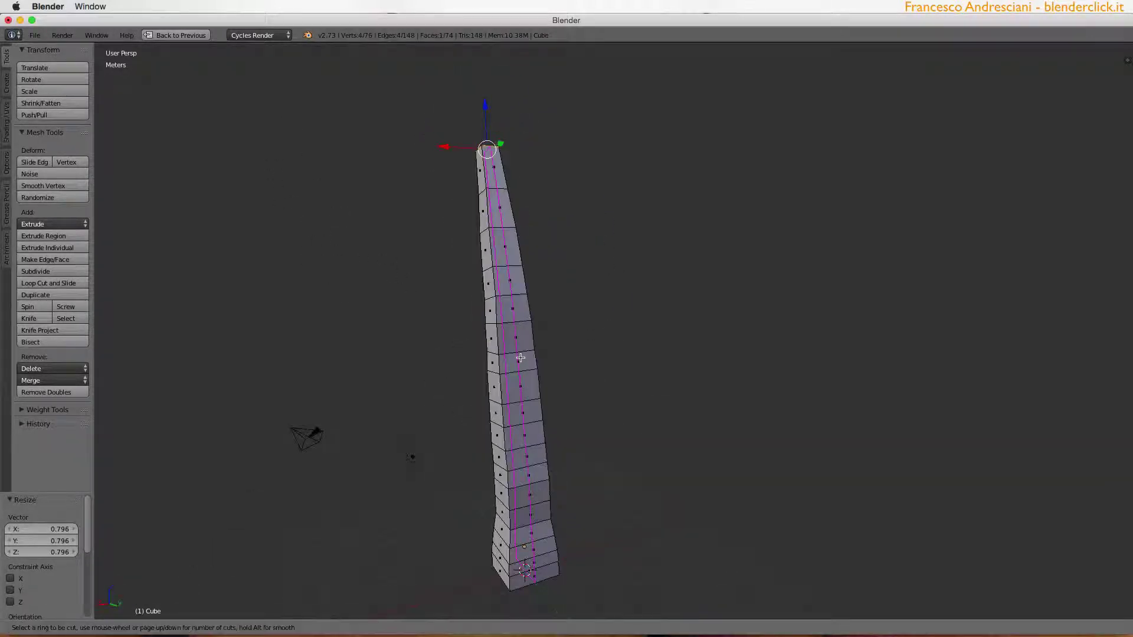
- Add a centred lengthwise loop cut down the column
{"action": "left_click", "coordinate": [520, 357]}
{"action": "right_click", "coordinate": [493, 334]}
{"action": "mouse_move", "coordinate": [494, 334]}
{"action": "middle_mouse_down"}
{"action": "mouse_move", "coordinate": [458, 364]}
{"action": "mouse_move", "coordinate": [549, 348]}
{"action": "middle_mouse_up"}
{"action": "scroll", "coordinate": [509, 359], "scroll_direction": "up", "scroll_amount": 3}
- Push selected vertices sideways, one along Y, so the column bends and bulges
{"action": "key", "text": "g"}
{"action": "left_click", "coordinate": [594, 334]}
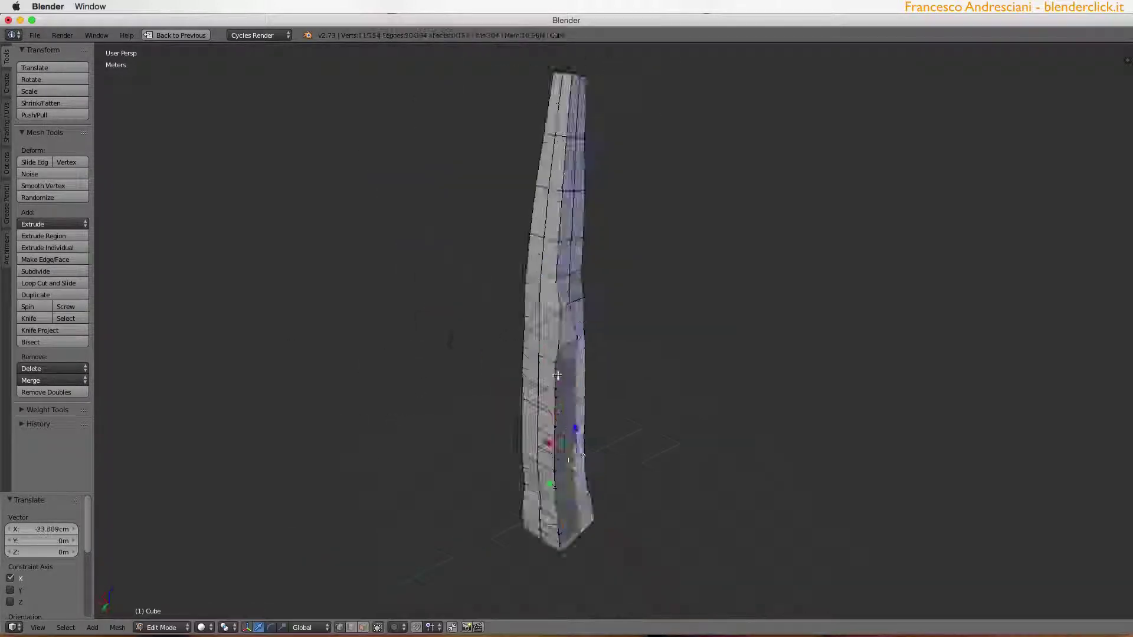
{"action": "mouse_move", "coordinate": [595, 458]}
{"action": "middle_mouse_down"}
{"action": "mouse_move", "coordinate": [540, 415]}
{"action": "mouse_move", "coordinate": [519, 377]}
{"action": "mouse_move", "coordinate": [558, 328]}
{"action": "middle_mouse_up"}
{"action": "key", "text": "g"}
{"action": "key", "text": "y"}
{"action": "left_click", "coordinate": [519, 378]}
{"action": "scroll", "coordinate": [519, 377], "scroll_direction": "up", "scroll_amount": 3}
- Push a selected column vertex outward along the Y axis
{"action": "scroll", "coordinate": [558, 328], "scroll_direction": "up", "scroll_amount": 3}
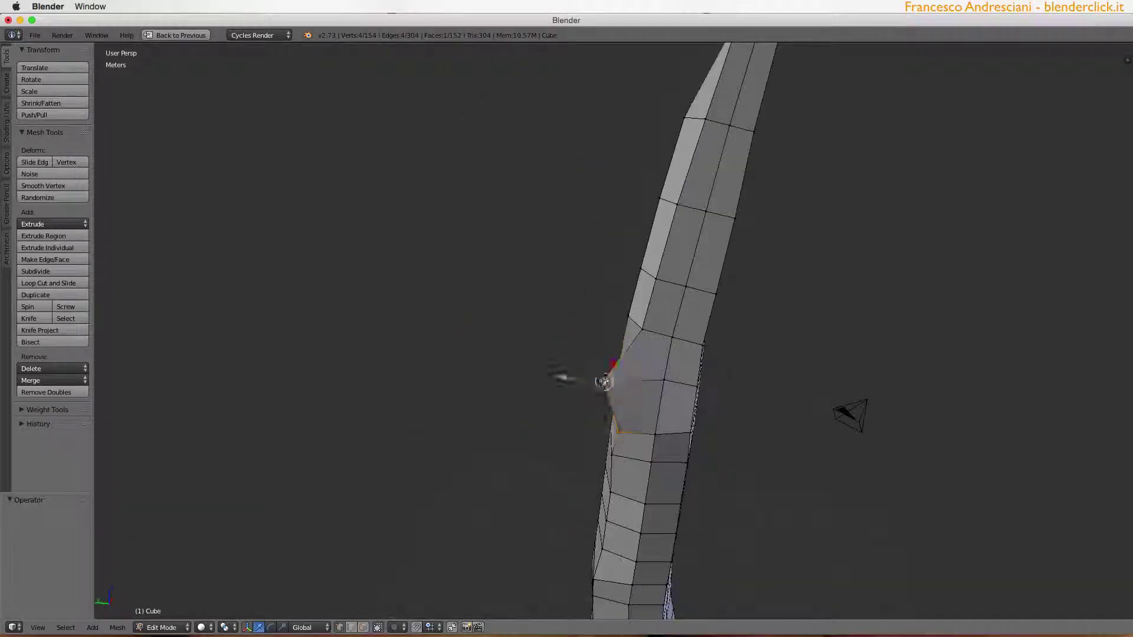
{"action": "scroll", "coordinate": [602, 382], "scroll_direction": "down", "scroll_amount": 3}
{"action": "right_click", "coordinate": [534, 412]}
{"action": "key", "text": "g"}
{"action": "key", "text": "y"}
{"action": "left_click", "coordinate": [412, 582]}
- Extrude a scaled-down block from the trunk side and extend it as a branch
{"action": "key", "text": "e"}
{"action": "key", "text": "s"}
{"action": "left_click", "coordinate": [422, 400]}
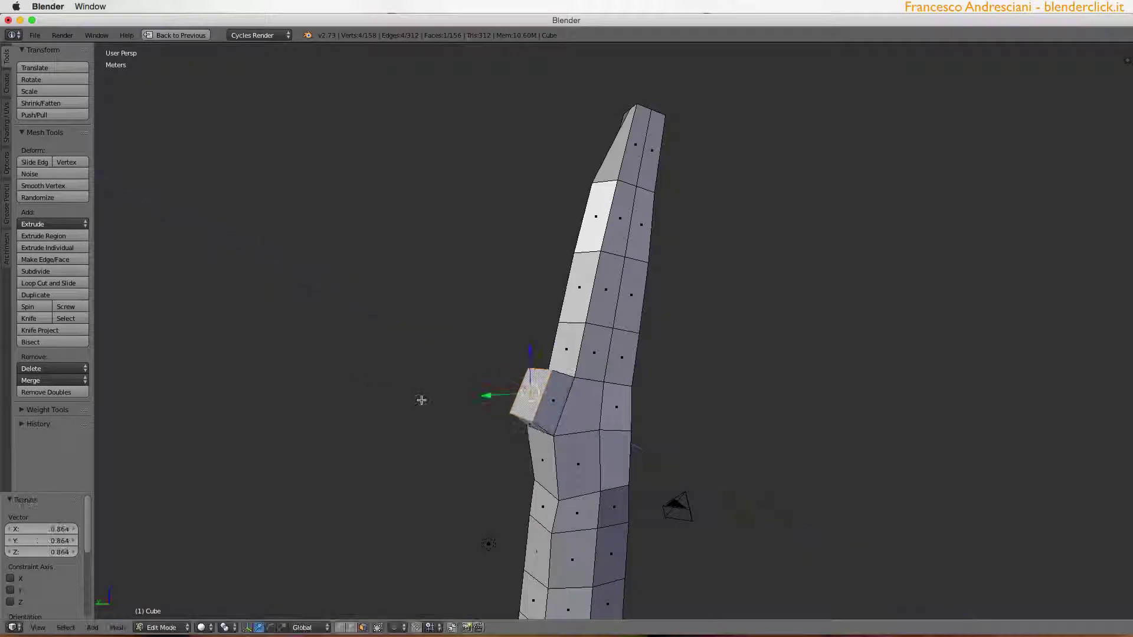
{"action": "middle_click_drag", "start_coordinate": [433, 349], "coordinate": [713, 374]}
{"action": "key", "text": "e"}
{"action": "left_click", "coordinate": [748, 328]}
- Add a rotated tip segment to the first branch and reposition its end
{"action": "key", "text": "e"}
{"action": "key", "text": "r"}
{"action": "left_click", "coordinate": [835, 282]}
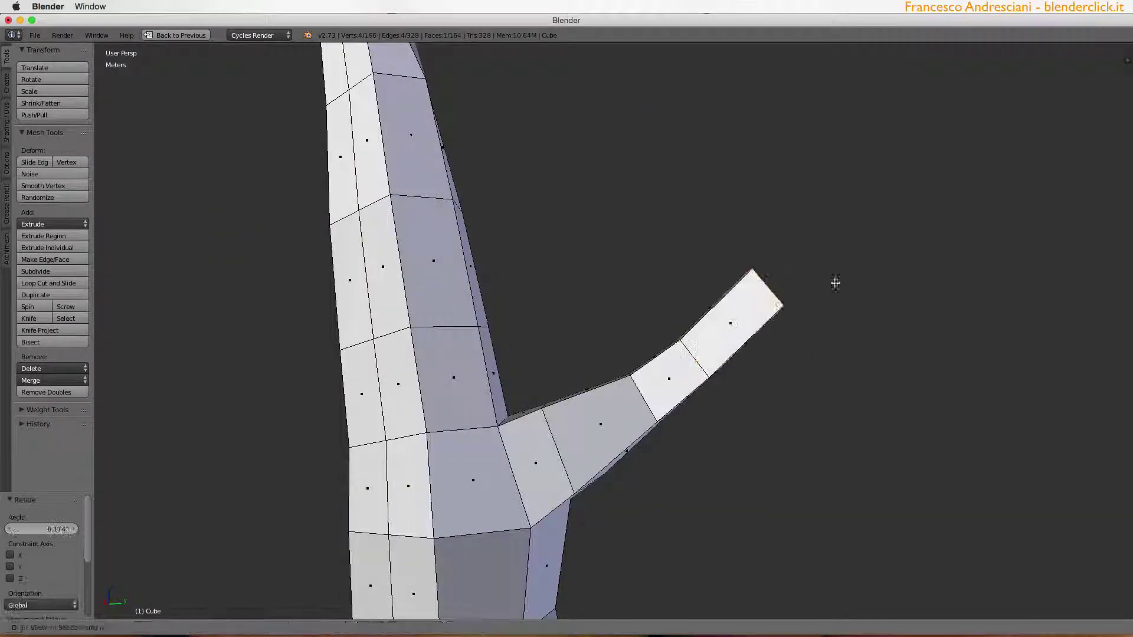
{"action": "middle_click_drag", "start_coordinate": [824, 267], "coordinate": [425, 457]}
{"action": "scroll", "coordinate": [667, 383], "scroll_direction": "up", "scroll_amount": 5}
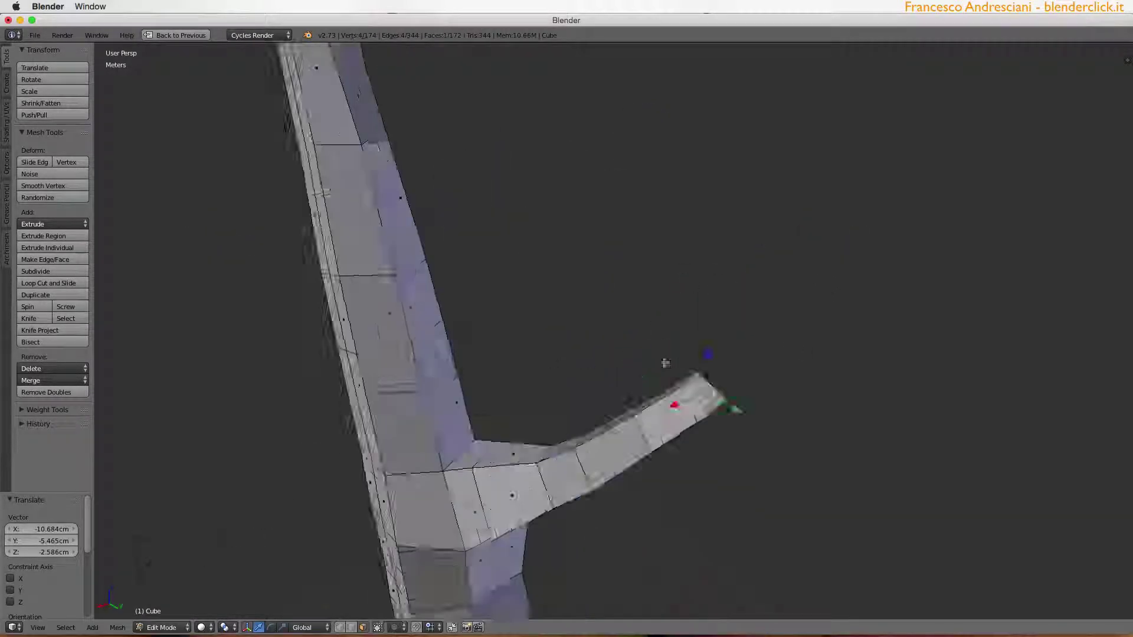
{"action": "key", "text": "g"}
{"action": "left_click", "coordinate": [745, 331]}
- Move a selected trunk edge along the X axis
{"action": "middle_click_drag", "start_coordinate": [711, 334], "coordinate": [569, 336]}
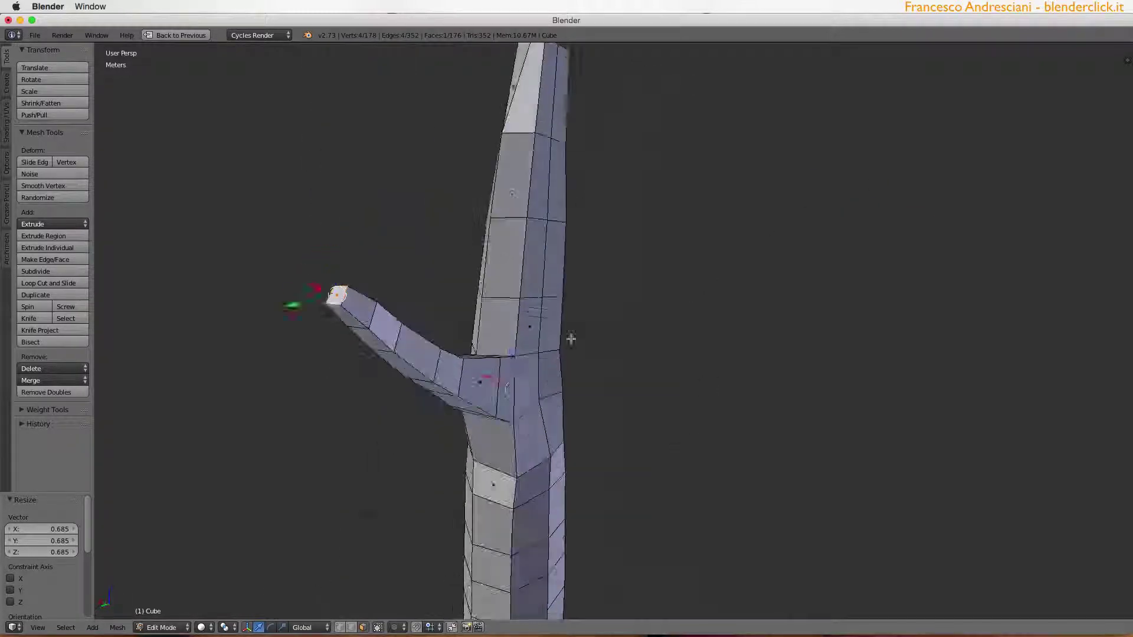
{"action": "right_click", "coordinate": [493, 379]}
{"action": "key", "text": "g"}
{"action": "key", "text": "x"}
{"action": "left_click", "coordinate": [367, 516]}
{"action": "mouse_move", "coordinate": [367, 515]}
{"action": "middle_mouse_down"}
{"action": "mouse_move", "coordinate": [632, 410]}
{"action": "mouse_move", "coordinate": [587, 466]}
{"action": "mouse_move", "coordinate": [822, 563]}
{"action": "middle_mouse_up"}
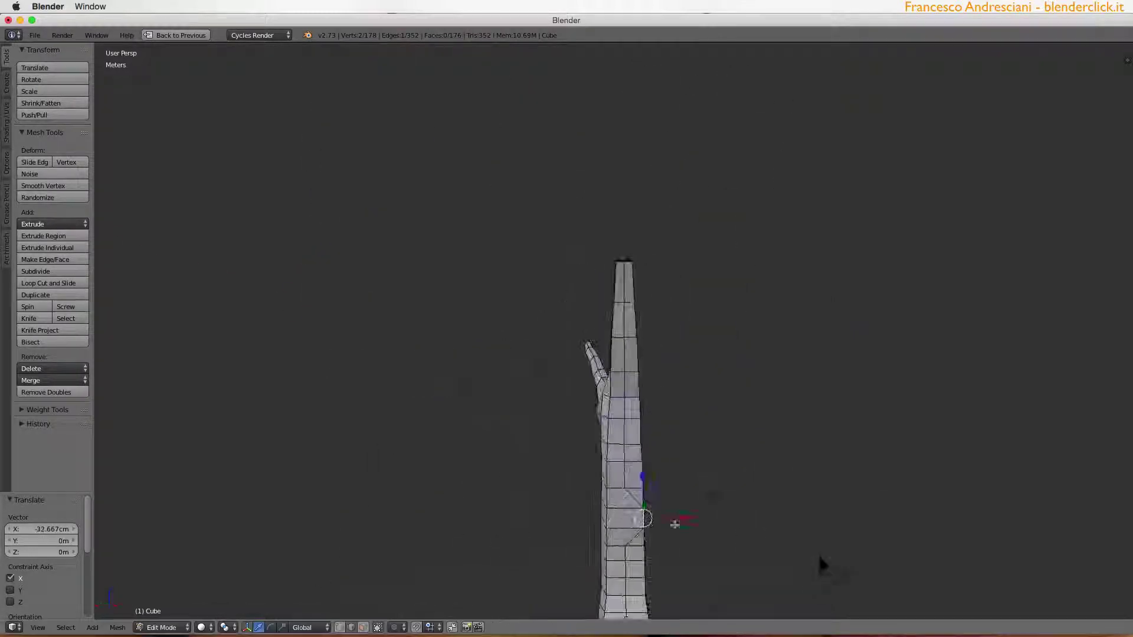
- Bulge a trunk face outward along Y, then rotate and shift another face along X
{"action": "right_click", "coordinate": [596, 443]}
{"action": "key", "text": "g"}
{"action": "key", "text": "y"}
{"action": "left_click", "coordinate": [577, 453]}
{"action": "right_click", "coordinate": [577, 454]}
{"action": "key", "text": "r"}
{"action": "left_click", "coordinate": [543, 501]}
{"action": "middle_click_drag", "start_coordinate": [544, 501], "coordinate": [543, 501]}
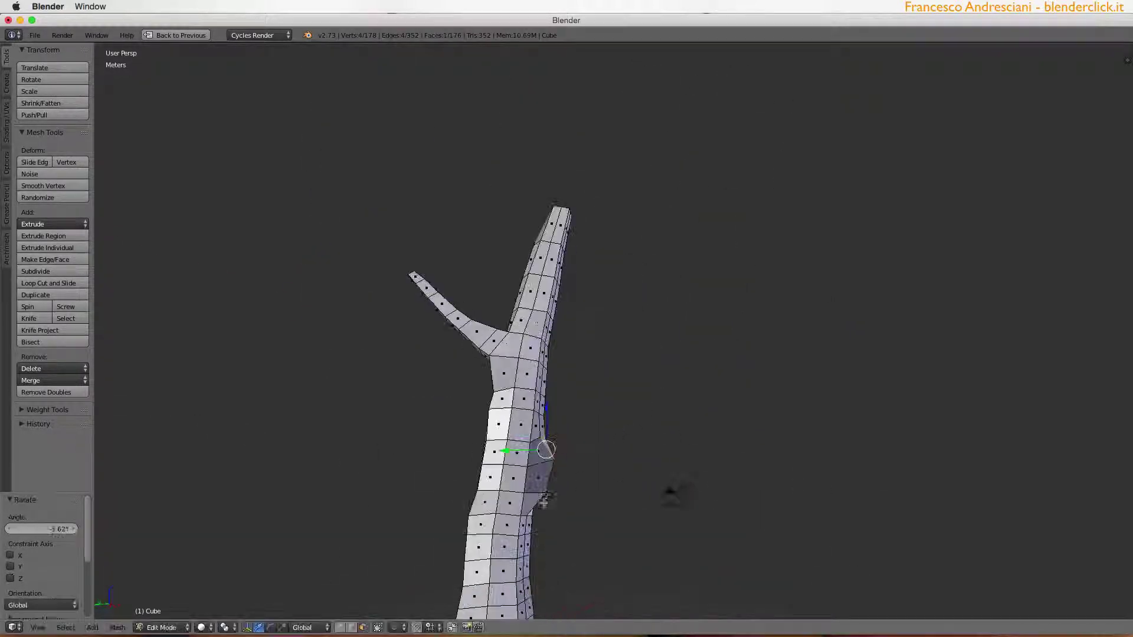
{"action": "key", "text": "x"}
{"action": "left_click", "coordinate": [576, 425]}
{"action": "mouse_move", "coordinate": [577, 425]}
{"action": "middle_mouse_down"}
{"action": "mouse_move", "coordinate": [615, 425]}
{"action": "mouse_move", "coordinate": [685, 388]}
{"action": "mouse_move", "coordinate": [478, 440]}
{"action": "middle_mouse_up"}
- Extrude the stump into a second branch and rotate its new segment
{"action": "key", "text": "e"}
{"action": "left_click", "coordinate": [599, 420]}
{"action": "key", "text": "g"}
{"action": "left_click", "coordinate": [657, 412]}
{"action": "key", "text": "e"}
{"action": "left_click", "coordinate": [649, 407]}
{"action": "key", "text": "r"}
{"action": "left_click", "coordinate": [448, 427]}
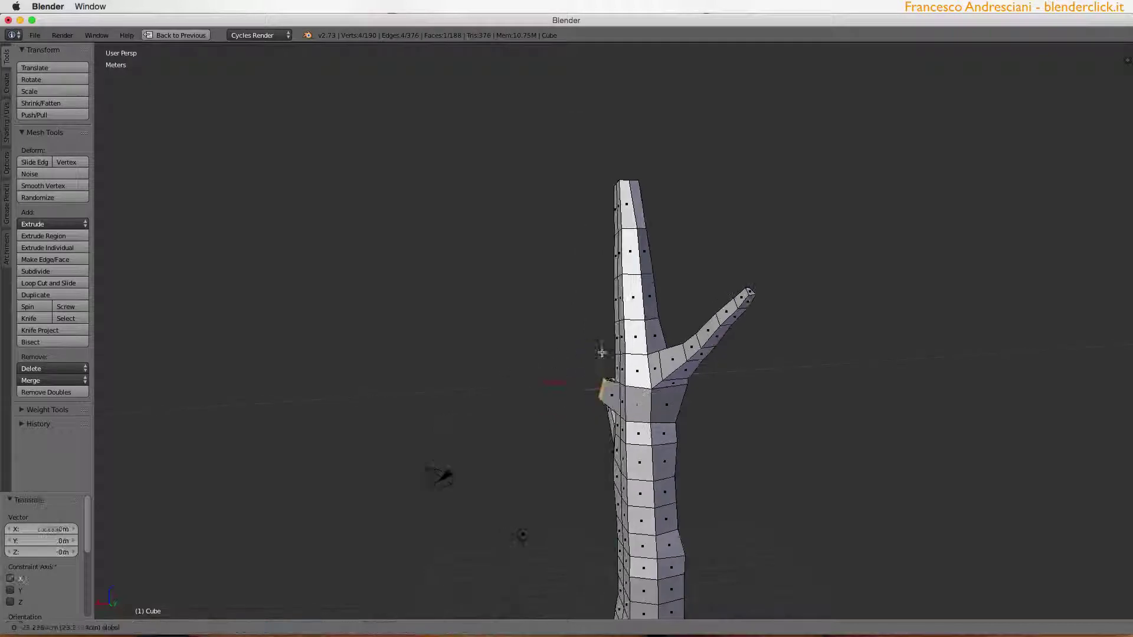
- Extend the second branch with two more extrusions out to its tip
{"action": "key", "text": "e"}
{"action": "left_click", "coordinate": [465, 394]}
{"action": "mouse_move", "coordinate": [466, 395]}
{"action": "middle_mouse_down"}
{"action": "mouse_move", "coordinate": [698, 361]}
{"action": "mouse_move", "coordinate": [684, 292]}
{"action": "mouse_move", "coordinate": [618, 393]}
{"action": "mouse_move", "coordinate": [445, 498]}
{"action": "middle_mouse_up"}
{"action": "key", "text": "e"}
{"action": "left_click", "coordinate": [682, 349]}
- Delete a trunk face and extrude its border inward to form a recessed hollow
{"action": "right_click", "coordinate": [618, 393]}
{"action": "key", "text": "x"}
{"action": "left_click", "coordinate": [605, 401]}
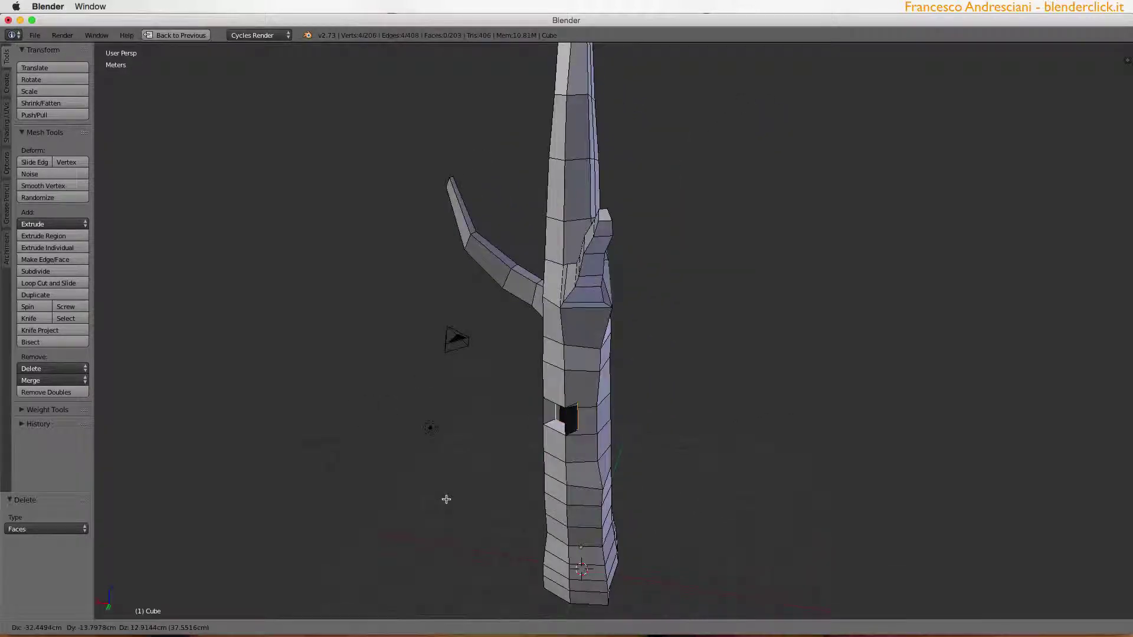
{"action": "right_click", "coordinate": [587, 400], "text": "alt"}
{"action": "key", "text": "e"}
{"action": "middle_click_drag", "start_coordinate": [514, 458], "coordinate": [480, 366]}
{"action": "key", "text": "s"}
{"action": "left_click", "coordinate": [521, 458]}
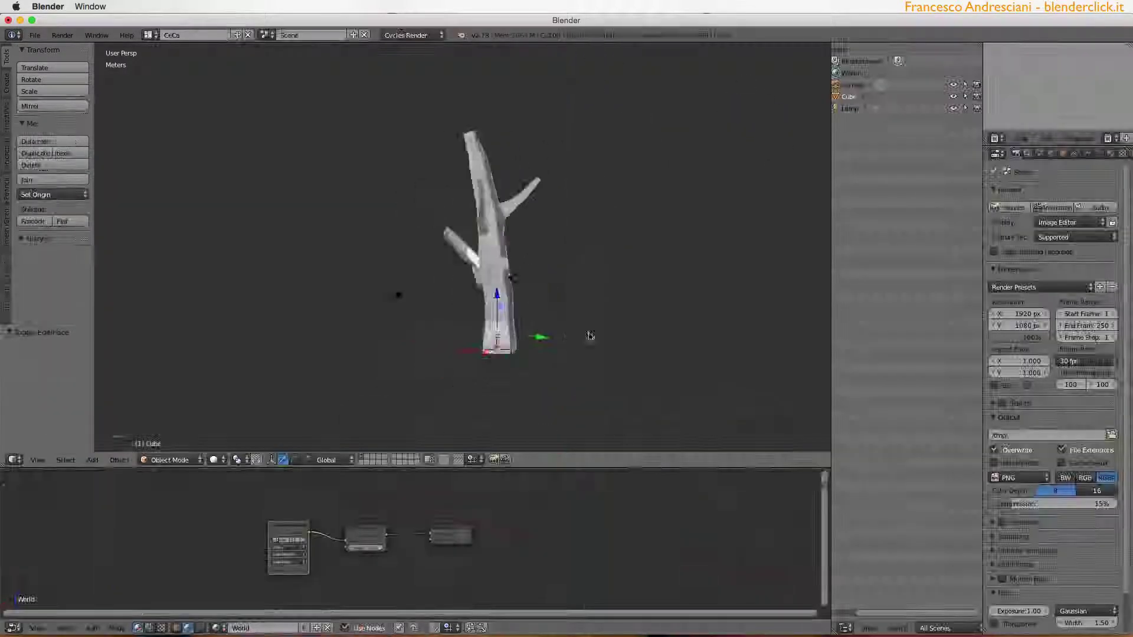
- Leave fullscreen and add a Subdivision Surface modifier to the tree
{"action": "left_click", "coordinate": [1056, 193]}
{"action": "left_click", "coordinate": [835, 417]}
{"action": "scroll", "coordinate": [442, 294], "scroll_direction": "up", "scroll_amount": 4}
{"action": "scroll", "coordinate": [441, 293], "scroll_direction": "down", "scroll_amount": 5}
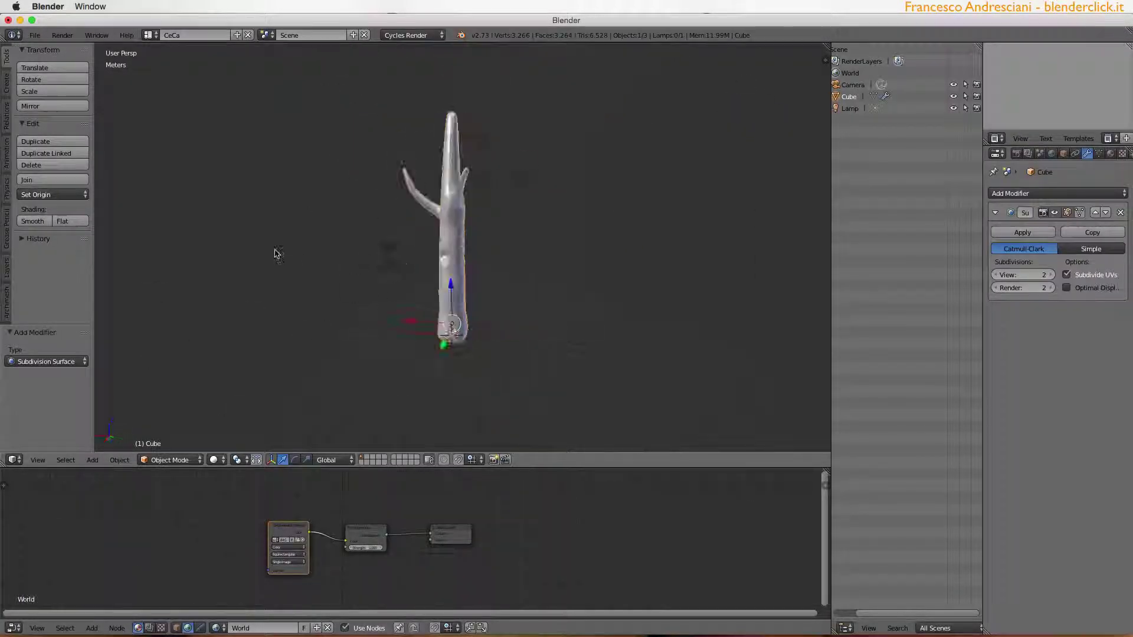
{"action": "middle_click_drag", "start_coordinate": [275, 251], "coordinate": [413, 236]}
- In Edit Mode, add an edge loop across a branch
{"action": "key", "text": "Tab"}
{"action": "middle_click_drag", "start_coordinate": [528, 233], "coordinate": [339, 183]}
{"action": "right_click", "coordinate": [340, 183]}
{"action": "scroll", "coordinate": [339, 184], "scroll_direction": "up", "scroll_amount": 4}
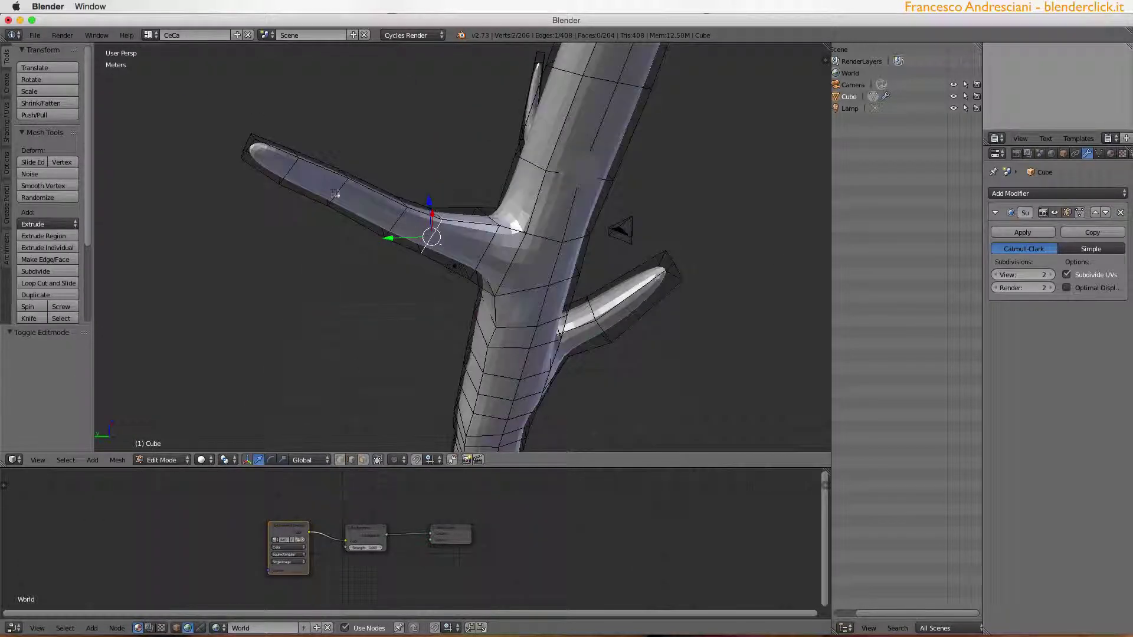
{"action": "left_click", "coordinate": [414, 225]}
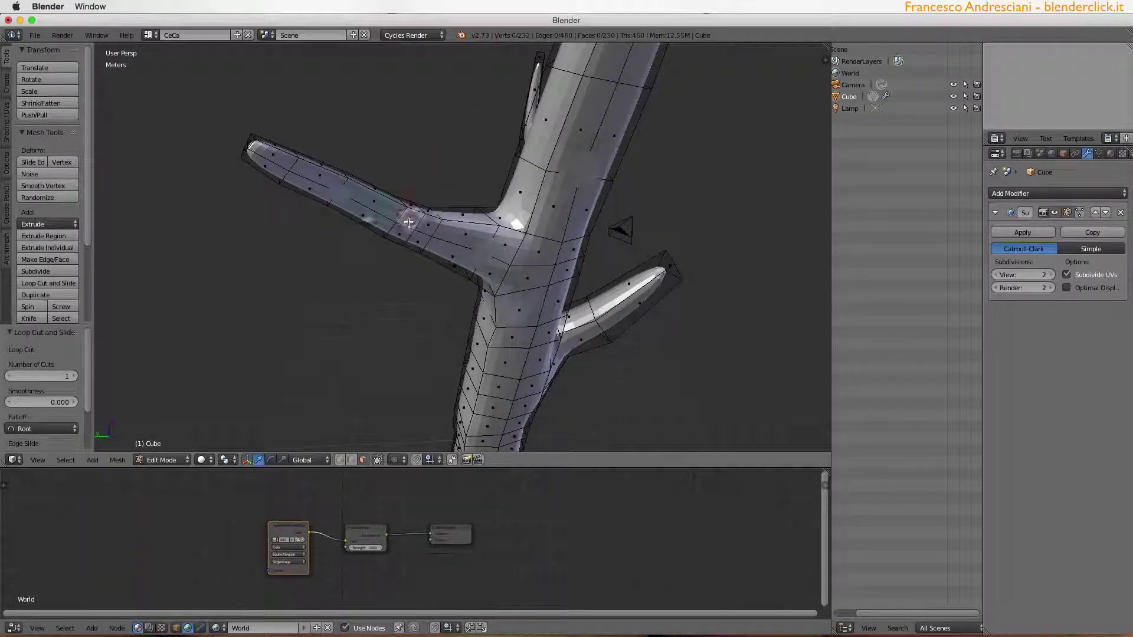
- Extrude a branch face, then rotate and soft-scale its tip into a curve
{"action": "right_click", "coordinate": [408, 223]}
{"action": "key", "text": "e"}
{"action": "mouse_move", "coordinate": [408, 223]}
{"action": "middle_mouse_down"}
{"action": "mouse_move", "coordinate": [407, 239]}
{"action": "mouse_move", "coordinate": [328, 253]}
{"action": "mouse_move", "coordinate": [318, 164]}
{"action": "middle_mouse_up"}
{"action": "left_click", "coordinate": [435, 273]}
{"action": "key", "text": "r"}
{"action": "left_click", "coordinate": [329, 266]}
{"action": "key", "text": "s"}
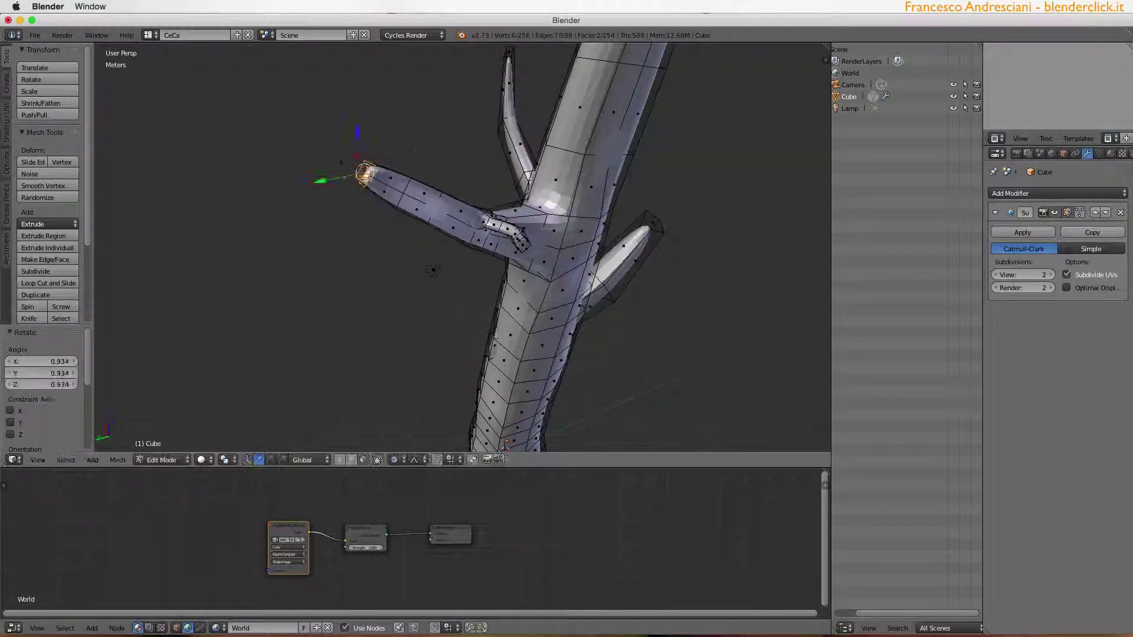
{"action": "left_click", "coordinate": [432, 269]}
{"action": "mouse_move", "coordinate": [432, 269]}
{"action": "middle_mouse_down"}
{"action": "mouse_move", "coordinate": [341, 228]}
{"action": "mouse_move", "coordinate": [702, 311]}
{"action": "middle_mouse_up"}
- Move another face of the tree along the X axis
{"action": "right_click", "coordinate": [417, 291]}
{"action": "key", "text": "g"}
{"action": "key", "text": "x"}
{"action": "left_click", "coordinate": [489, 213]}
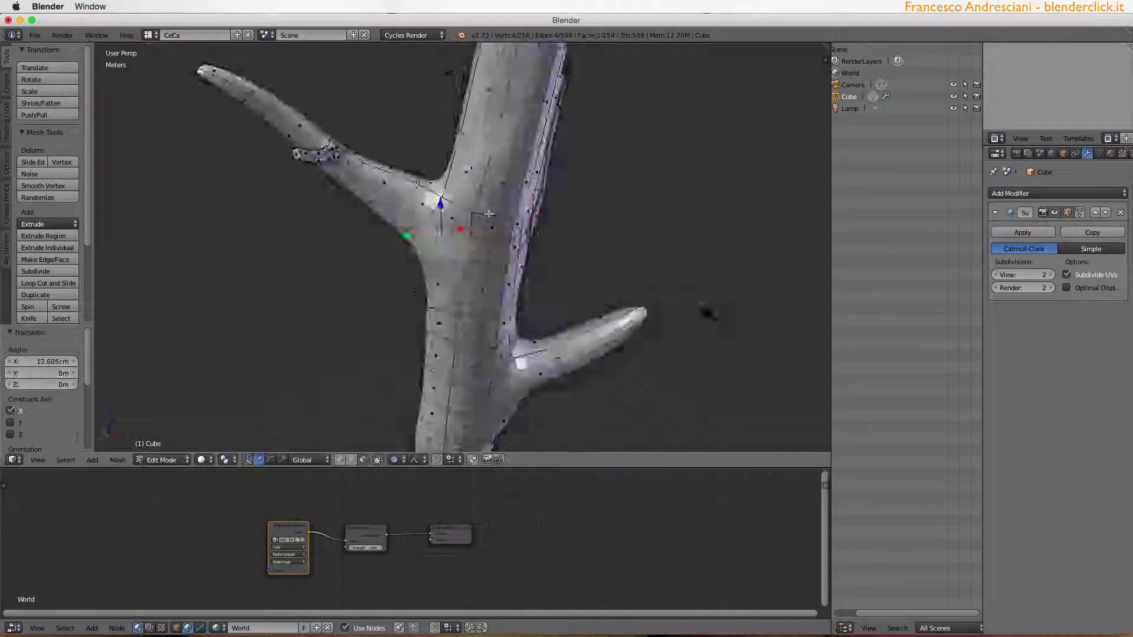
{"action": "mouse_move", "coordinate": [489, 214]}
{"action": "middle_mouse_down"}
{"action": "mouse_move", "coordinate": [477, 231]}
{"action": "mouse_move", "coordinate": [412, 248]}
{"action": "mouse_move", "coordinate": [561, 397]}
{"action": "mouse_move", "coordinate": [561, 372]}
{"action": "middle_mouse_up"}
- Cut another edge loop and pull branch vertices out into a small twig
{"action": "key", "text": "ctrl+r"}
{"action": "left_click", "coordinate": [395, 254]}
{"action": "middle_click_drag", "start_coordinate": [396, 254], "coordinate": [326, 475]}
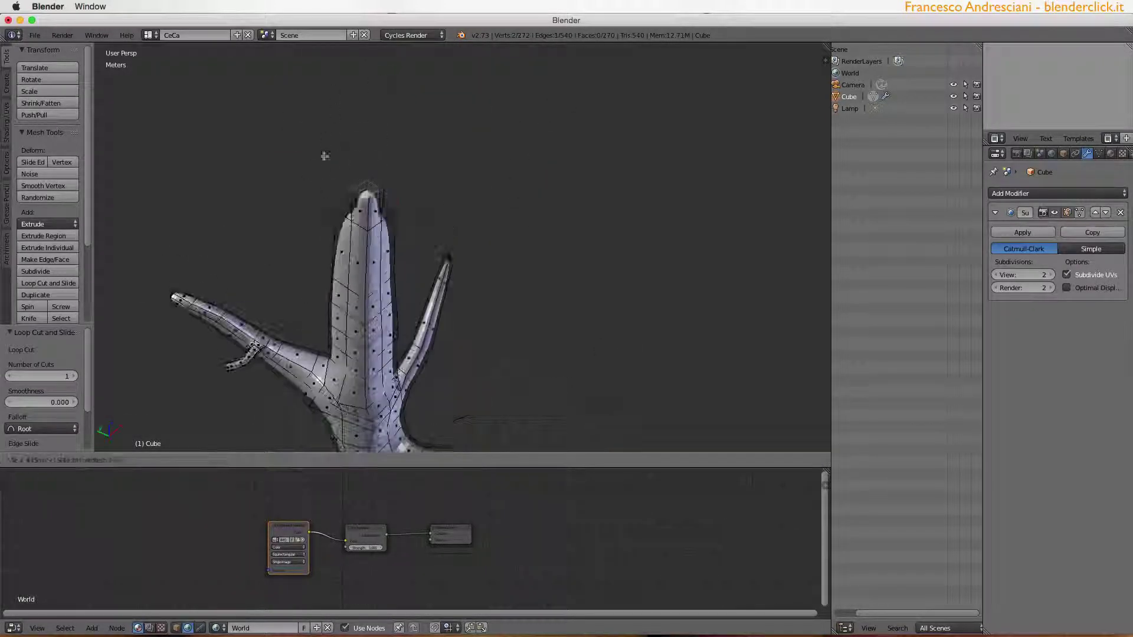
{"action": "middle_click_drag", "start_coordinate": [324, 157], "coordinate": [248, 106]}
{"action": "right_click", "coordinate": [240, 101], "text": "alt"}
{"action": "key", "text": "g"}
{"action": "left_click", "coordinate": [406, 139]}
{"action": "middle_click_drag", "start_coordinate": [405, 139], "coordinate": [544, 220]}
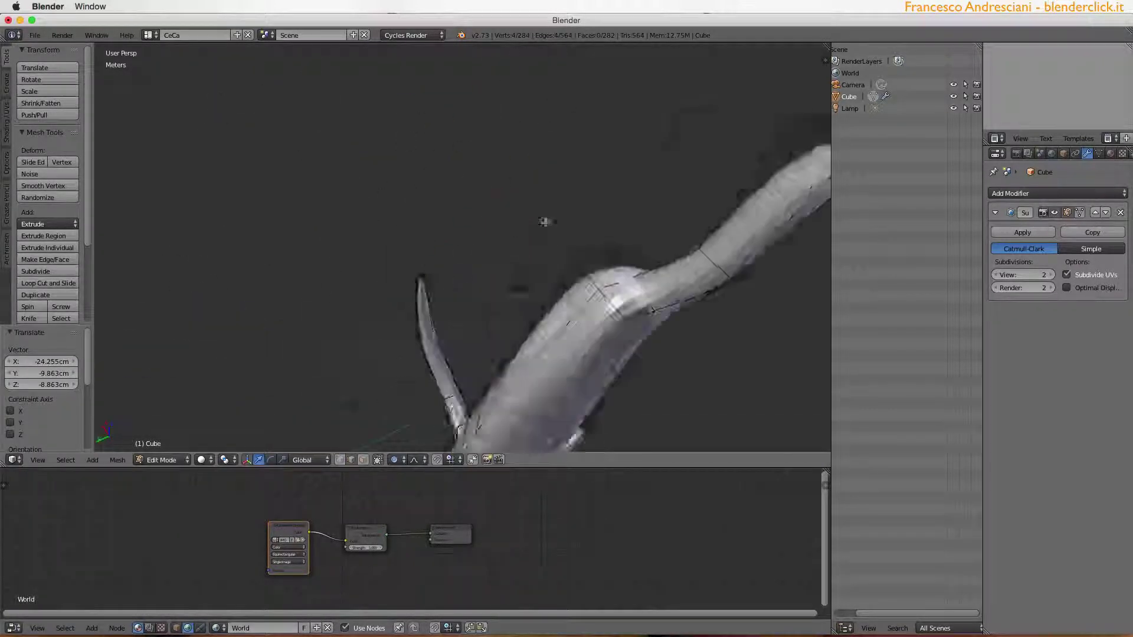
- Reposition the twig with soft falloff and shrink the branch end
{"action": "key", "text": "g"}
{"action": "left_click", "coordinate": [652, 156]}
{"action": "mouse_move", "coordinate": [652, 157]}
{"action": "middle_mouse_down"}
{"action": "mouse_move", "coordinate": [493, 228]}
{"action": "mouse_move", "coordinate": [590, 133]}
{"action": "middle_mouse_up"}
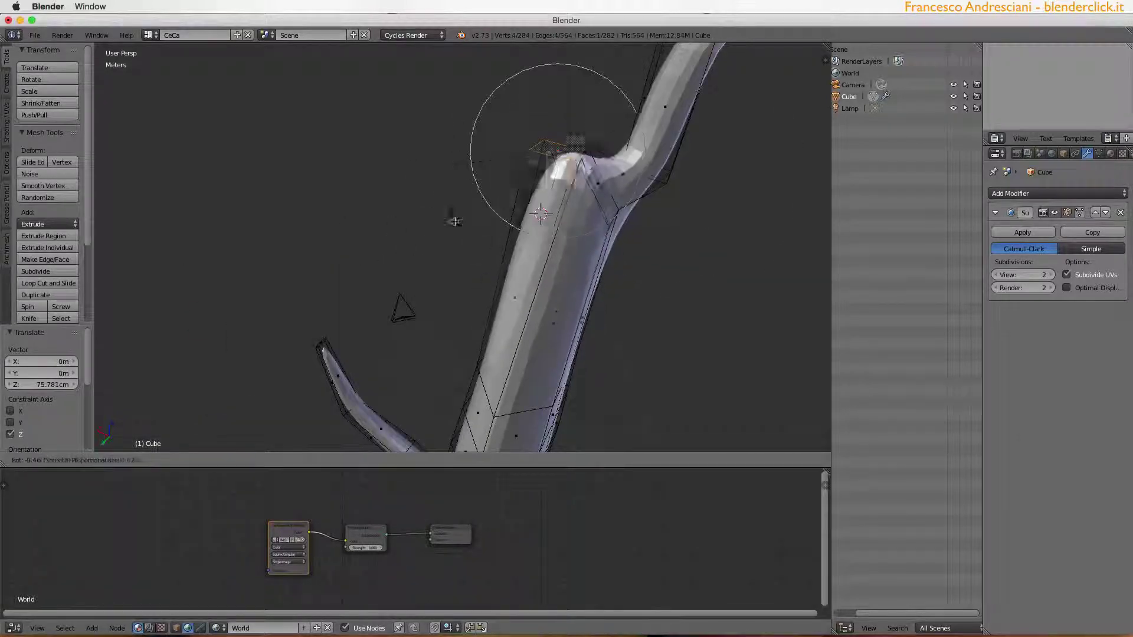
{"action": "left_click", "coordinate": [454, 221]}
{"action": "mouse_move", "coordinate": [454, 222]}
{"action": "middle_mouse_down"}
{"action": "mouse_move", "coordinate": [462, 199]}
{"action": "mouse_move", "coordinate": [561, 222]}
{"action": "mouse_move", "coordinate": [522, 217]}
{"action": "middle_mouse_up"}
{"action": "key", "text": "s"}
{"action": "left_click", "coordinate": [522, 216]}
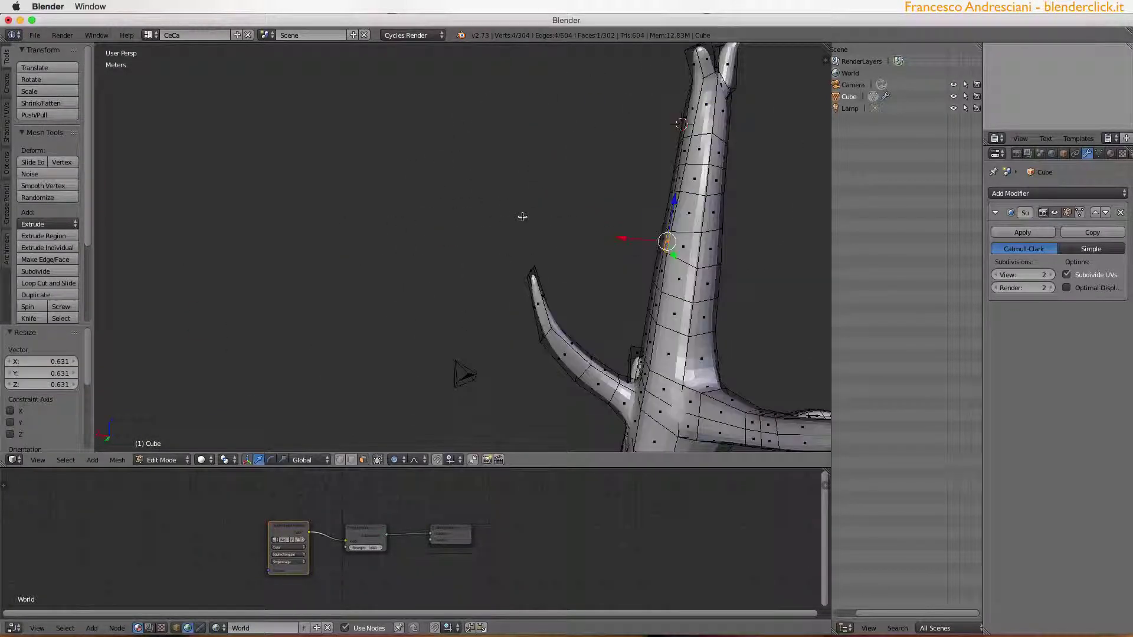
- Extrude the branch further to lengthen the twig
{"action": "mouse_move", "coordinate": [436, 230]}
{"action": "middle_mouse_down"}
{"action": "mouse_move", "coordinate": [519, 190]}
{"action": "mouse_move", "coordinate": [526, 316]}
{"action": "mouse_move", "coordinate": [440, 353]}
{"action": "middle_mouse_up"}
{"action": "key", "text": "e"}
{"action": "left_click", "coordinate": [498, 197]}
{"action": "key", "text": "e"}
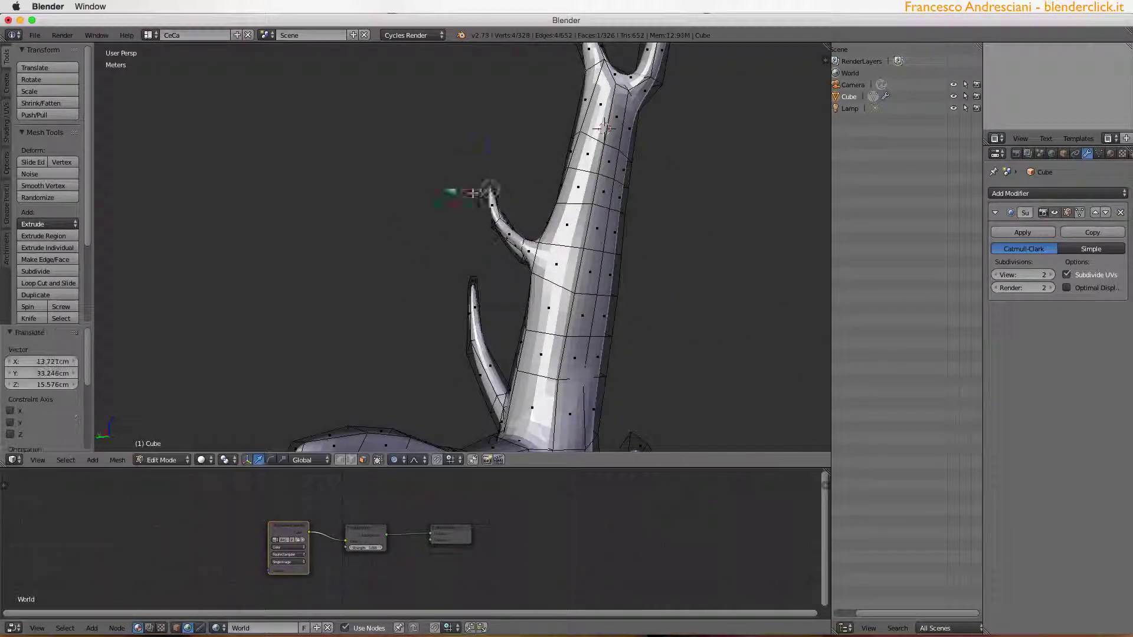
{"action": "middle_click_drag", "start_coordinate": [459, 187], "coordinate": [604, 210]}
- Preview the smoothed tree outside Edit Mode, then resume editing at the trunk base
{"action": "key", "text": "Tab"}
{"action": "scroll", "coordinate": [485, 235], "scroll_direction": "down", "scroll_amount": 5}
{"action": "mouse_move", "coordinate": [485, 234]}
{"action": "middle_mouse_down"}
{"action": "mouse_move", "coordinate": [313, 285]}
{"action": "mouse_move", "coordinate": [413, 295]}
{"action": "middle_mouse_up"}
{"action": "key", "text": "Tab"}
{"action": "scroll", "coordinate": [507, 326], "scroll_direction": "up", "scroll_amount": 8}
{"action": "mouse_move", "coordinate": [507, 327]}
{"action": "middle_mouse_down"}
{"action": "mouse_move", "coordinate": [405, 341]}
{"action": "mouse_move", "coordinate": [454, 374]}
{"action": "middle_mouse_up"}
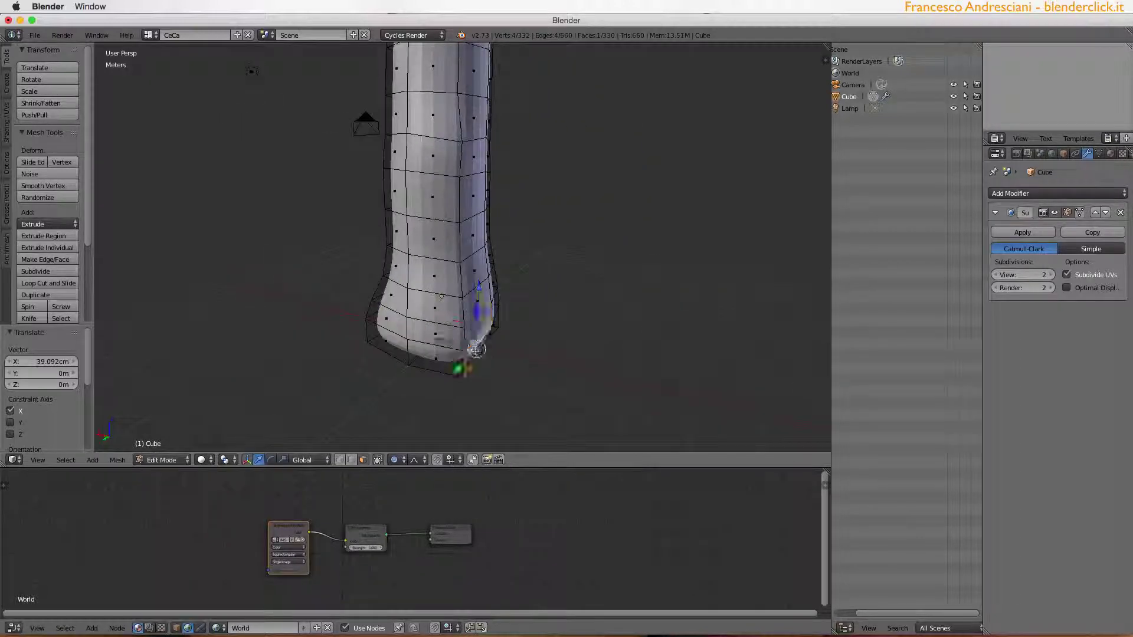
- Extrude a foot from the trunk base and push it further along the X axis
{"action": "key", "text": "e"}
{"action": "left_click", "coordinate": [567, 384]}
{"action": "middle_click_drag", "start_coordinate": [567, 385], "coordinate": [413, 329]}
{"action": "scroll", "coordinate": [413, 329], "scroll_direction": "up", "scroll_amount": 5}
{"action": "scroll", "coordinate": [323, 290], "scroll_direction": "down", "scroll_amount": 5}
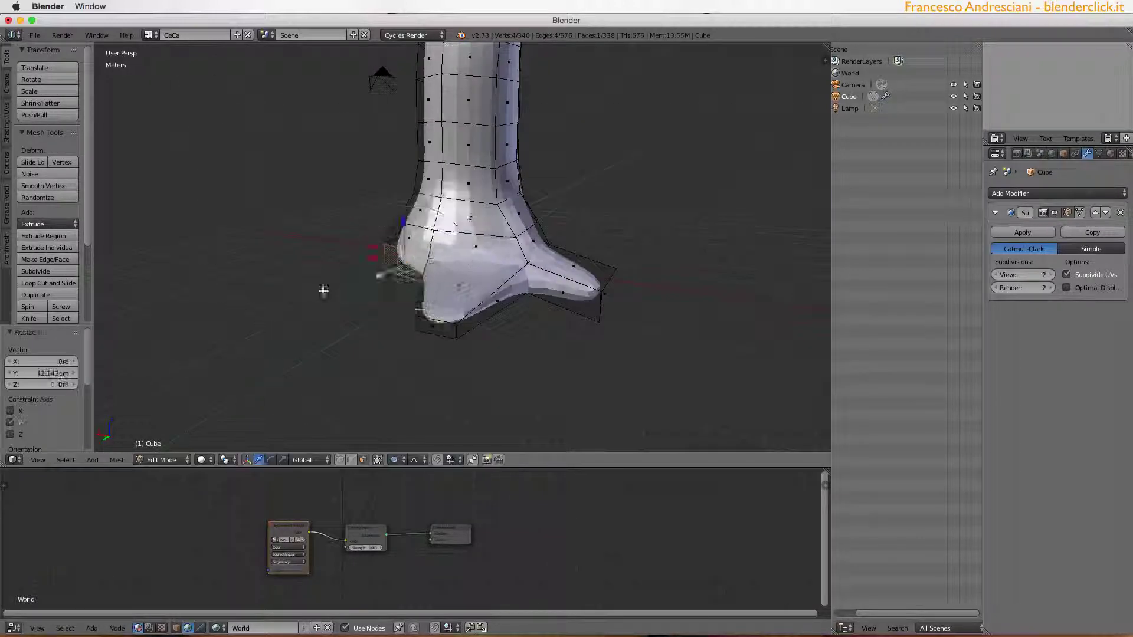
{"action": "key", "text": "e"}
{"action": "key", "text": "x"}
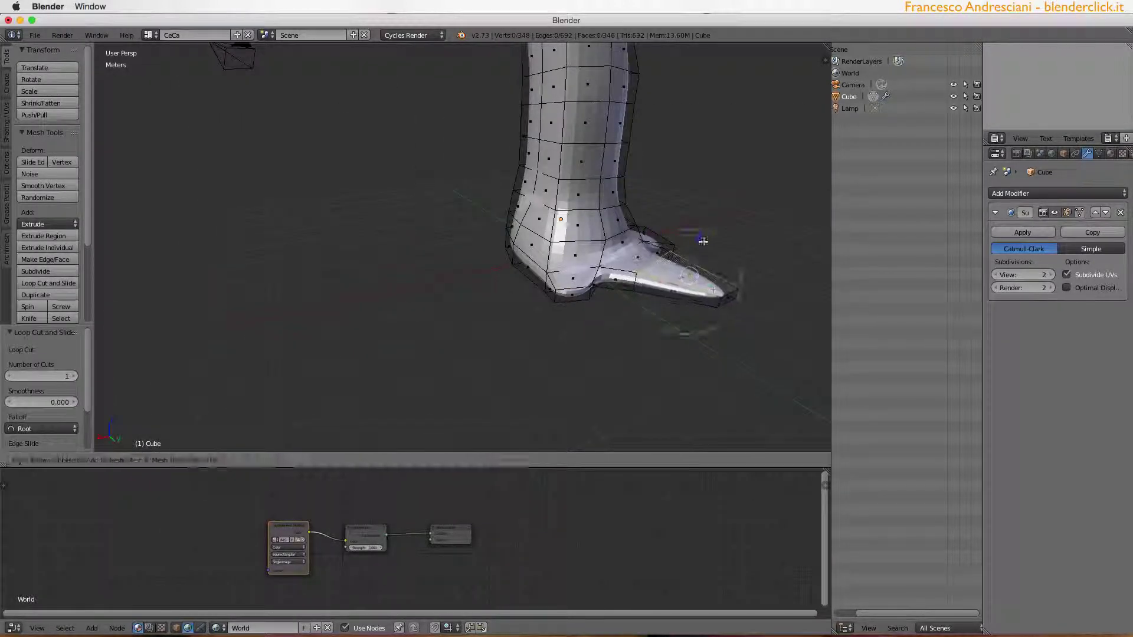
- Scale the selected root tip outward, then orbit around the base to check it
{"action": "left_click", "coordinate": [703, 241]}
{"action": "key", "text": "s"}
{"action": "left_click", "coordinate": [253, 337]}
{"action": "middle_click_drag", "start_coordinate": [253, 336], "coordinate": [287, 433]}
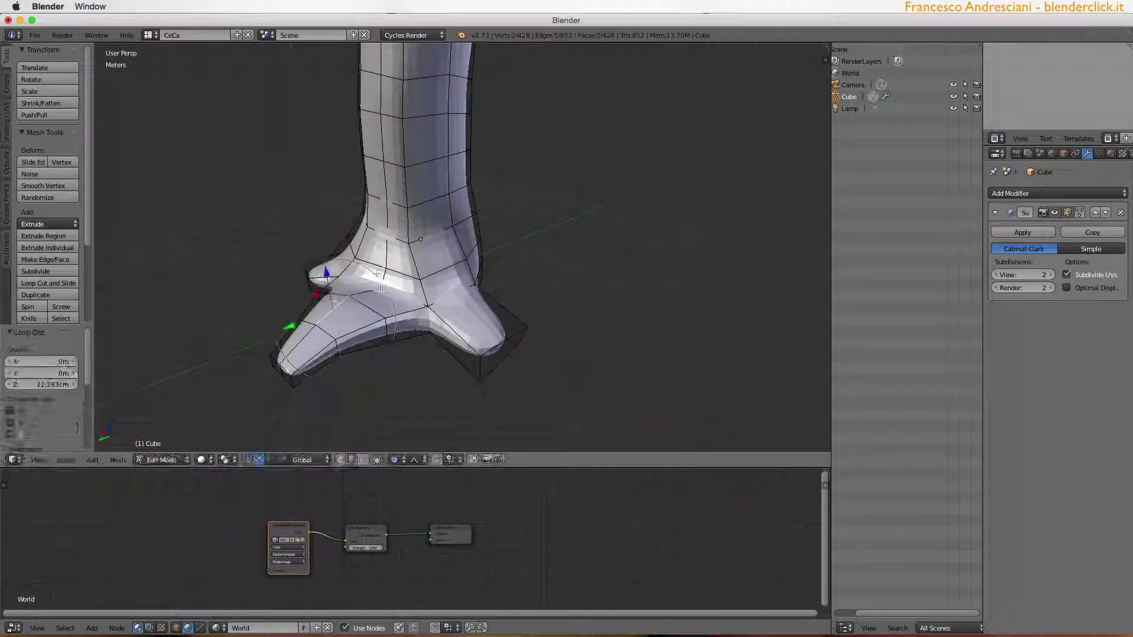
{"action": "middle_click_drag", "start_coordinate": [376, 273], "coordinate": [514, 76]}
{"action": "right_click_drag", "start_coordinate": [401, 215], "coordinate": [403, 256]}
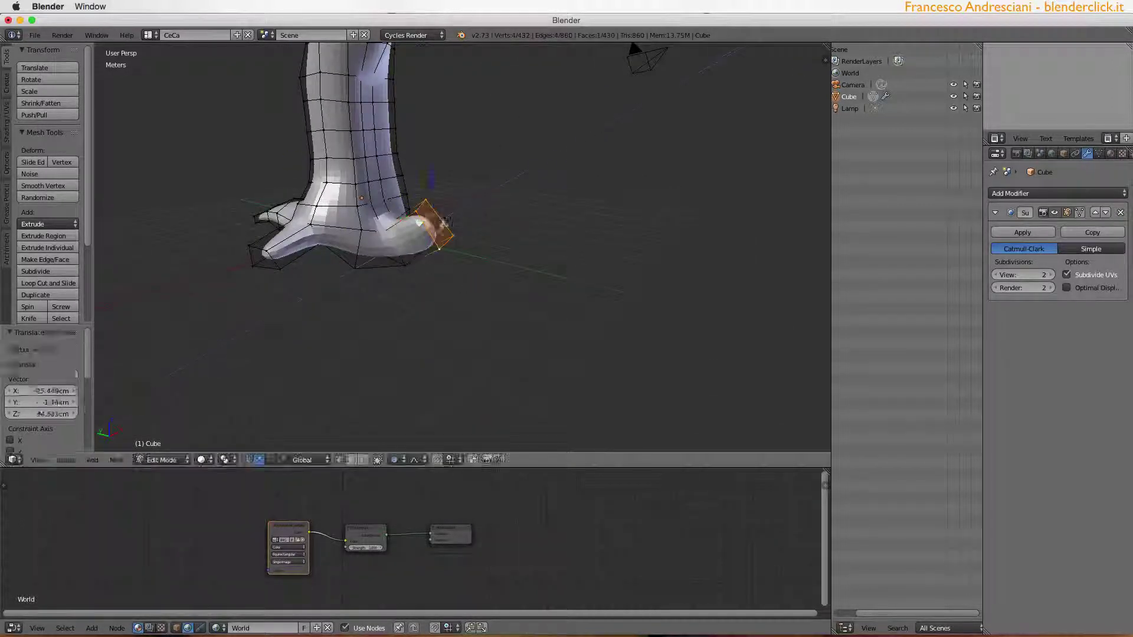
{"action": "mouse_move", "coordinate": [444, 223]}
{"action": "middle_mouse_down"}
{"action": "mouse_move", "coordinate": [324, 250]}
{"action": "mouse_move", "coordinate": [404, 210]}
{"action": "mouse_move", "coordinate": [453, 213]}
{"action": "mouse_move", "coordinate": [433, 223]}
{"action": "mouse_move", "coordinate": [519, 215]}
{"action": "middle_mouse_up"}
- Extrude another X-constrained root from the base and move its tip into place
{"action": "left_click", "coordinate": [453, 212]}
{"action": "key", "text": "e"}
{"action": "key", "text": "x"}
{"action": "left_click", "coordinate": [532, 301]}
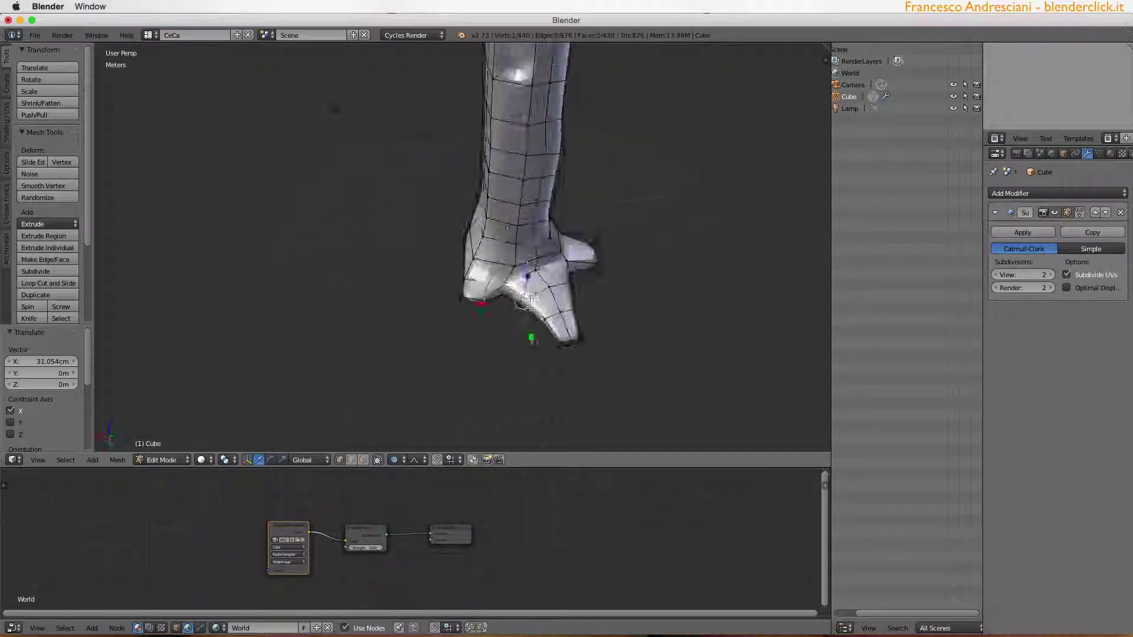
{"action": "mouse_move", "coordinate": [533, 301]}
{"action": "middle_mouse_down"}
{"action": "mouse_move", "coordinate": [513, 342]}
{"action": "mouse_move", "coordinate": [432, 255]}
{"action": "mouse_move", "coordinate": [432, 276]}
{"action": "middle_mouse_up"}
{"action": "key", "text": "g"}
{"action": "left_click", "coordinate": [499, 379]}
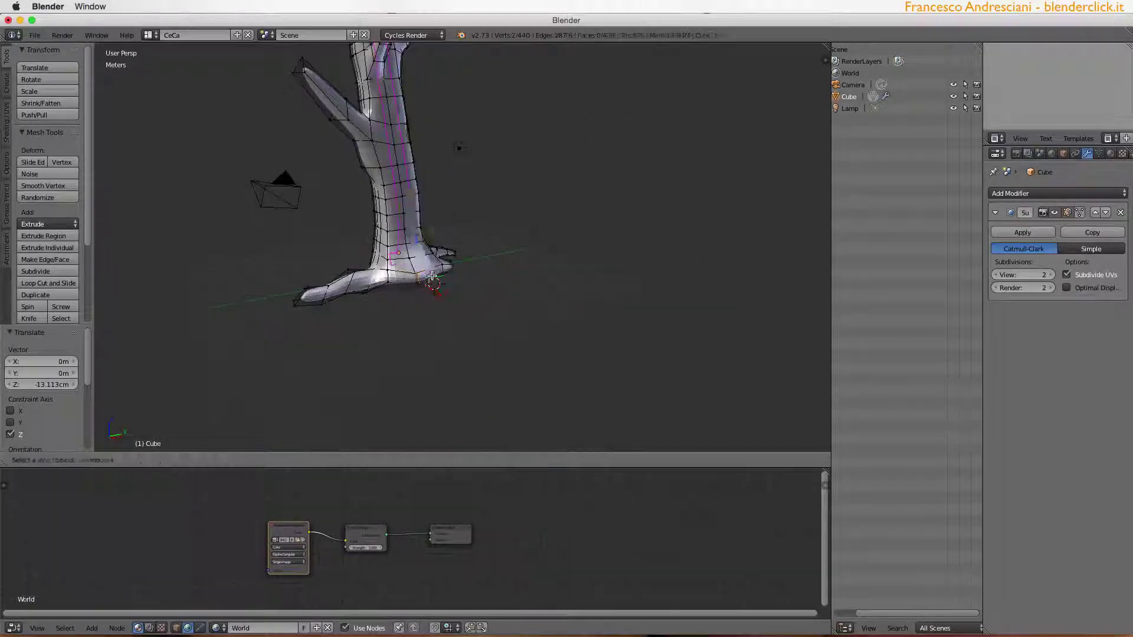
{"action": "left_click", "coordinate": [455, 305]}
{"action": "middle_click_drag", "start_coordinate": [392, 311], "coordinate": [245, 278]}
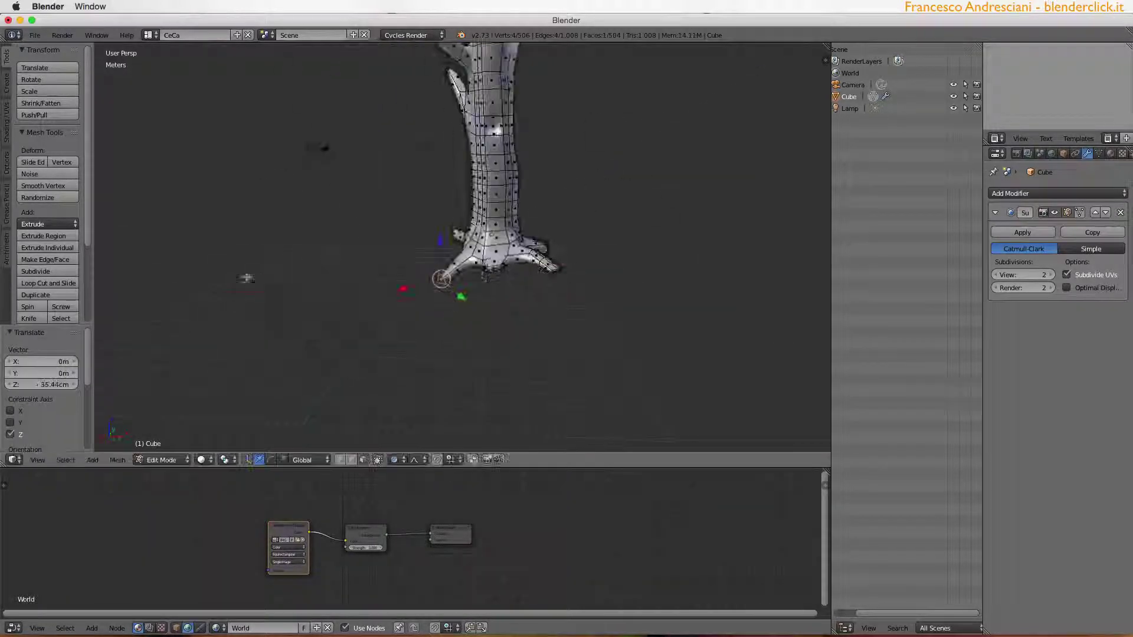
{"action": "middle_click_drag", "start_coordinate": [415, 333], "coordinate": [505, 322]}
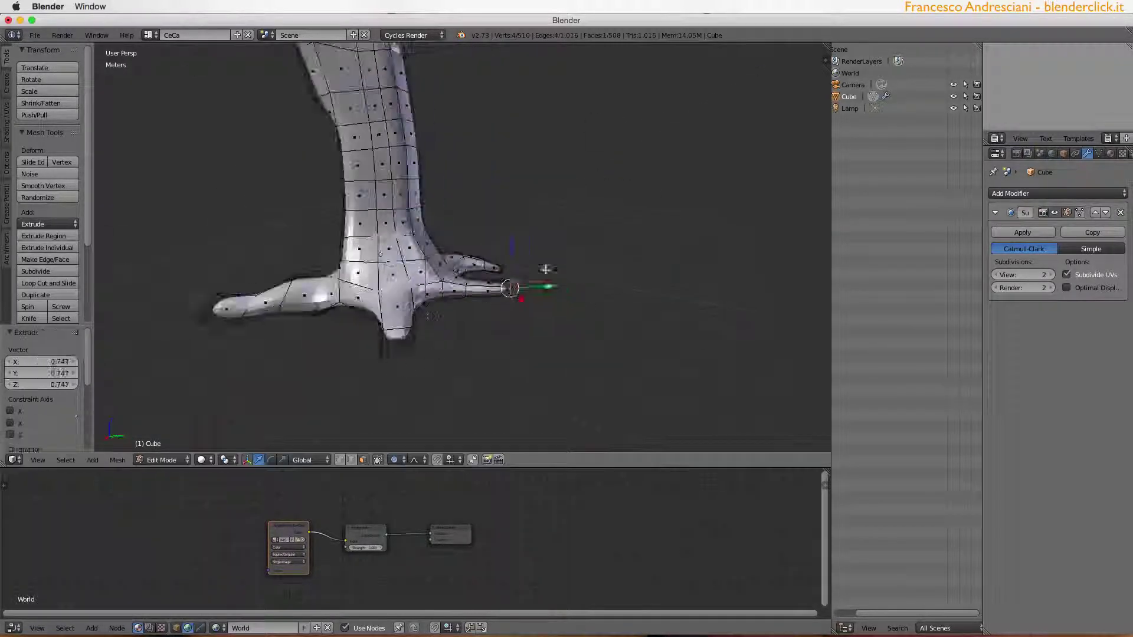
- Extend the last toe tip, apply the Subdivision Surface, and add a Multiresolution modifier
{"action": "key", "text": "e"}
{"action": "left_click", "coordinate": [506, 321]}
{"action": "key", "text": "Tab"}
{"action": "scroll", "coordinate": [531, 266], "scroll_direction": "down", "scroll_amount": 5}
{"action": "left_click", "coordinate": [1023, 232]}
{"action": "left_click", "coordinate": [1056, 193]}
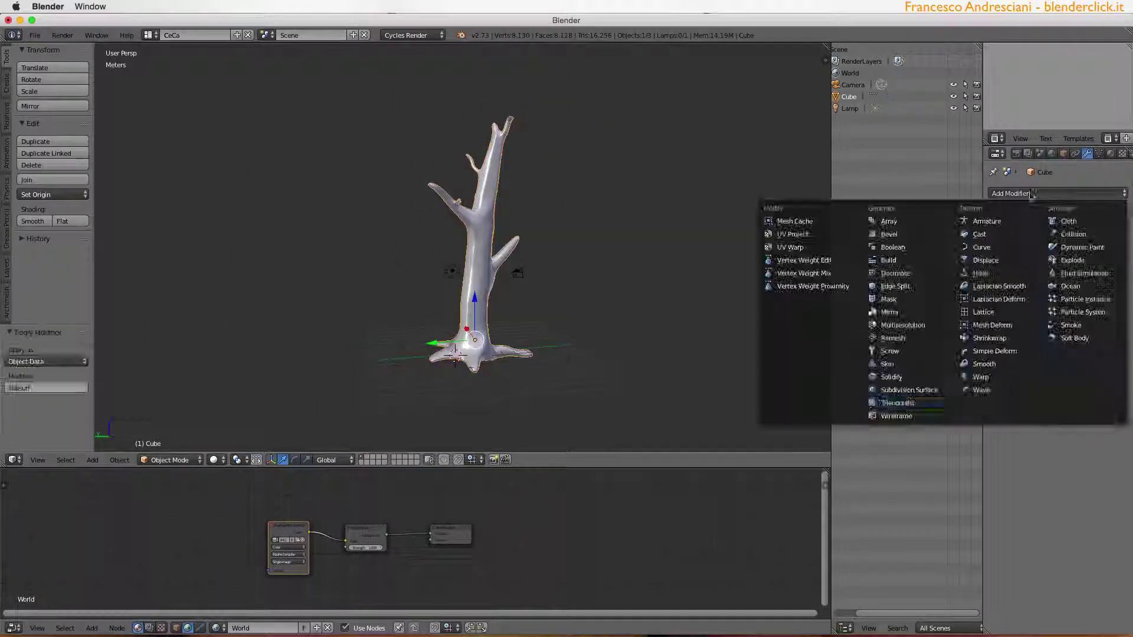
{"action": "left_click", "coordinate": [902, 325]}
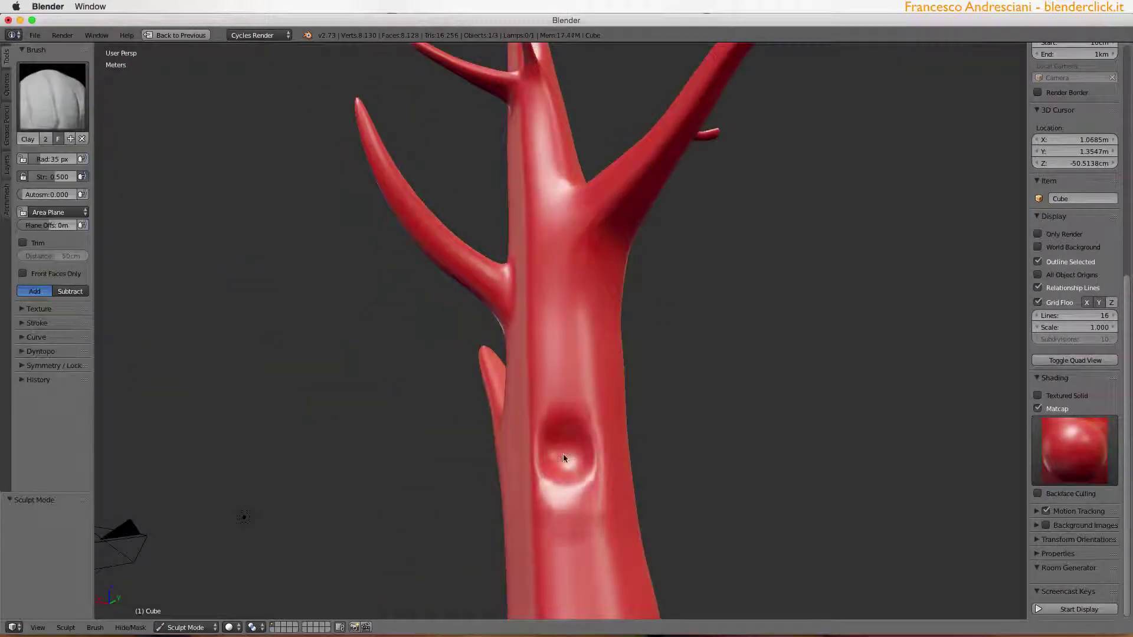
- Give the sculpt brush a Noise texture
{"action": "mouse_move", "coordinate": [564, 459]}
{"action": "middle_mouse_down"}
{"action": "mouse_move", "coordinate": [547, 430]}
{"action": "mouse_move", "coordinate": [636, 467]}
{"action": "middle_mouse_up"}
{"action": "middle_click_drag", "start_coordinate": [638, 412], "coordinate": [527, 315]}
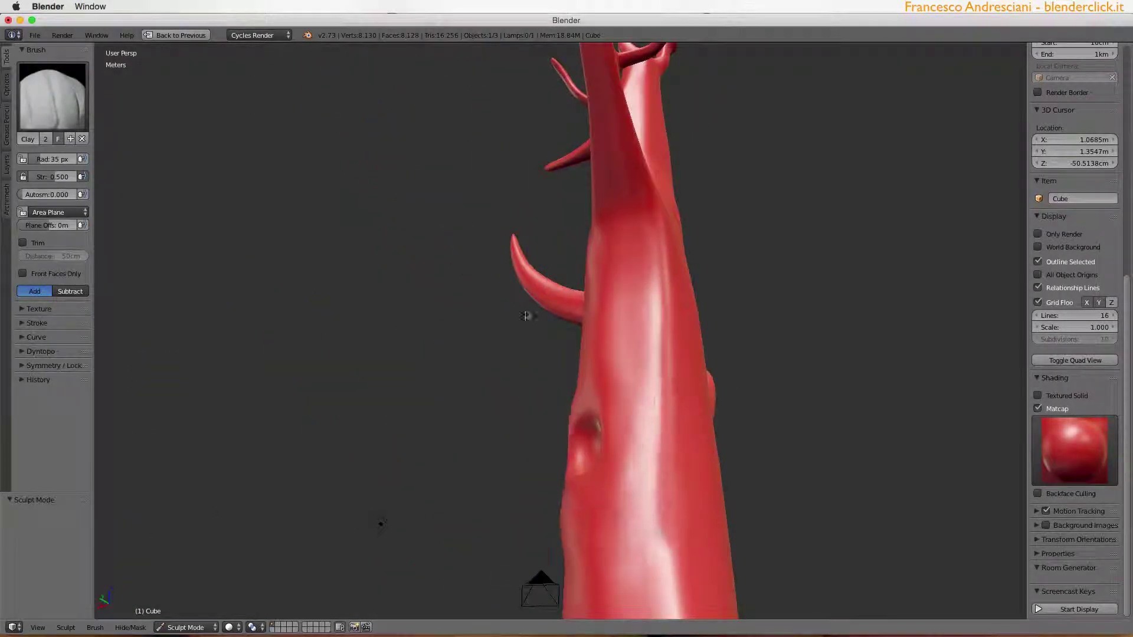
{"action": "left_click", "coordinate": [52, 309]}
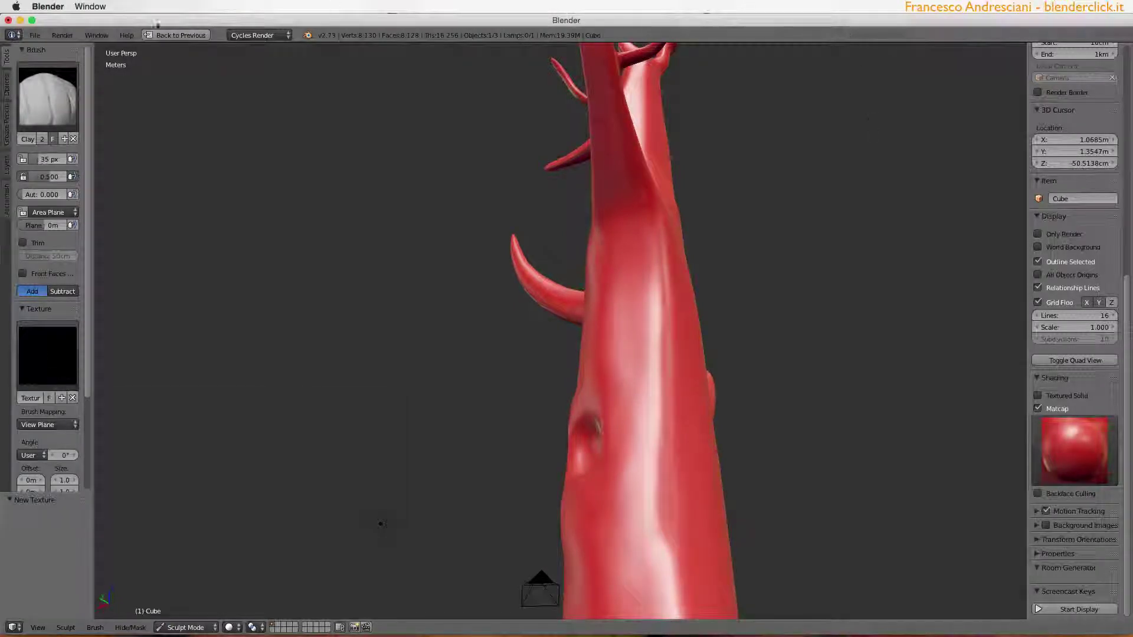
{"action": "left_click", "coordinate": [158, 35]}
{"action": "left_click", "coordinate": [1073, 230]}
{"action": "left_click", "coordinate": [1050, 363]}
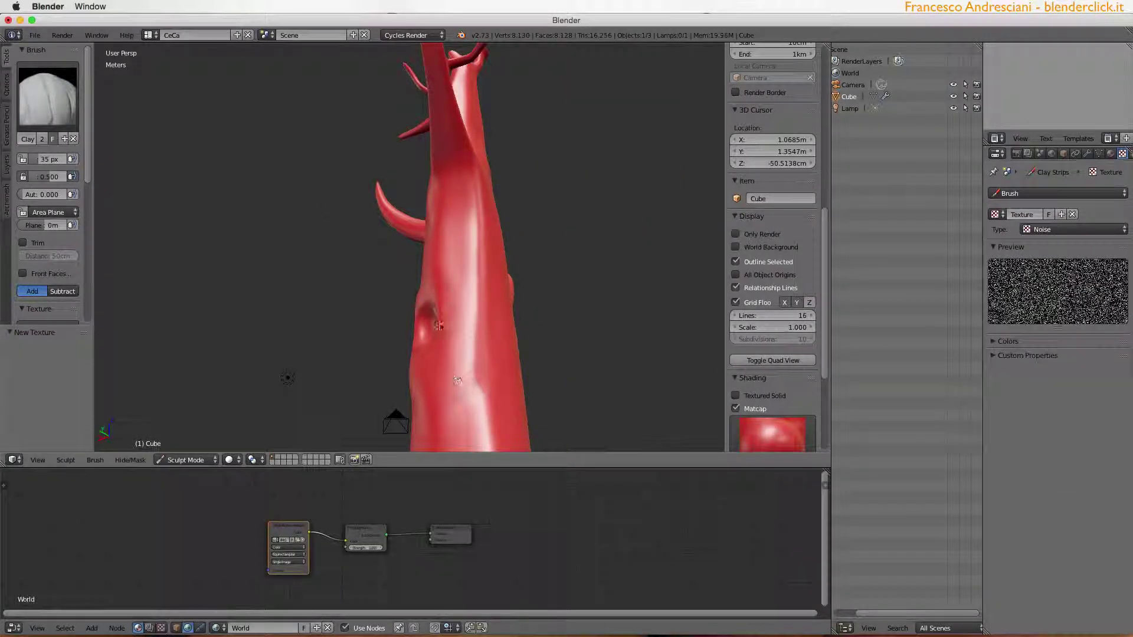
- Show the Multires modifier settings and select the Blob sculpt brush
{"action": "middle_click_drag", "start_coordinate": [472, 375], "coordinate": [590, 354]}
{"action": "left_click", "coordinate": [1087, 153]}
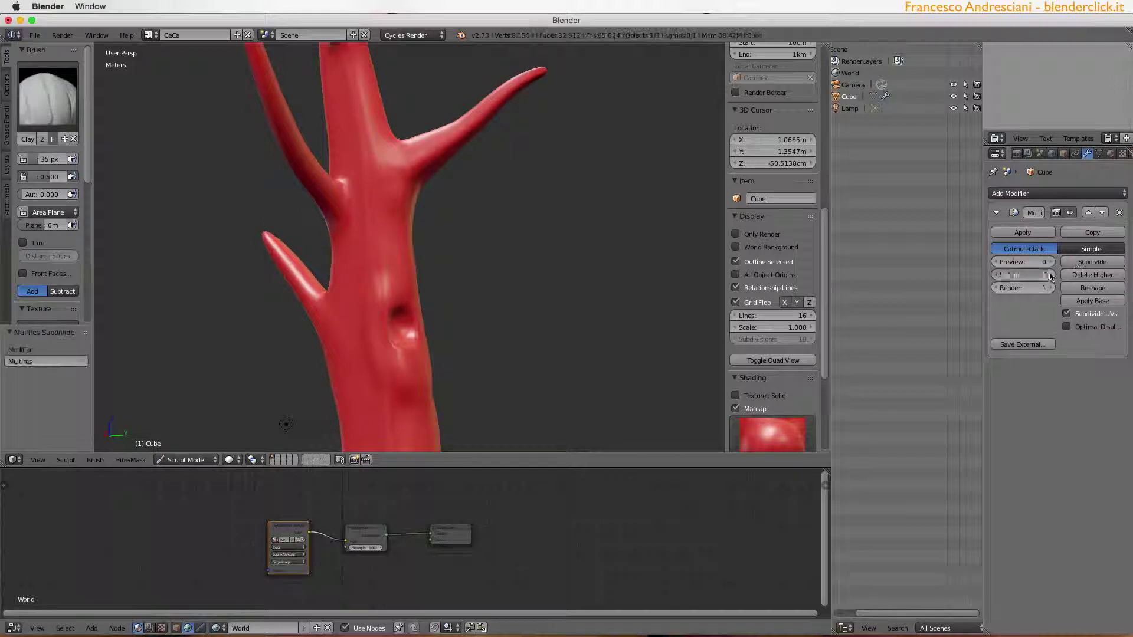
{"action": "mouse_move", "coordinate": [514, 326]}
{"action": "middle_mouse_down"}
{"action": "mouse_move", "coordinate": [322, 387]}
{"action": "mouse_move", "coordinate": [372, 370]}
{"action": "mouse_move", "coordinate": [501, 400]}
{"action": "middle_mouse_up"}
{"action": "key", "text": "1"}
{"action": "scroll", "coordinate": [47, 236], "scroll_direction": "down", "scroll_amount": 3}
{"action": "scroll", "coordinate": [47, 236], "scroll_direction": "down", "scroll_amount": 5}
{"action": "scroll", "coordinate": [48, 236], "scroll_direction": "down", "scroll_amount": 3}
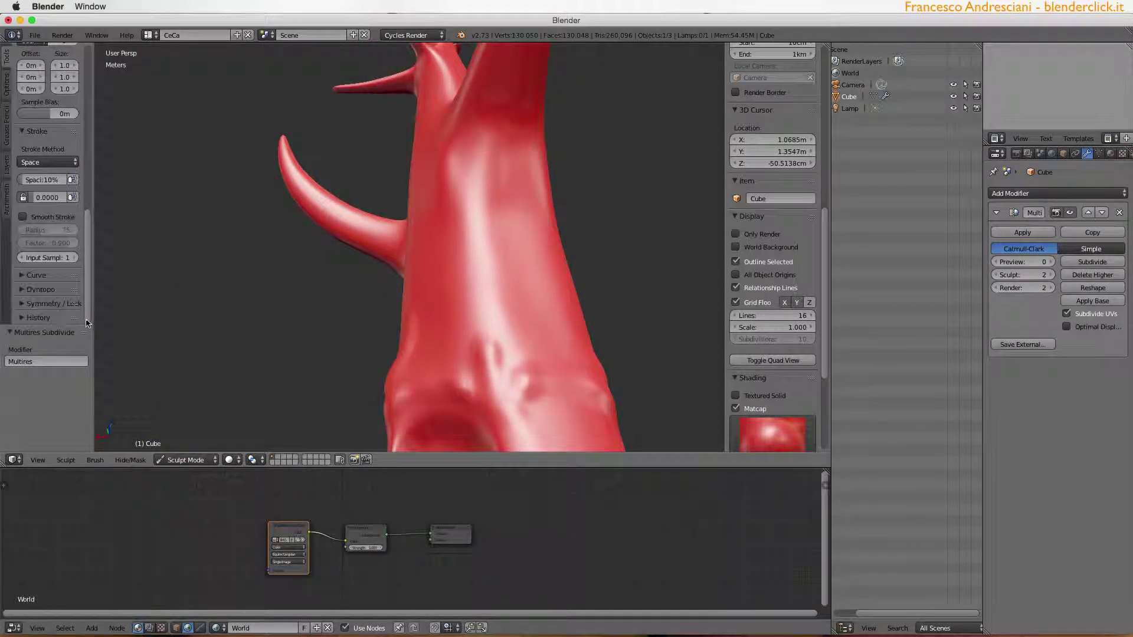
{"action": "scroll", "coordinate": [47, 236], "scroll_direction": "up", "scroll_amount": 10}
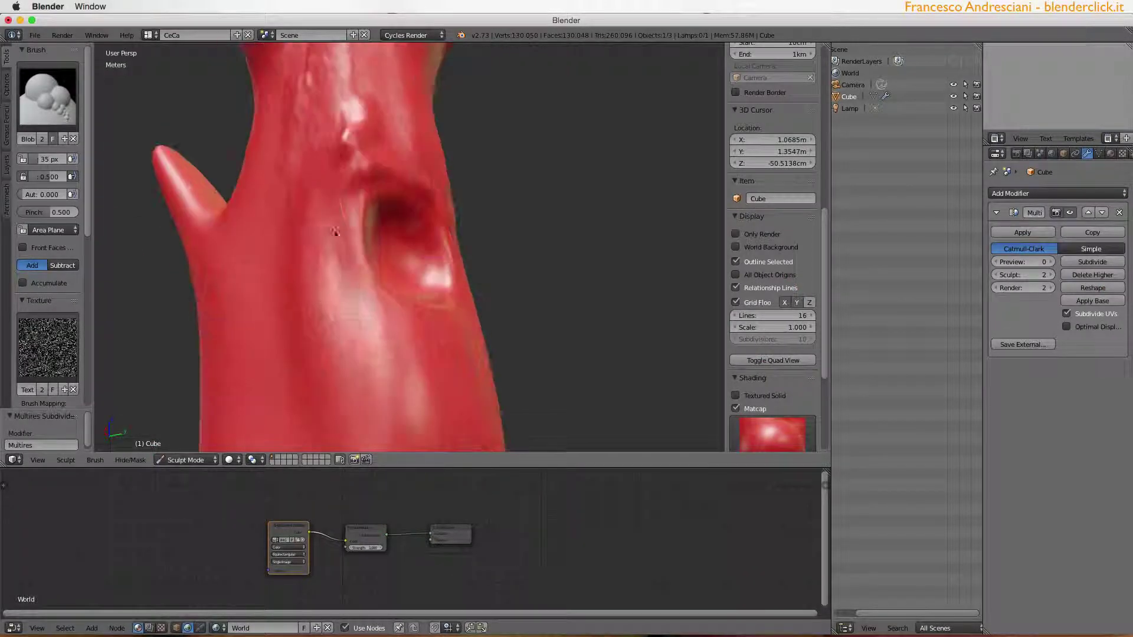
- Sculpt the trunk hollow with the Clay, Smooth and Blob brushes
{"action": "middle_click_drag", "start_coordinate": [343, 316], "coordinate": [307, 316]}
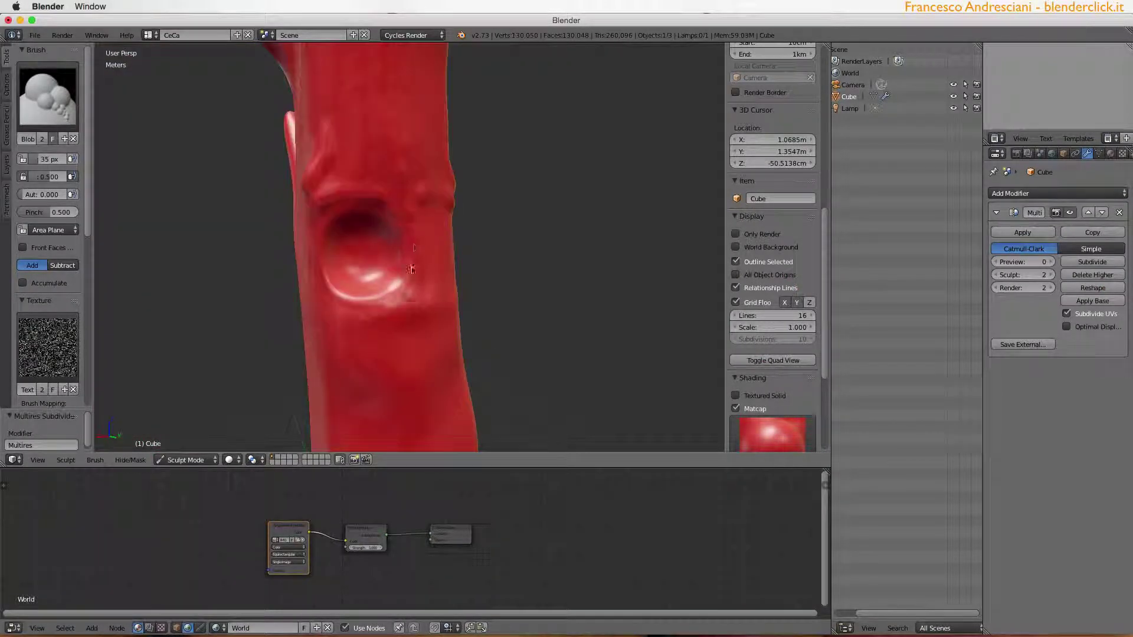
{"action": "left_click", "coordinate": [47, 94]}
{"action": "left_click", "coordinate": [88, 159]}
{"action": "scroll", "coordinate": [325, 248], "scroll_direction": "up", "scroll_amount": 3}
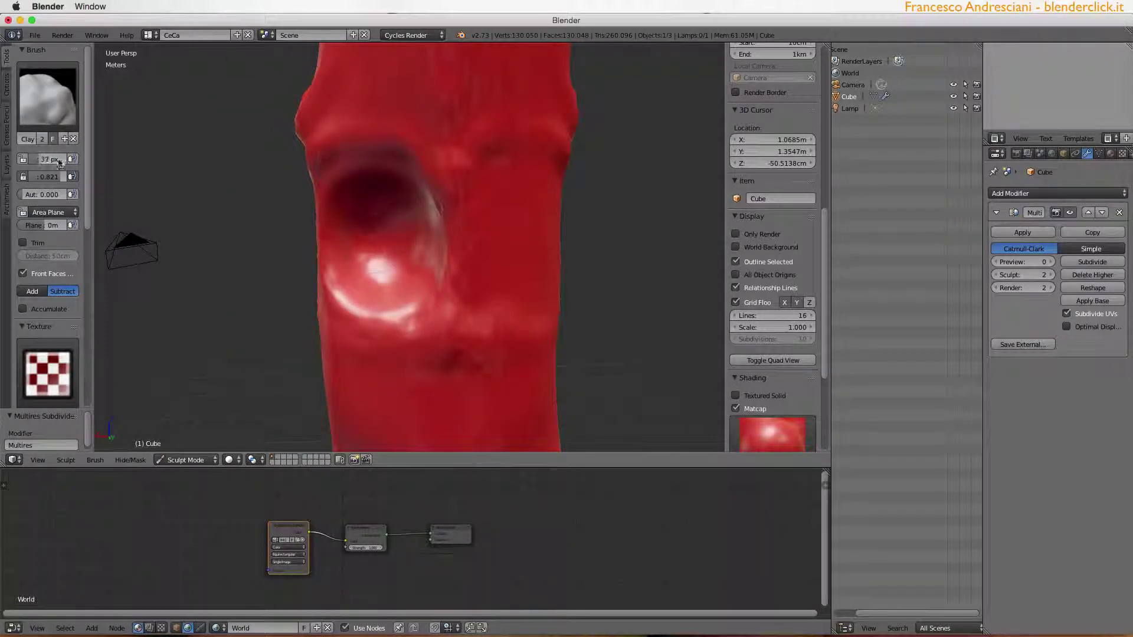
{"action": "left_click", "coordinate": [47, 95]}
{"action": "left_click", "coordinate": [327, 212]}
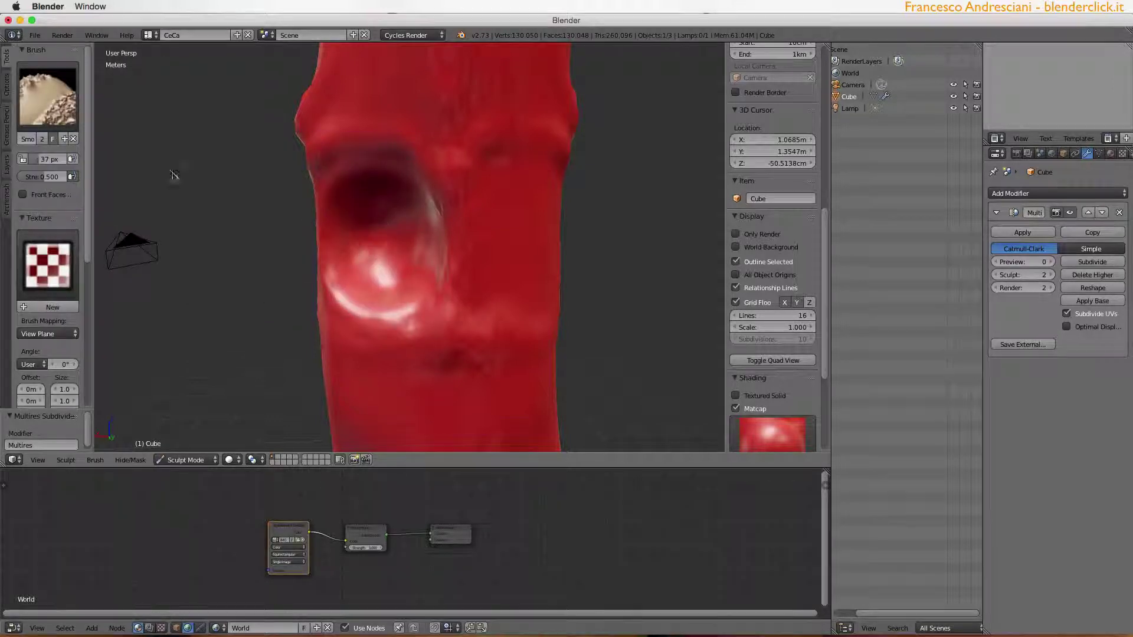
{"action": "left_click", "coordinate": [47, 94]}
{"action": "left_click", "coordinate": [389, 251]}
- Build up the hole rim with Clay, then pull a spike out using Grab
{"action": "middle_click_drag", "start_coordinate": [375, 236], "coordinate": [338, 316]}
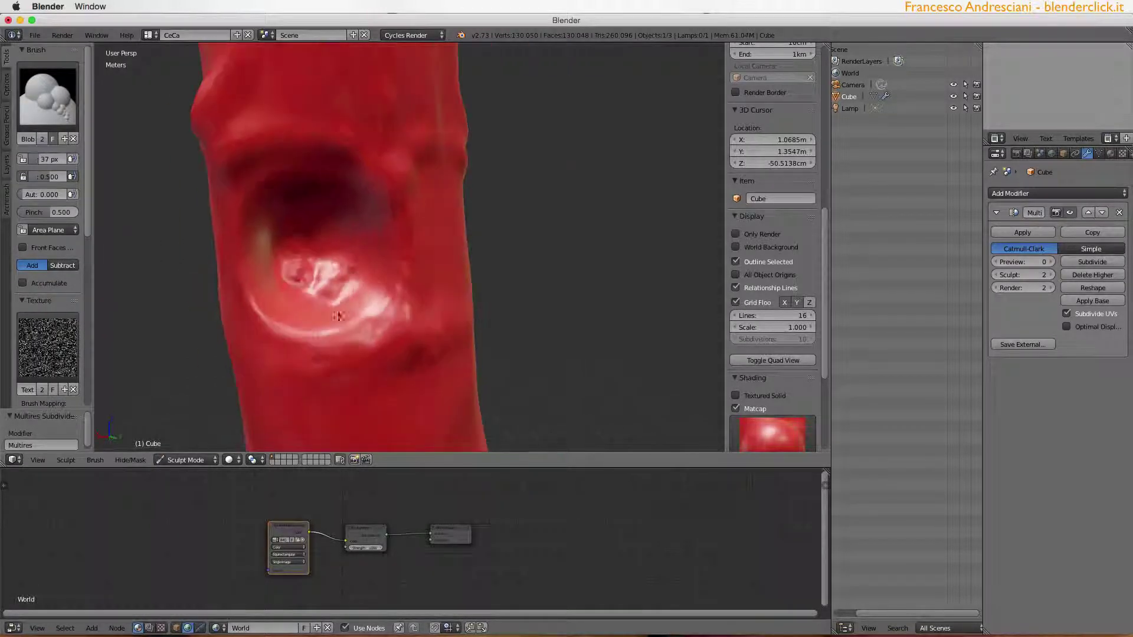
{"action": "middle_click_drag", "start_coordinate": [353, 245], "coordinate": [258, 274]}
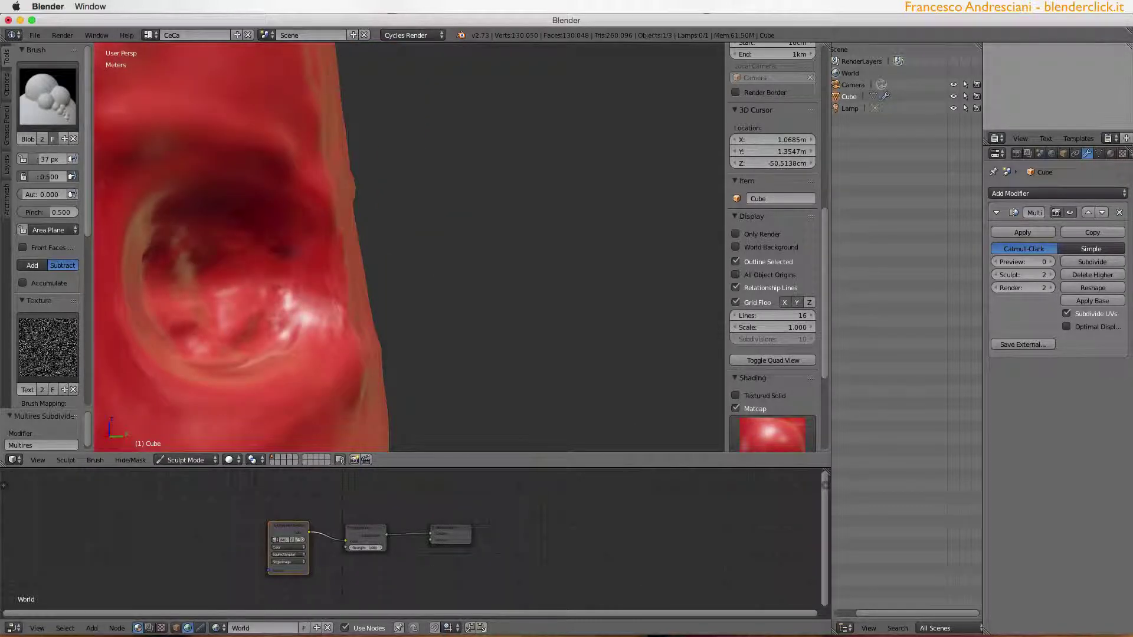
{"action": "middle_click_drag", "start_coordinate": [166, 220], "coordinate": [297, 232]}
{"action": "mouse_move", "coordinate": [415, 175]}
{"action": "middle_mouse_down"}
{"action": "mouse_move", "coordinate": [422, 278]}
{"action": "mouse_move", "coordinate": [424, 35]}
{"action": "mouse_move", "coordinate": [295, 236]}
{"action": "mouse_move", "coordinate": [413, 265]}
{"action": "middle_mouse_up"}
{"action": "left_click", "coordinate": [47, 95]}
{"action": "left_click", "coordinate": [83, 167]}
{"action": "key", "text": "g"}
{"action": "left_click_drag", "start_coordinate": [449, 327], "coordinate": [533, 345]}
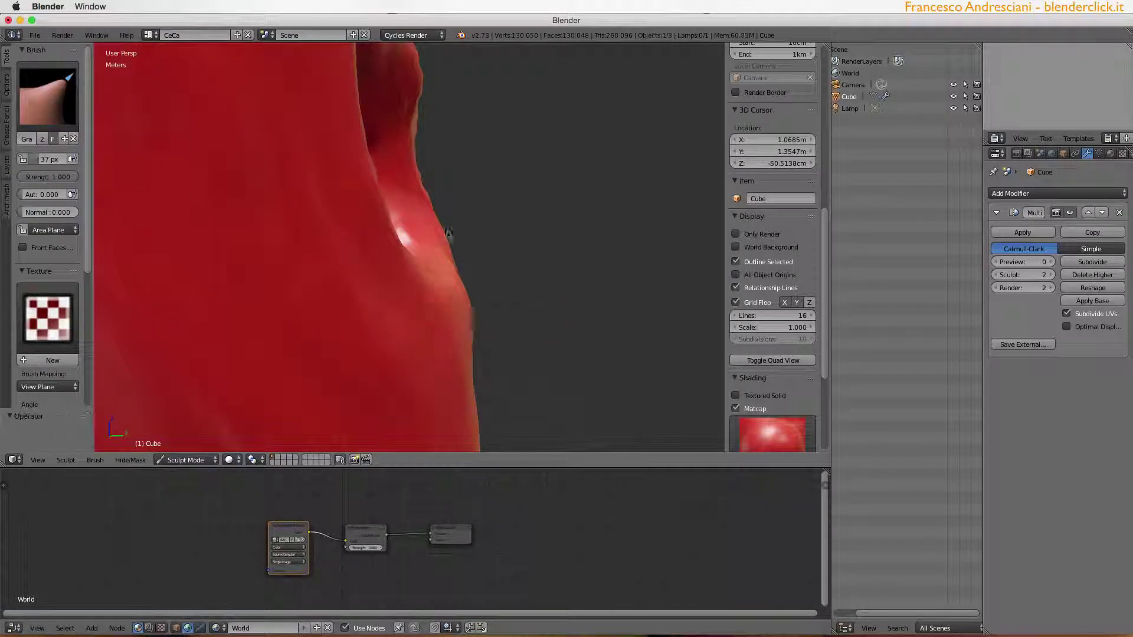
- Hook rough bumps inside the hole with Snake Hook, then return to the Blob brush
{"action": "middle_click_drag", "start_coordinate": [448, 234], "coordinate": [413, 254]}
{"action": "key", "text": "k"}
{"action": "scroll", "coordinate": [472, 220], "scroll_direction": "up", "scroll_amount": 3}
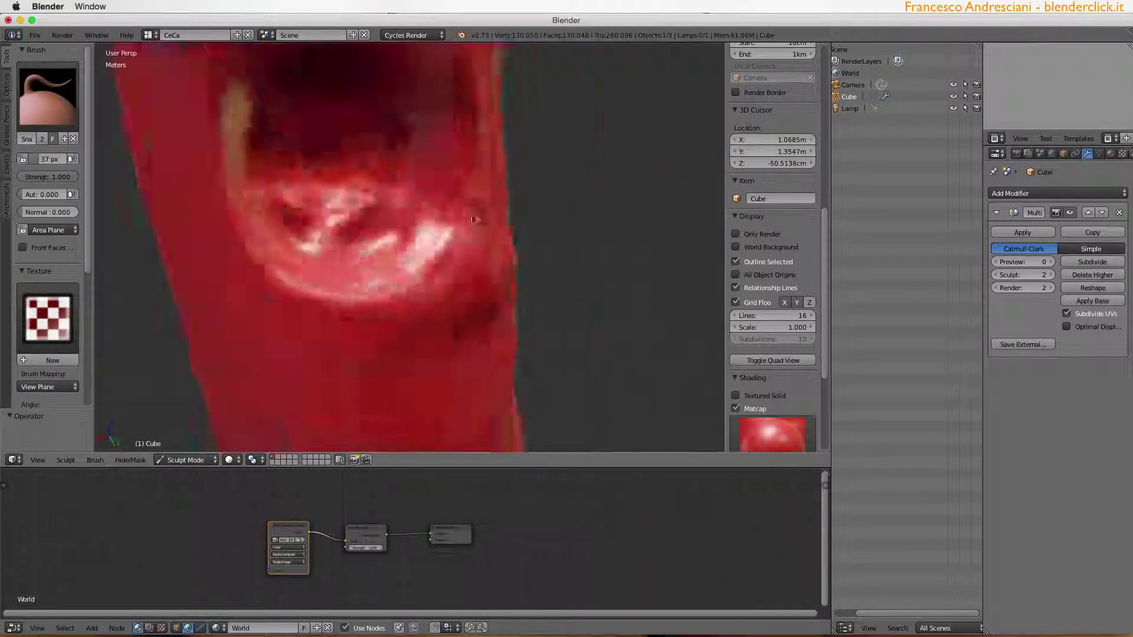
{"action": "scroll", "coordinate": [472, 220], "scroll_direction": "down", "scroll_amount": 2}
{"action": "left_click", "coordinate": [47, 95]}
{"action": "left_click", "coordinate": [38, 159]}
{"action": "middle_click_drag", "start_coordinate": [449, 295], "coordinate": [535, 290]}
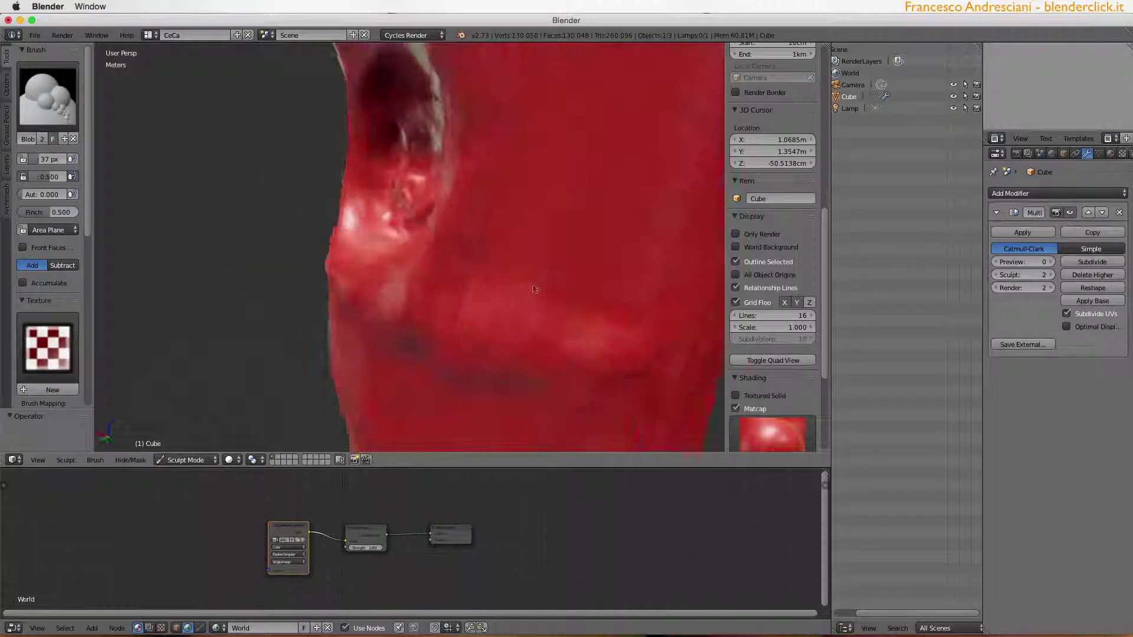
{"action": "scroll", "coordinate": [761, 225], "scroll_direction": "up", "scroll_amount": 10}
- Widen the brush settings panel and orbit the trunk so its opening faces sideways
{"action": "left_click_drag", "start_coordinate": [90, 295], "coordinate": [128, 295]}
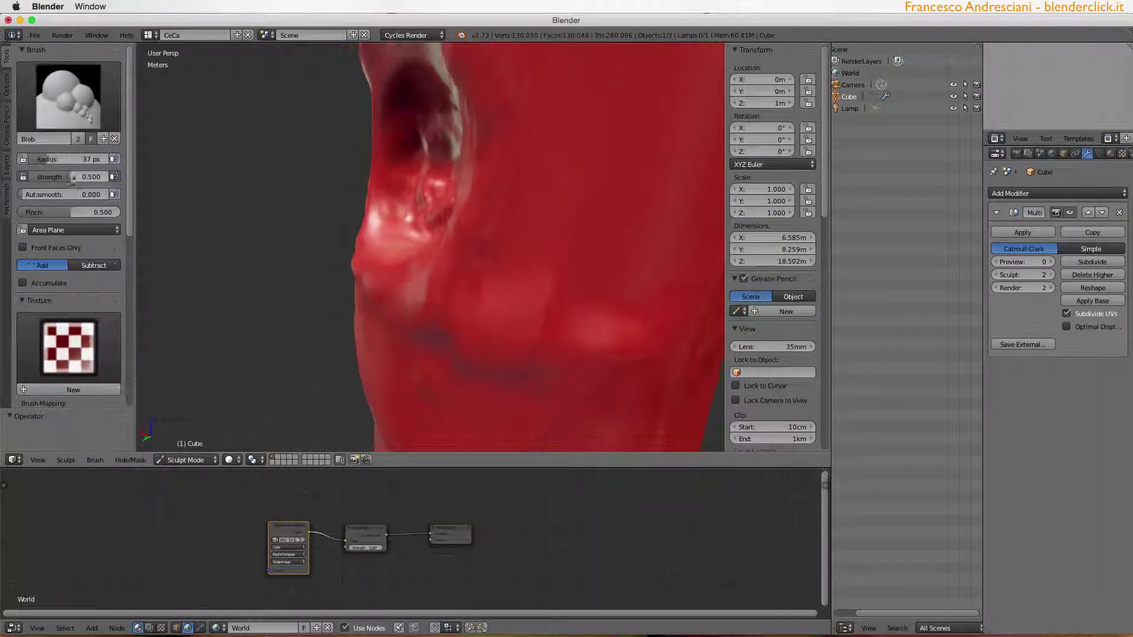
{"action": "scroll", "coordinate": [68, 236], "scroll_direction": "down", "scroll_amount": 2}
{"action": "middle_click_drag", "start_coordinate": [448, 331], "coordinate": [522, 354]}
{"action": "scroll", "coordinate": [556, 232], "scroll_direction": "down", "scroll_amount": 3}
{"action": "scroll", "coordinate": [202, 278], "scroll_direction": "down", "scroll_amount": 3}
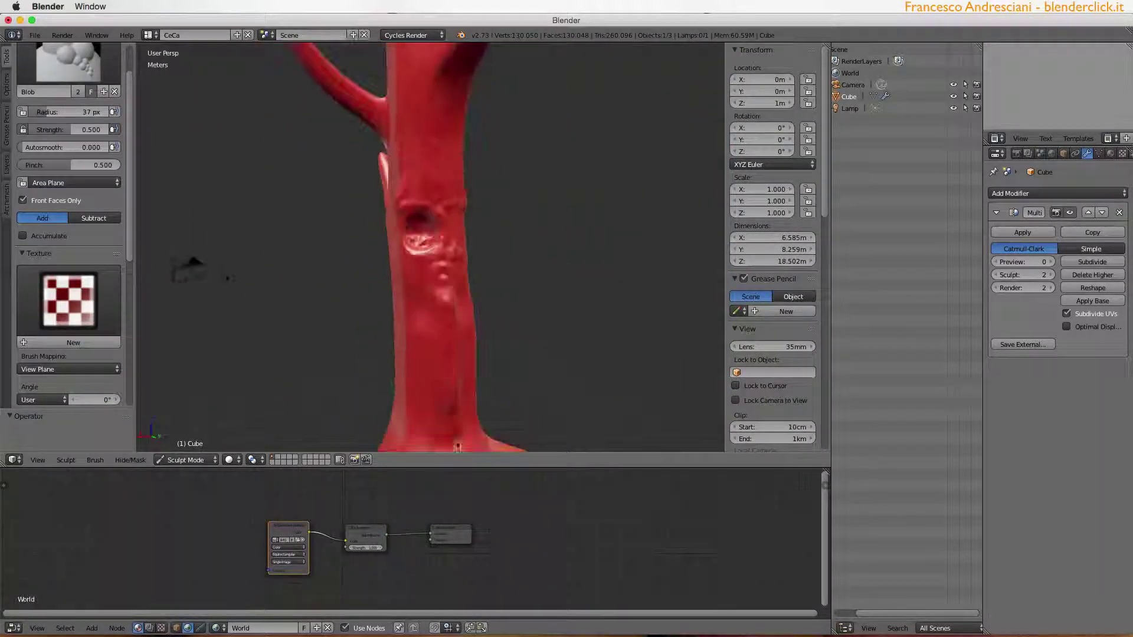
{"action": "scroll", "coordinate": [260, 260], "scroll_direction": "down", "scroll_amount": 2}
{"action": "scroll", "coordinate": [491, 302], "scroll_direction": "up", "scroll_amount": 8}
{"action": "middle_click_drag", "start_coordinate": [491, 302], "coordinate": [508, 366]}
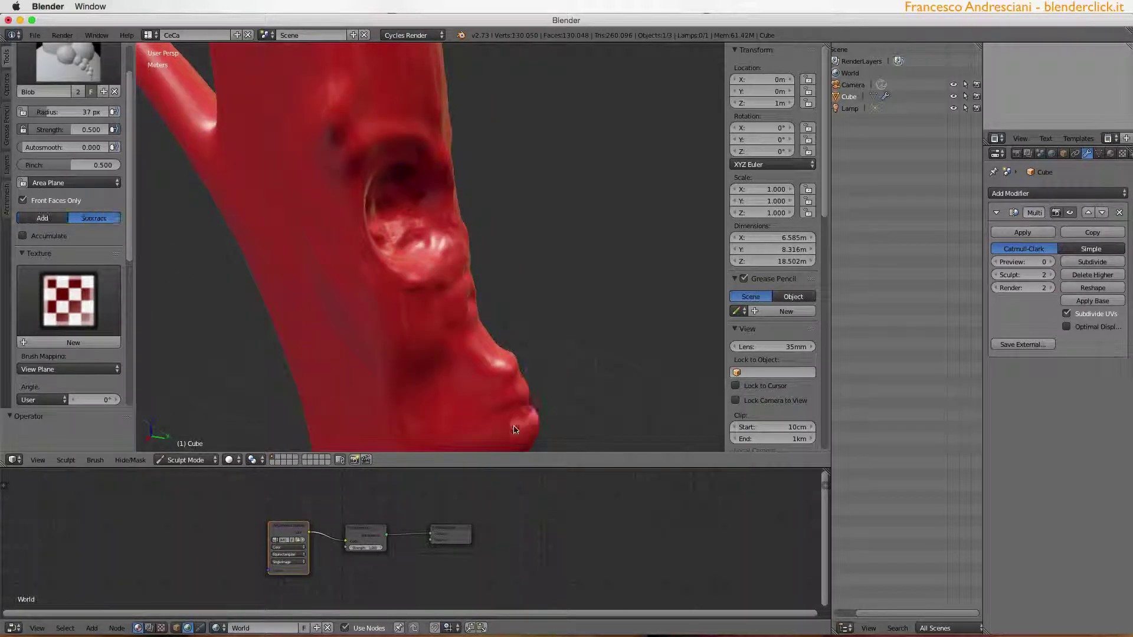
{"action": "middle_click_drag", "start_coordinate": [513, 429], "coordinate": [424, 430]}
- Select the Smooth brush and reset its settings to defaults, clearing the texture
{"action": "key", "text": "space"}
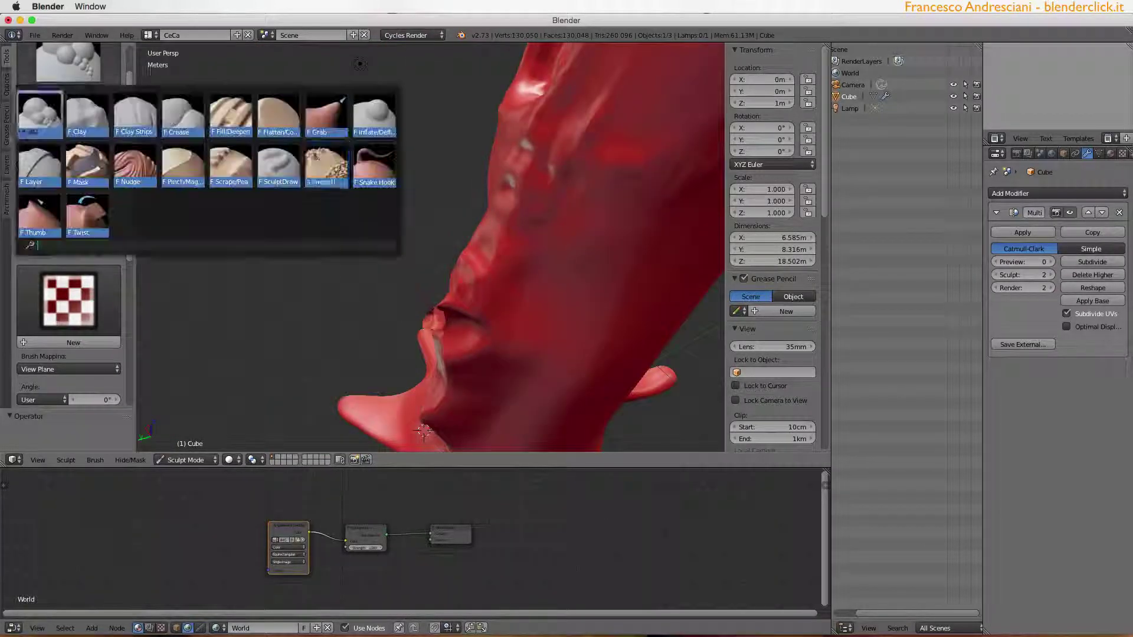
{"action": "left_click", "coordinate": [326, 165]}
{"action": "middle_click_drag", "start_coordinate": [463, 345], "coordinate": [466, 383]}
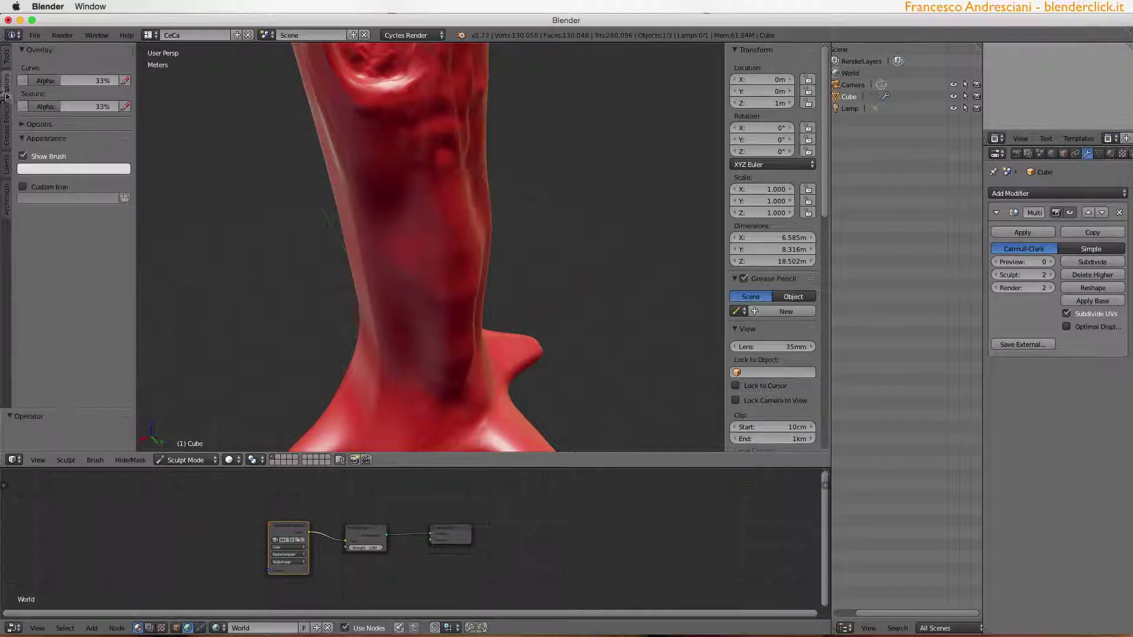
{"action": "scroll", "coordinate": [71, 236], "scroll_direction": "up", "scroll_amount": 3}
{"action": "left_click", "coordinate": [95, 460]}
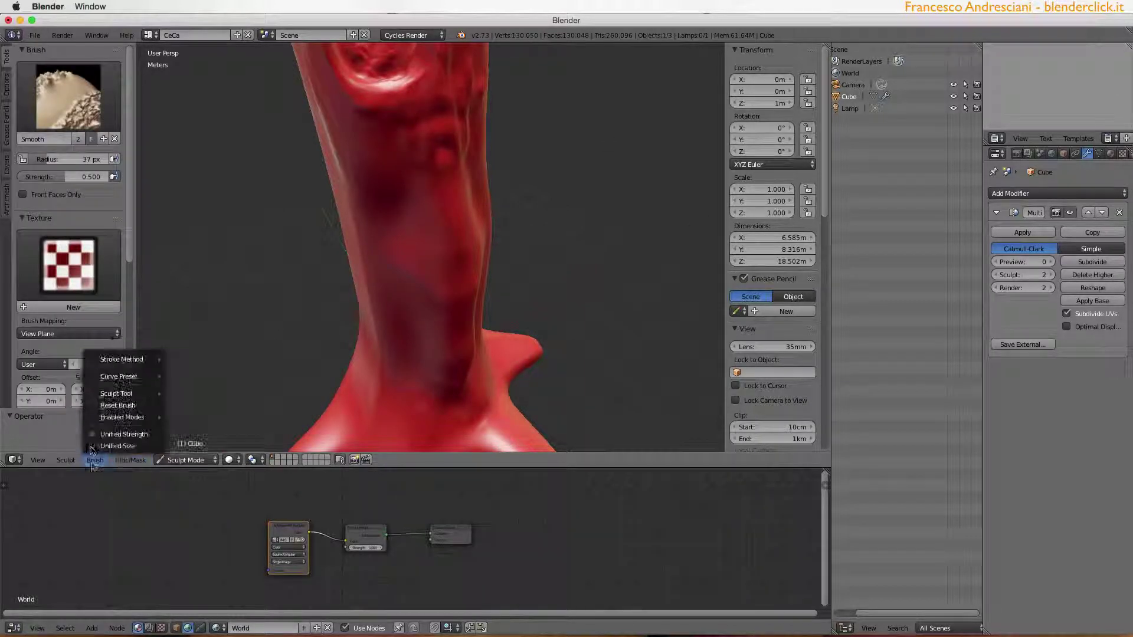
{"action": "left_click", "coordinate": [118, 405]}
{"action": "left_click", "coordinate": [96, 460]}
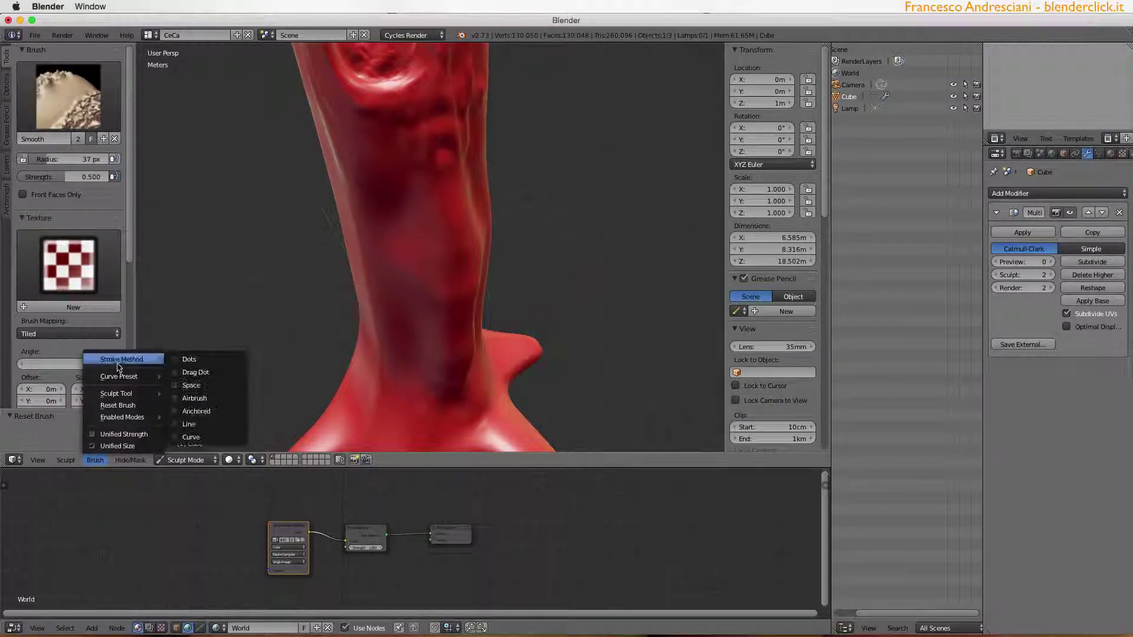
- Sculpt bumpy bark detail over the trunk and around its base roots with Blob
{"action": "left_click", "coordinate": [70, 112]}
{"action": "left_click", "coordinate": [342, 147]}
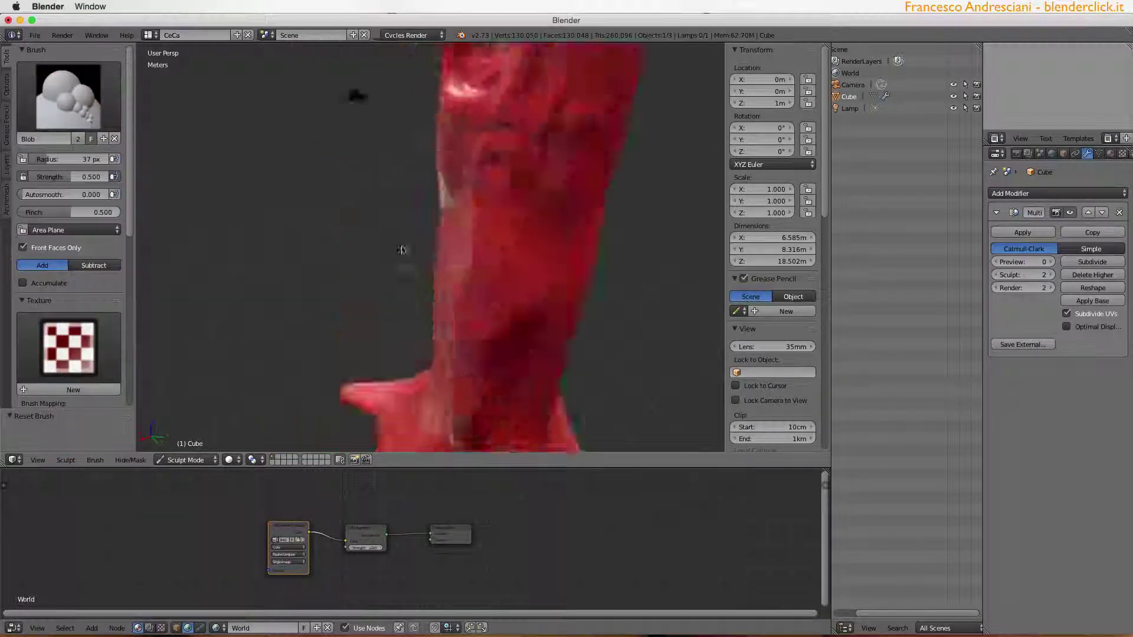
{"action": "middle_click_drag", "start_coordinate": [341, 146], "coordinate": [407, 297]}
{"action": "middle_click_drag", "start_coordinate": [394, 151], "coordinate": [467, 222]}
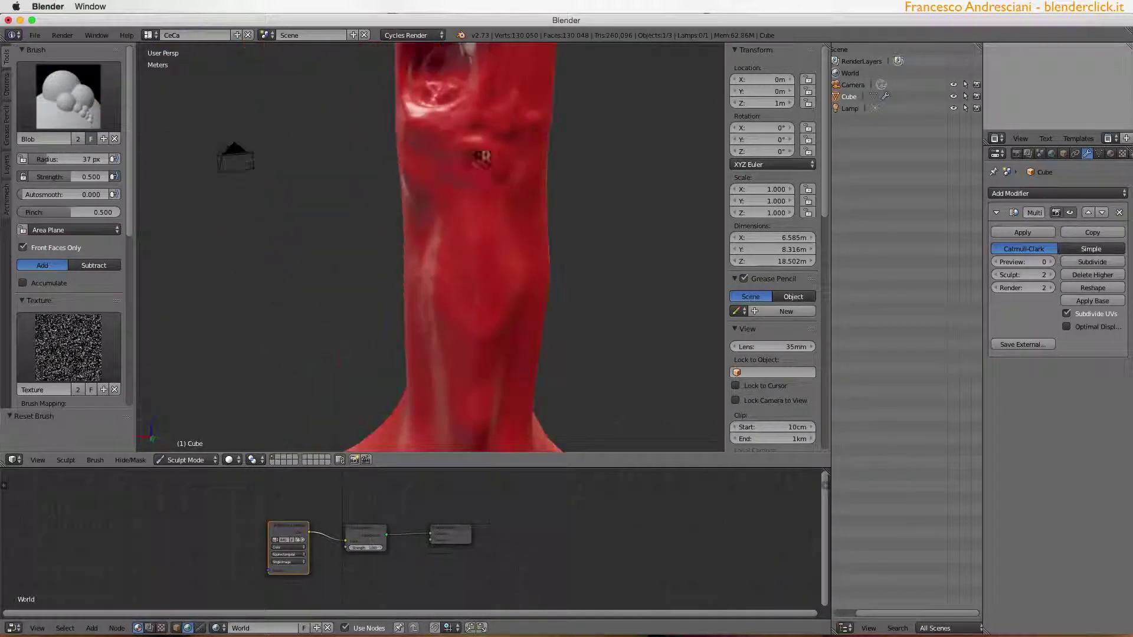
{"action": "middle_click_drag", "start_coordinate": [457, 353], "coordinate": [395, 296]}
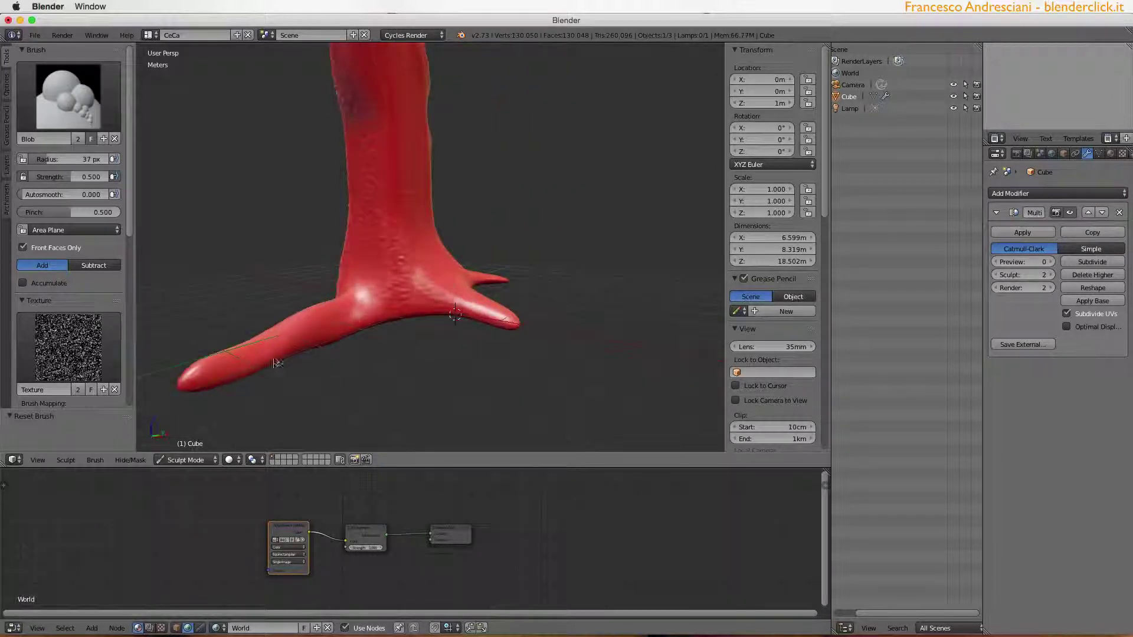
{"action": "middle_click_drag", "start_coordinate": [277, 362], "coordinate": [372, 164]}
{"action": "mouse_move", "coordinate": [382, 211]}
{"action": "middle_mouse_down"}
{"action": "mouse_move", "coordinate": [433, 195]}
{"action": "mouse_move", "coordinate": [324, 278]}
{"action": "mouse_move", "coordinate": [374, 256]}
{"action": "mouse_move", "coordinate": [494, 316]}
{"action": "mouse_move", "coordinate": [481, 248]}
{"action": "mouse_move", "coordinate": [589, 392]}
{"action": "middle_mouse_up"}
{"action": "scroll", "coordinate": [341, 269], "scroll_direction": "up", "scroll_amount": 5}
{"action": "middle_click_drag", "start_coordinate": [341, 270], "coordinate": [435, 239]}
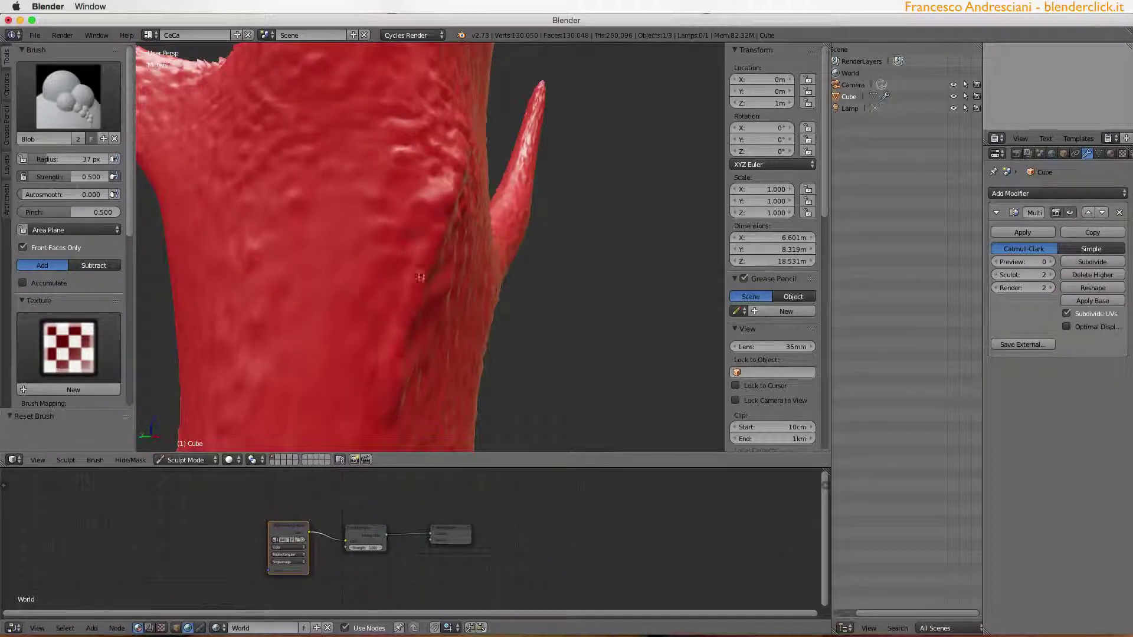
- Pull a small twig out of the branch with the Snake Hook brush
{"action": "middle_click_drag", "start_coordinate": [419, 278], "coordinate": [323, 416]}
{"action": "middle_click_drag", "start_coordinate": [370, 374], "coordinate": [334, 251]}
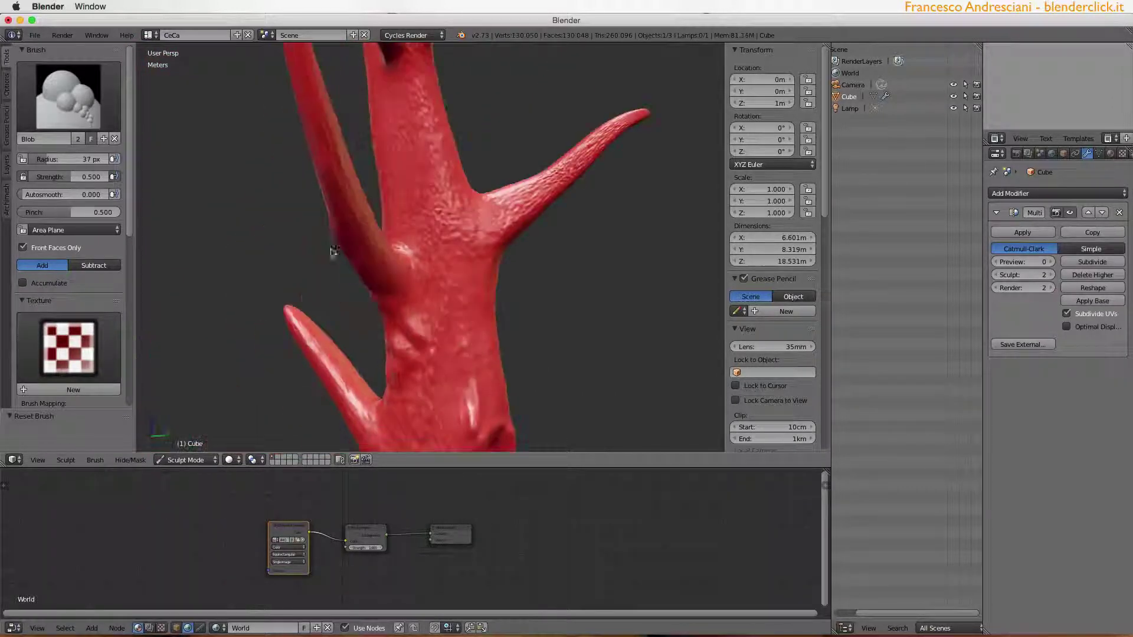
{"action": "mouse_move", "coordinate": [458, 315]}
{"action": "middle_mouse_down"}
{"action": "mouse_move", "coordinate": [177, 316]}
{"action": "mouse_move", "coordinate": [459, 240]}
{"action": "mouse_move", "coordinate": [511, 213]}
{"action": "mouse_move", "coordinate": [331, 342]}
{"action": "mouse_move", "coordinate": [355, 324]}
{"action": "mouse_move", "coordinate": [172, 108]}
{"action": "middle_mouse_up"}
{"action": "key", "text": "k"}
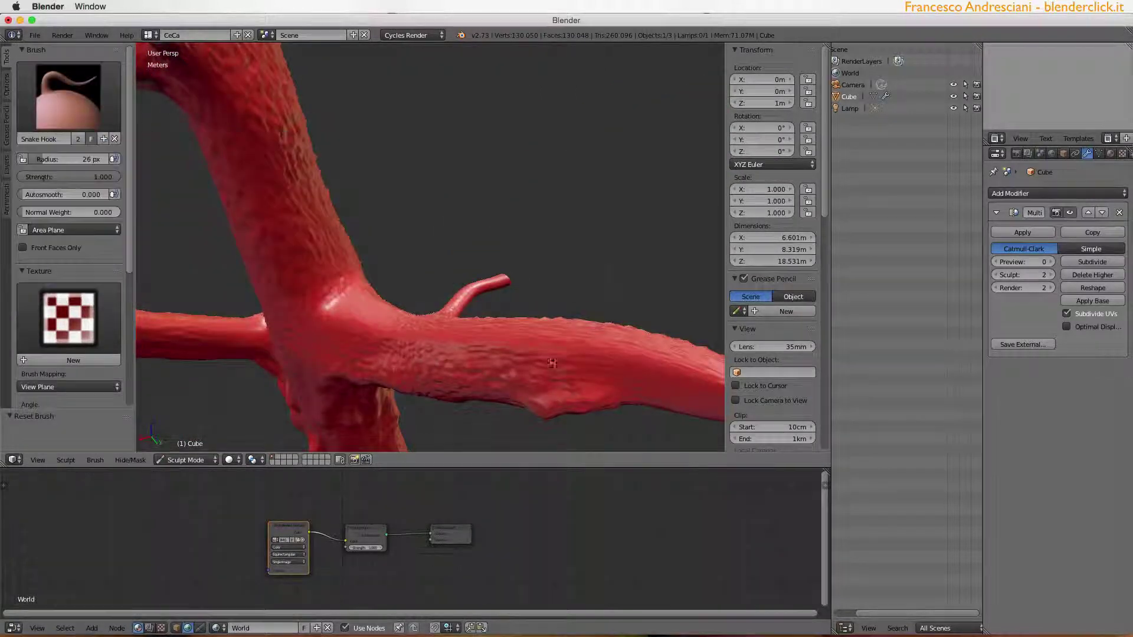
{"action": "mouse_move", "coordinate": [552, 363]}
{"action": "middle_mouse_down"}
{"action": "mouse_move", "coordinate": [413, 295]}
{"action": "mouse_move", "coordinate": [472, 295]}
{"action": "mouse_move", "coordinate": [324, 172]}
{"action": "mouse_move", "coordinate": [371, 407]}
{"action": "mouse_move", "coordinate": [461, 177]}
{"action": "mouse_move", "coordinate": [466, 254]}
{"action": "middle_mouse_up"}
{"action": "left_click", "coordinate": [68, 98]}
- Build spiky stubs along the side branch with the Layer brush, smoothing between passes
{"action": "left_click", "coordinate": [88, 210]}
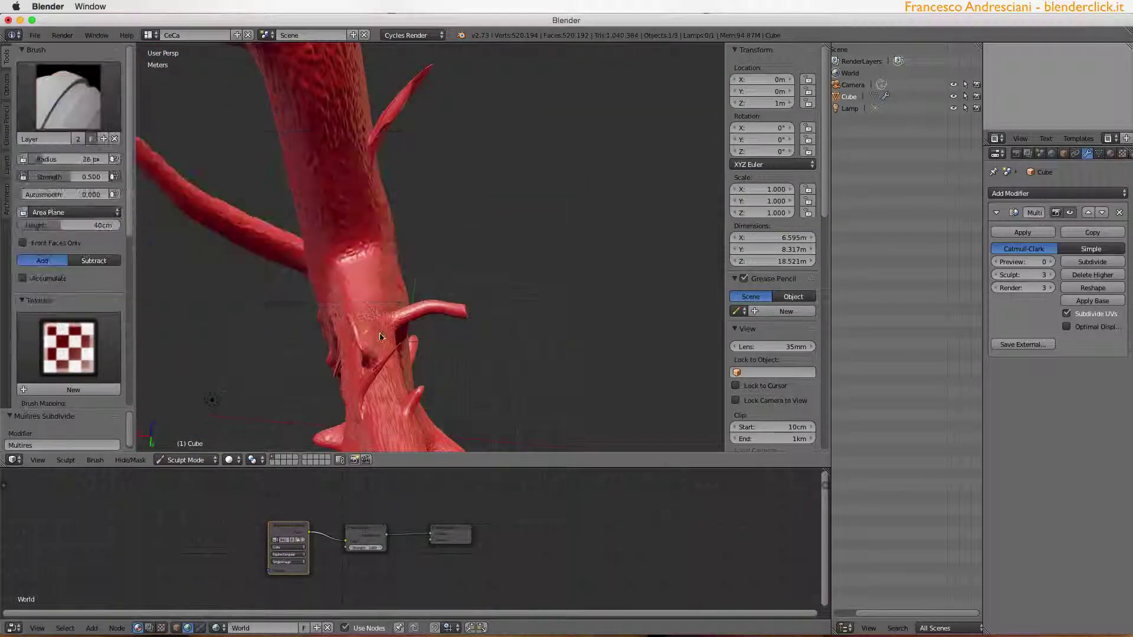
{"action": "mouse_move", "coordinate": [380, 336]}
{"action": "middle_mouse_down"}
{"action": "mouse_move", "coordinate": [490, 278]}
{"action": "mouse_move", "coordinate": [599, 183]}
{"action": "middle_mouse_up"}
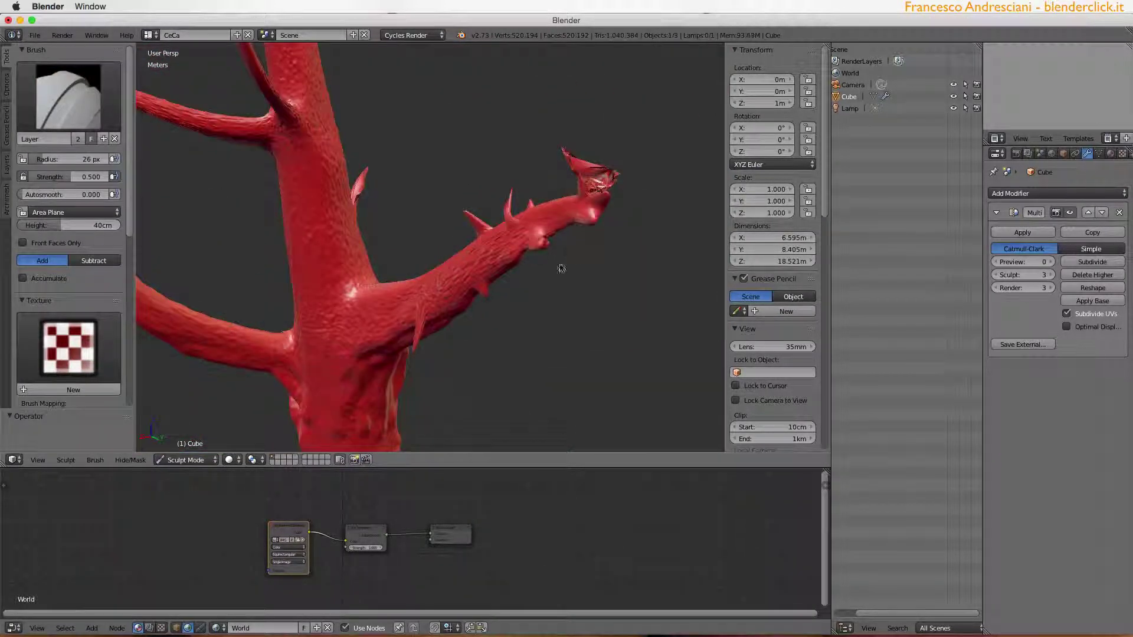
{"action": "mouse_move", "coordinate": [561, 268]}
{"action": "middle_mouse_down"}
{"action": "mouse_move", "coordinate": [324, 354]}
{"action": "mouse_move", "coordinate": [177, 316]}
{"action": "mouse_move", "coordinate": [188, 233]}
{"action": "middle_mouse_up"}
{"action": "key", "text": "s"}
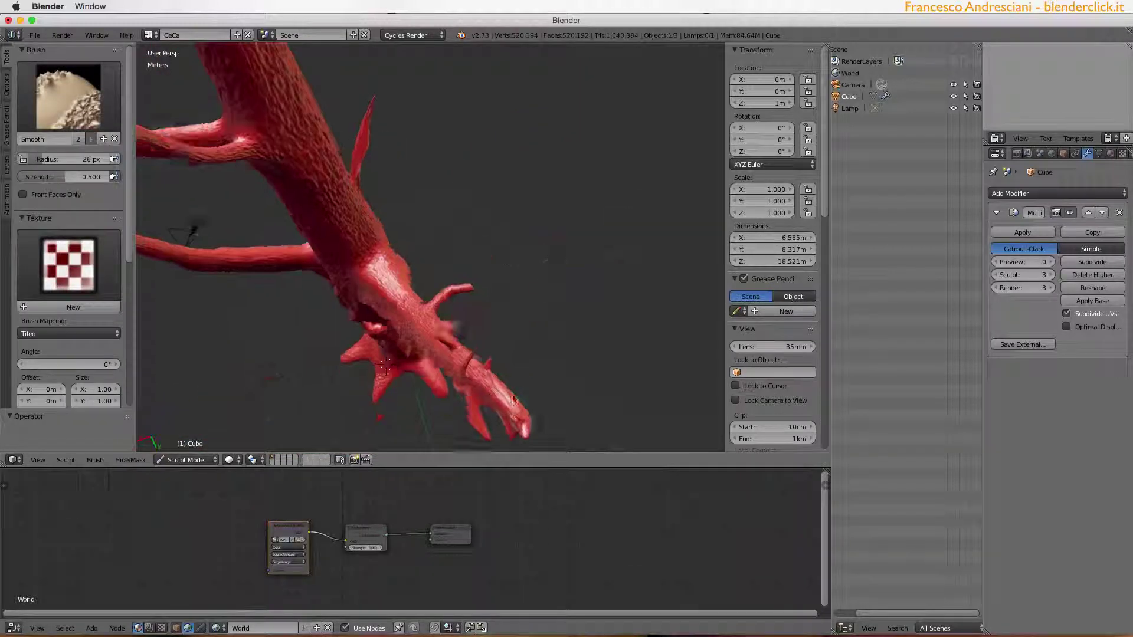
{"action": "middle_click_drag", "start_coordinate": [386, 364], "coordinate": [397, 202]}
{"action": "key", "text": "l"}
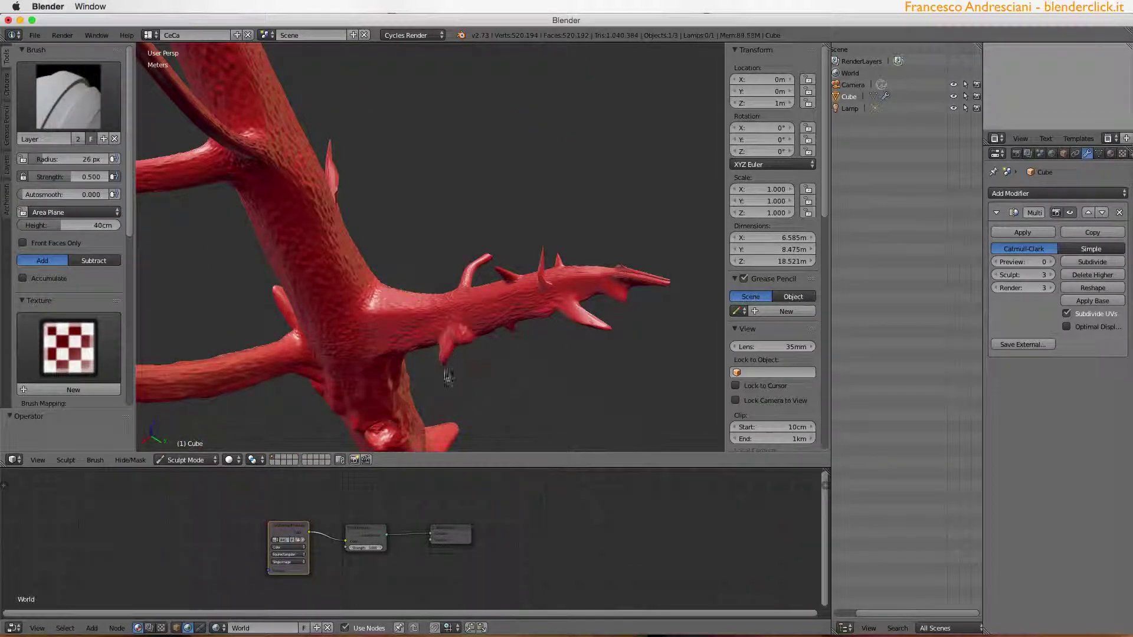
{"action": "mouse_move", "coordinate": [449, 377]}
{"action": "middle_mouse_down"}
{"action": "mouse_move", "coordinate": [505, 252]}
{"action": "mouse_move", "coordinate": [548, 260]}
{"action": "mouse_move", "coordinate": [523, 211]}
{"action": "mouse_move", "coordinate": [518, 296]}
{"action": "mouse_move", "coordinate": [465, 378]}
{"action": "mouse_move", "coordinate": [500, 362]}
{"action": "mouse_move", "coordinate": [476, 353]}
{"action": "mouse_move", "coordinate": [555, 297]}
{"action": "middle_mouse_up"}
- Carve a hollow at the branch junction using Clay, Flatten and Smooth, ending on Blob
{"action": "middle_click_drag", "start_coordinate": [420, 250], "coordinate": [614, 148]}
{"action": "key", "text": "c"}
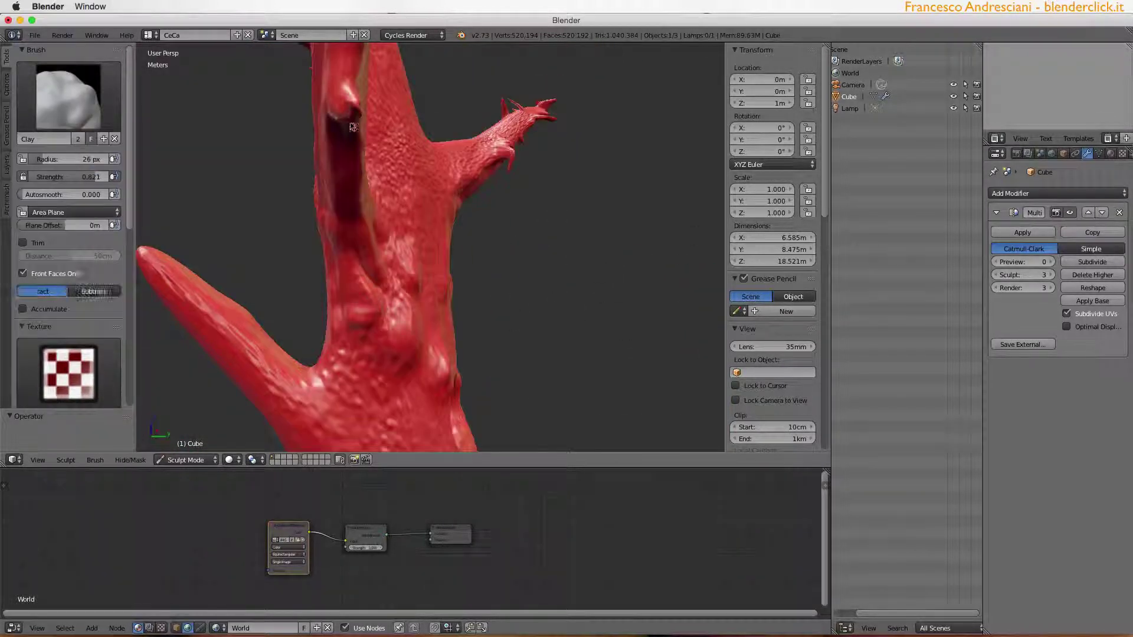
{"action": "mouse_move", "coordinate": [542, 127]}
{"action": "middle_mouse_down"}
{"action": "mouse_move", "coordinate": [527, 270]}
{"action": "mouse_move", "coordinate": [561, 239]}
{"action": "mouse_move", "coordinate": [312, 334]}
{"action": "mouse_move", "coordinate": [347, 347]}
{"action": "mouse_move", "coordinate": [488, 255]}
{"action": "mouse_move", "coordinate": [290, 298]}
{"action": "mouse_move", "coordinate": [369, 248]}
{"action": "mouse_move", "coordinate": [409, 153]}
{"action": "mouse_move", "coordinate": [331, 188]}
{"action": "middle_mouse_up"}
{"action": "key", "text": "shift+t"}
{"action": "key", "text": "s"}
{"action": "key", "text": "1"}
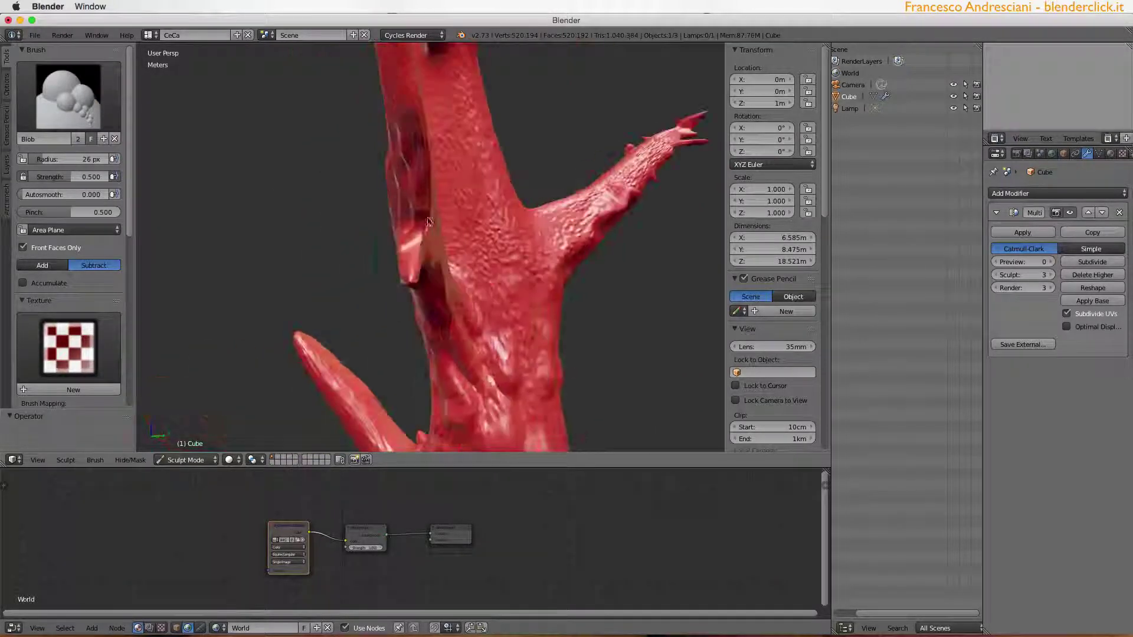
- Carve a knot hole into the trunk with the Clay Strips brush
{"action": "left_click", "coordinate": [67, 98]}
{"action": "left_click", "coordinate": [76, 165]}
{"action": "middle_click_drag", "start_coordinate": [307, 248], "coordinate": [363, 233]}
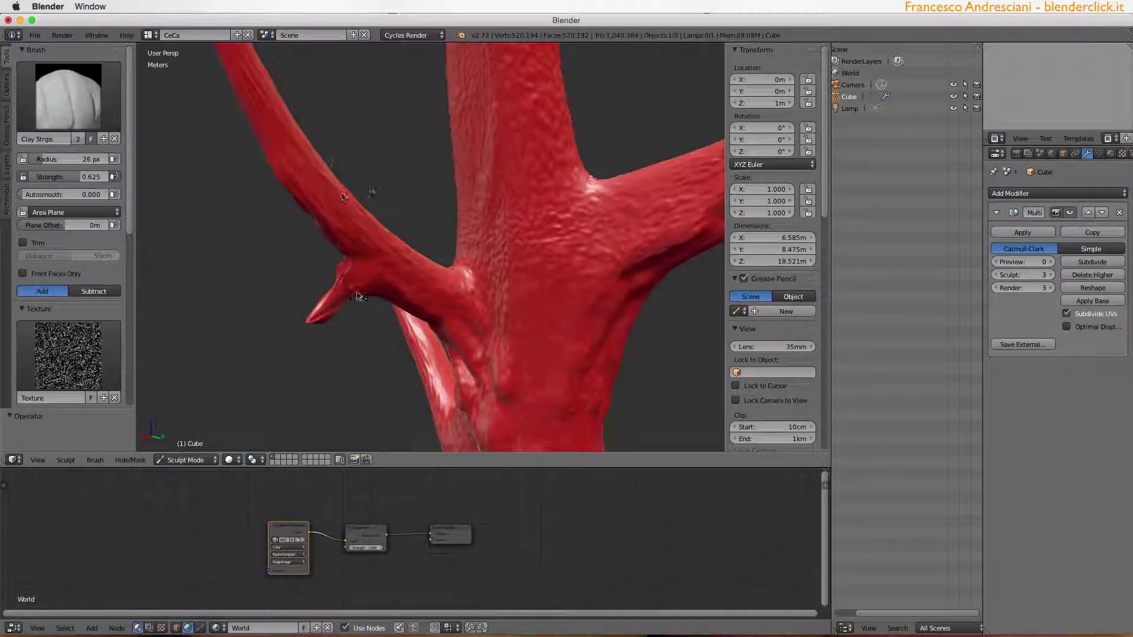
{"action": "middle_click_drag", "start_coordinate": [543, 345], "coordinate": [653, 286]}
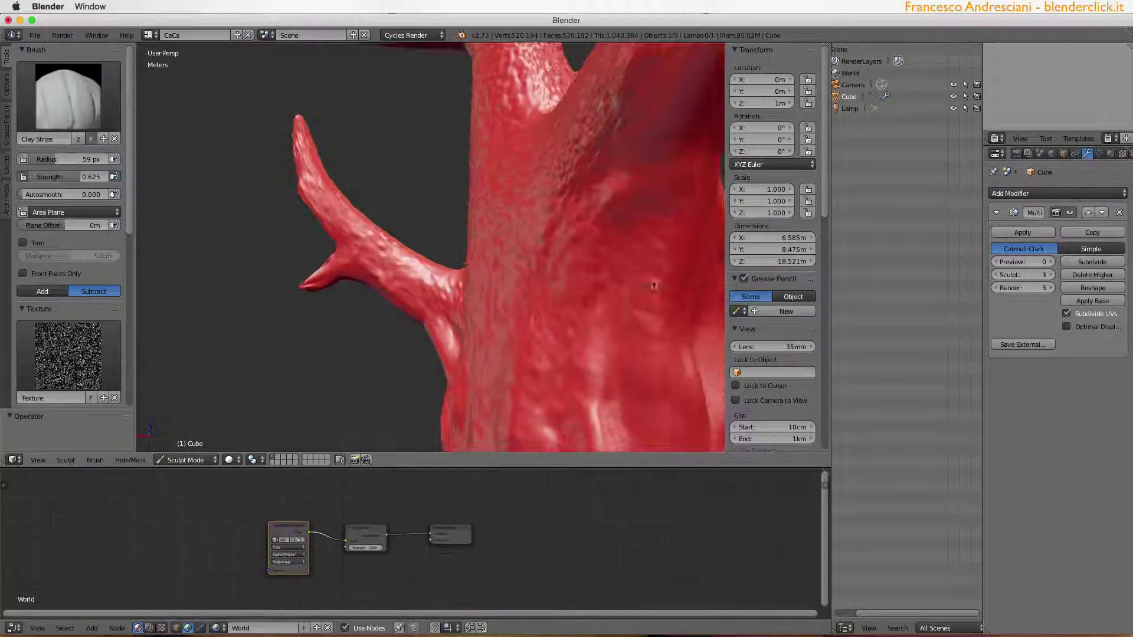
{"action": "scroll", "coordinate": [352, 278], "scroll_direction": "down", "scroll_amount": 5}
{"action": "mouse_move", "coordinate": [317, 404]}
{"action": "middle_mouse_down"}
{"action": "mouse_move", "coordinate": [413, 354]}
{"action": "mouse_move", "coordinate": [624, 171]}
{"action": "mouse_move", "coordinate": [351, 187]}
{"action": "middle_mouse_up"}
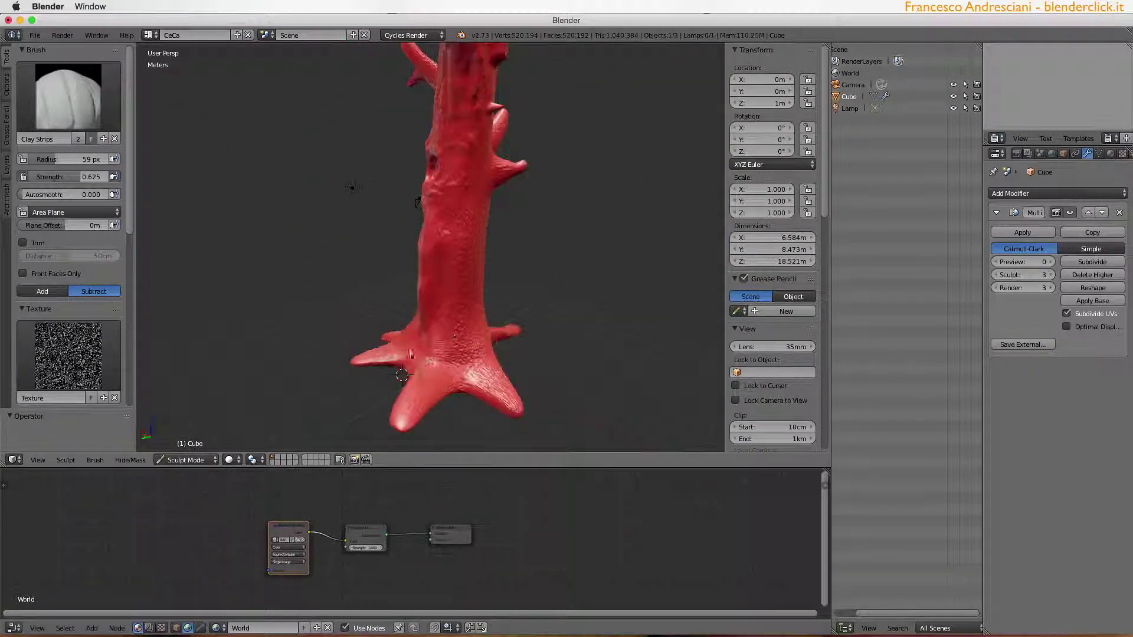
{"action": "scroll", "coordinate": [367, 407], "scroll_direction": "up", "scroll_amount": 3}
{"action": "scroll", "coordinate": [367, 407], "scroll_direction": "up", "scroll_amount": 2}
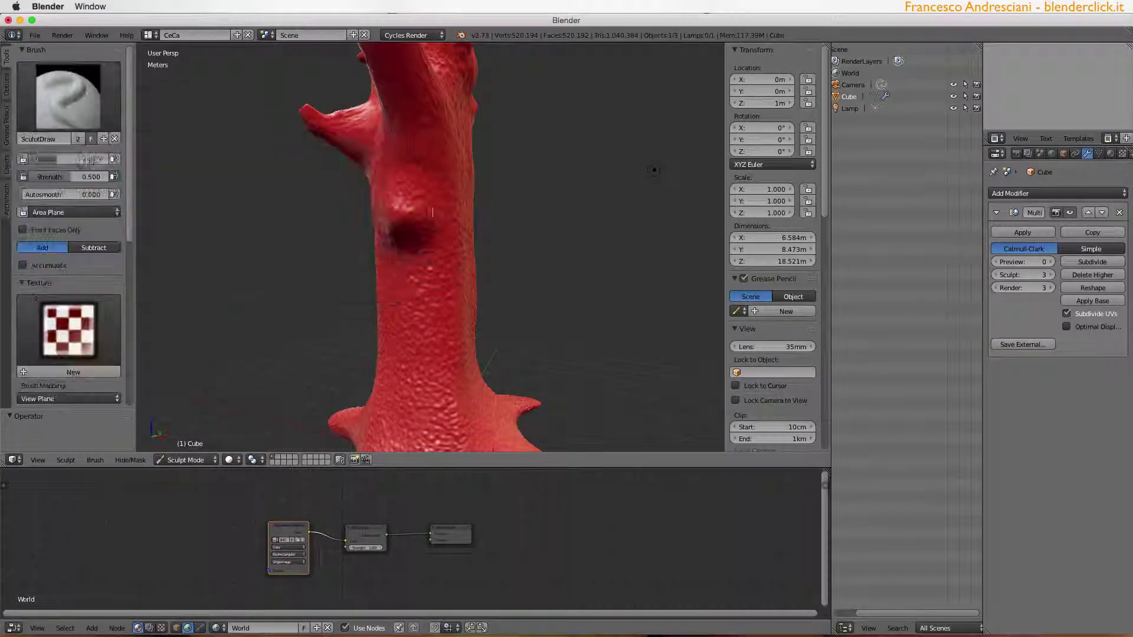
{"action": "scroll", "coordinate": [447, 345], "scroll_direction": "down", "scroll_amount": 5}
{"action": "scroll", "coordinate": [428, 335], "scroll_direction": "up", "scroll_amount": 4}
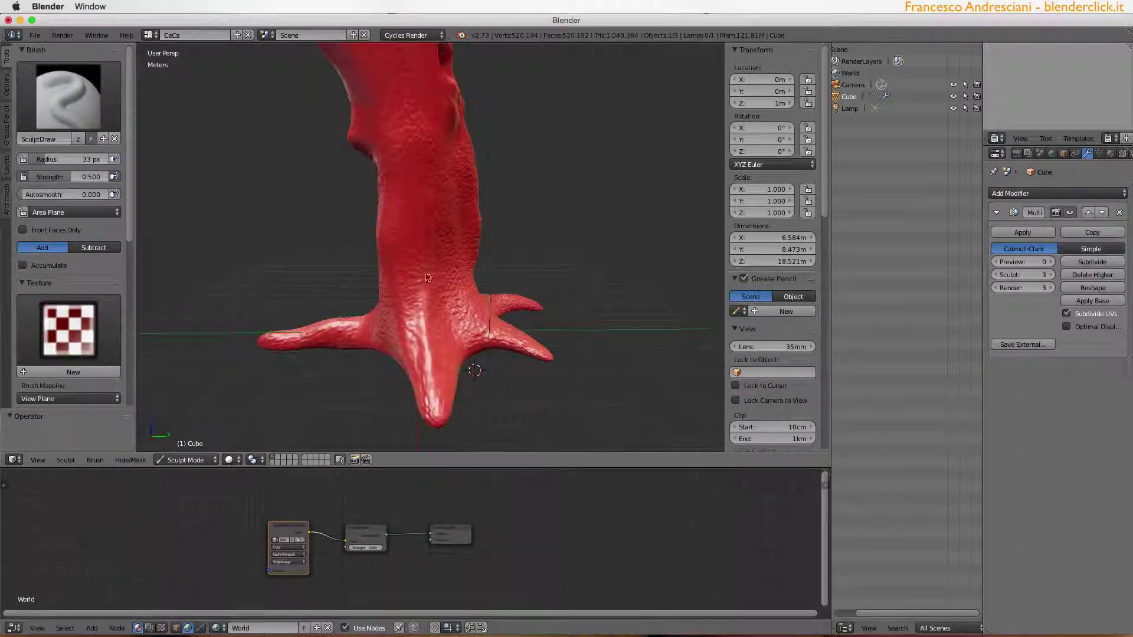
- Refine the forked base's ridges and roots, then apply Reshape in the Multires modifier
{"action": "mouse_move", "coordinate": [572, 354]}
{"action": "middle_mouse_down"}
{"action": "mouse_move", "coordinate": [404, 333]}
{"action": "mouse_move", "coordinate": [524, 300]}
{"action": "middle_mouse_up"}
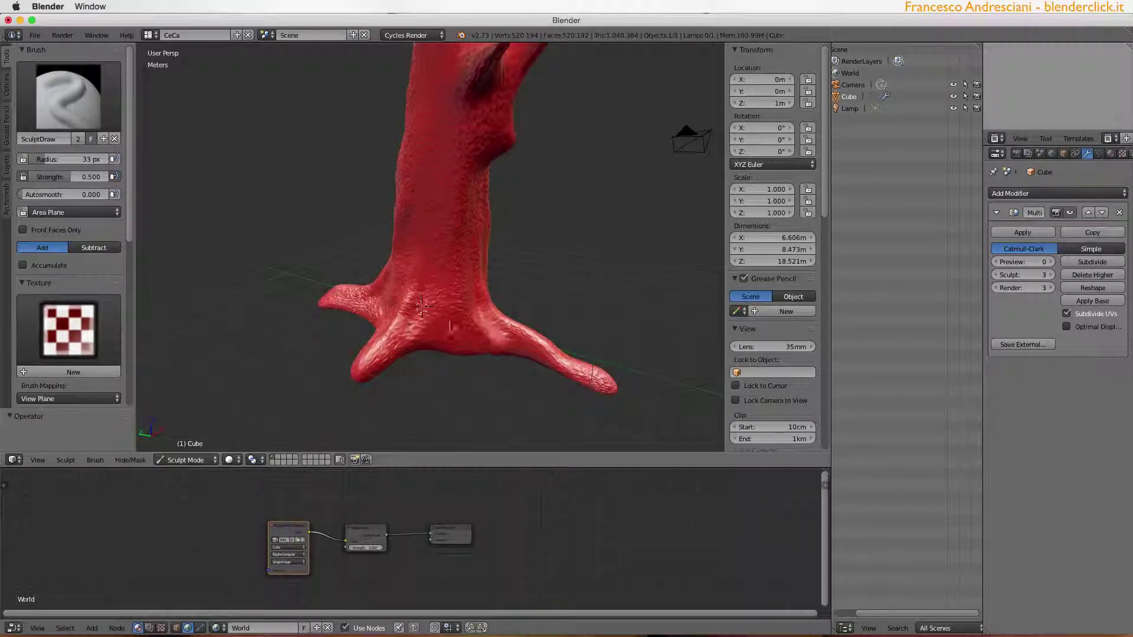
{"action": "mouse_move", "coordinate": [422, 307]}
{"action": "middle_mouse_down"}
{"action": "mouse_move", "coordinate": [506, 309]}
{"action": "mouse_move", "coordinate": [398, 373]}
{"action": "mouse_move", "coordinate": [474, 315]}
{"action": "middle_mouse_up"}
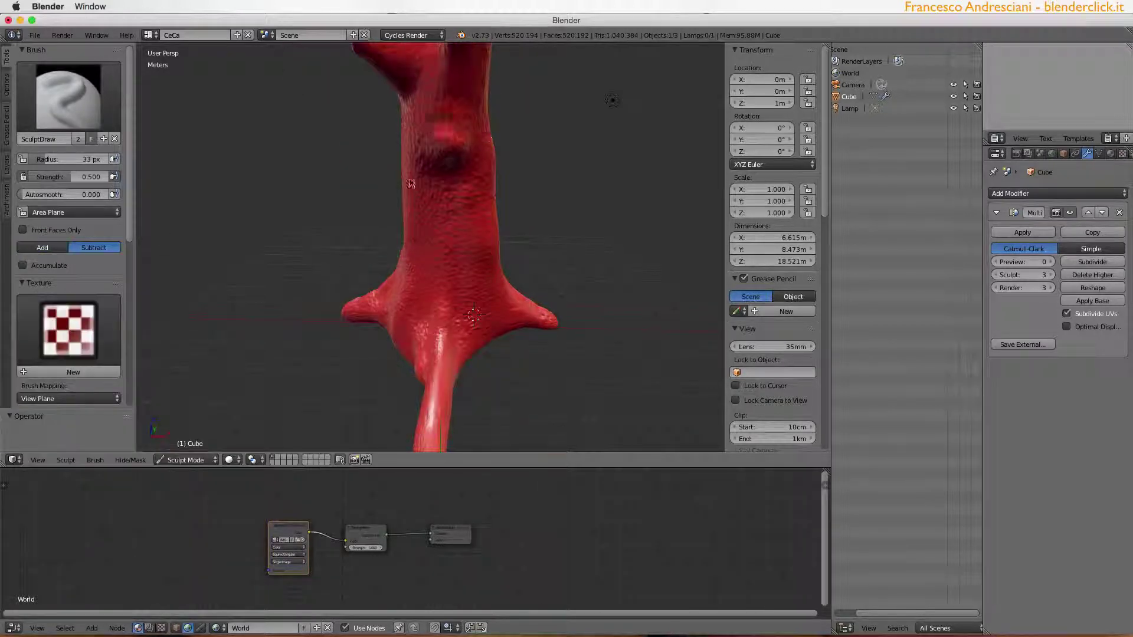
{"action": "middle_click_drag", "start_coordinate": [411, 183], "coordinate": [477, 165]}
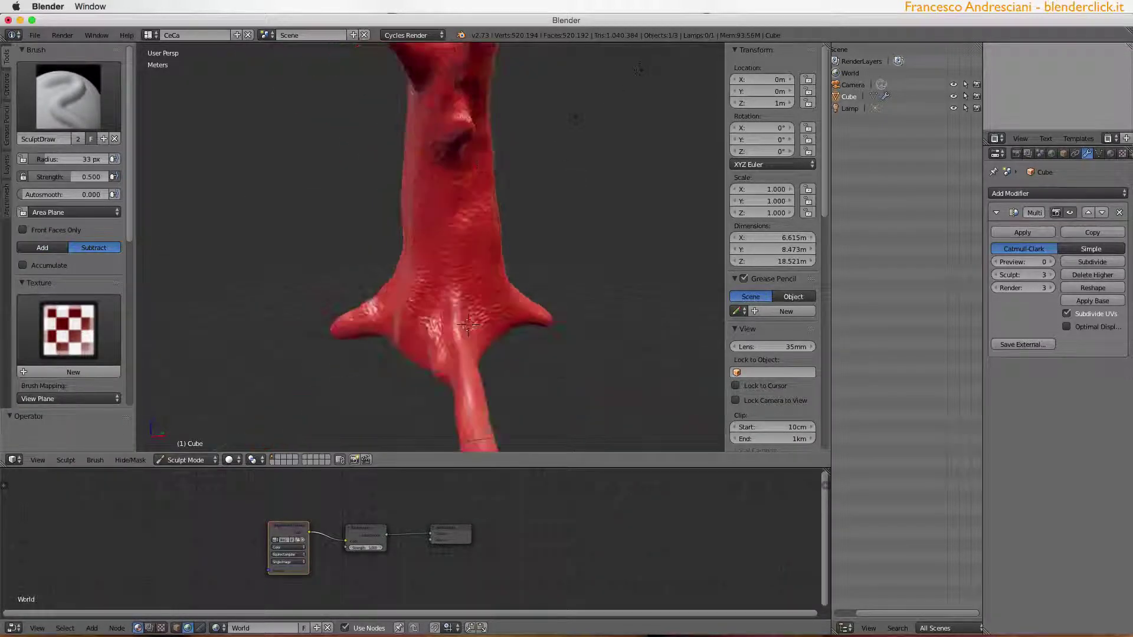
{"action": "middle_click_drag", "start_coordinate": [639, 69], "coordinate": [637, 212]}
{"action": "scroll", "coordinate": [511, 227], "scroll_direction": "up", "scroll_amount": 6}
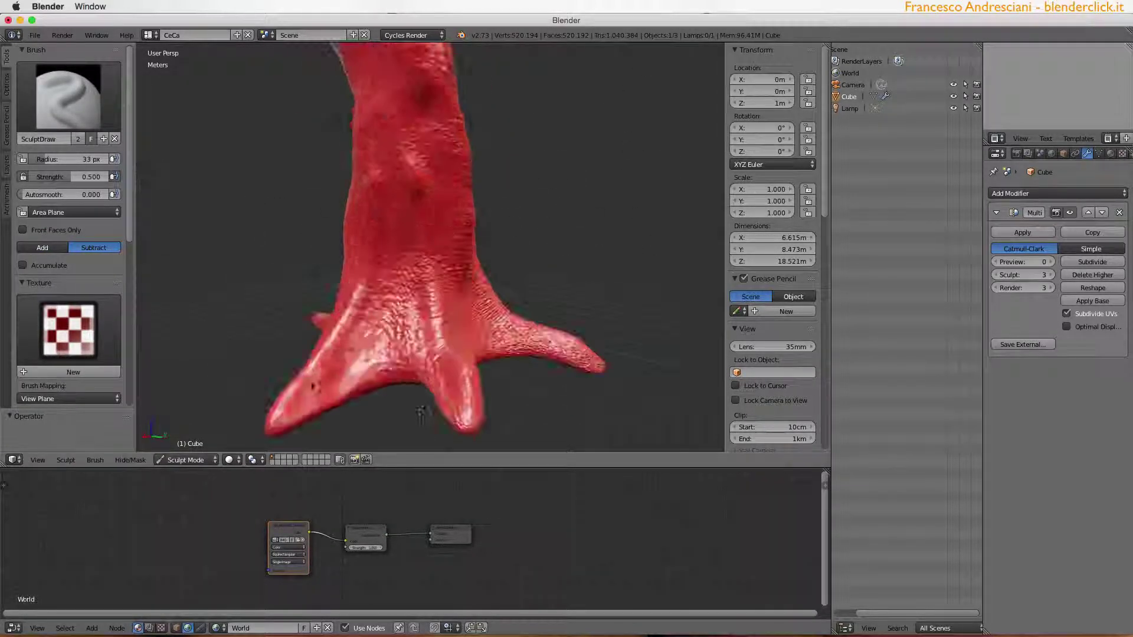
{"action": "left_click", "coordinate": [1096, 289]}
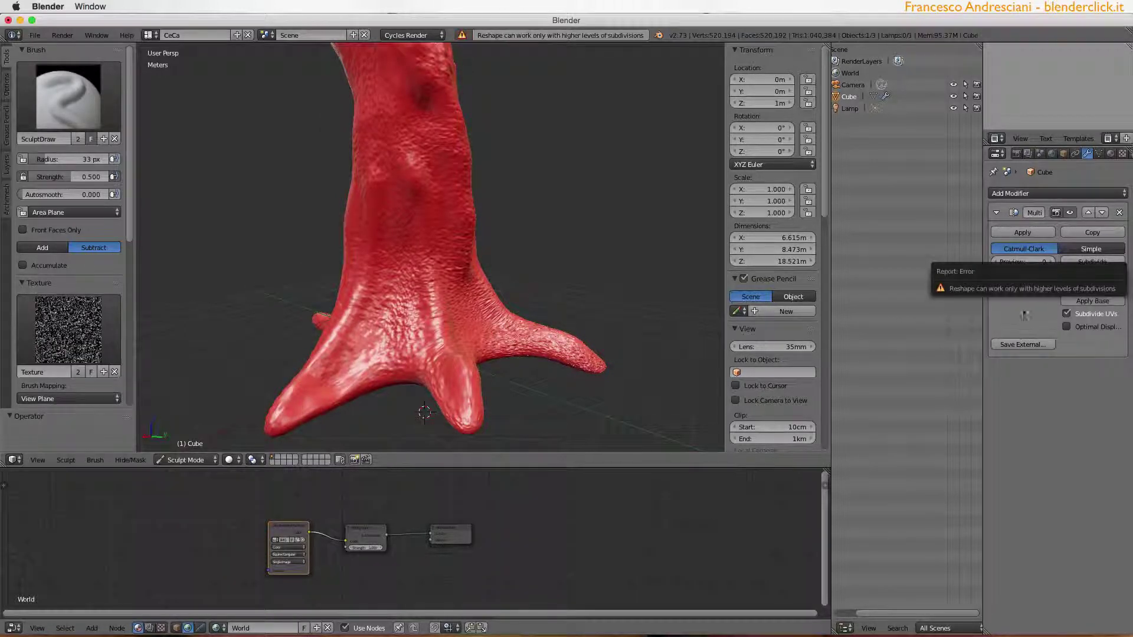
- Inspect the subdivided trunk and pull out spikes with the Snake Hook brush
{"action": "middle_click_drag", "start_coordinate": [424, 412], "coordinate": [364, 341]}
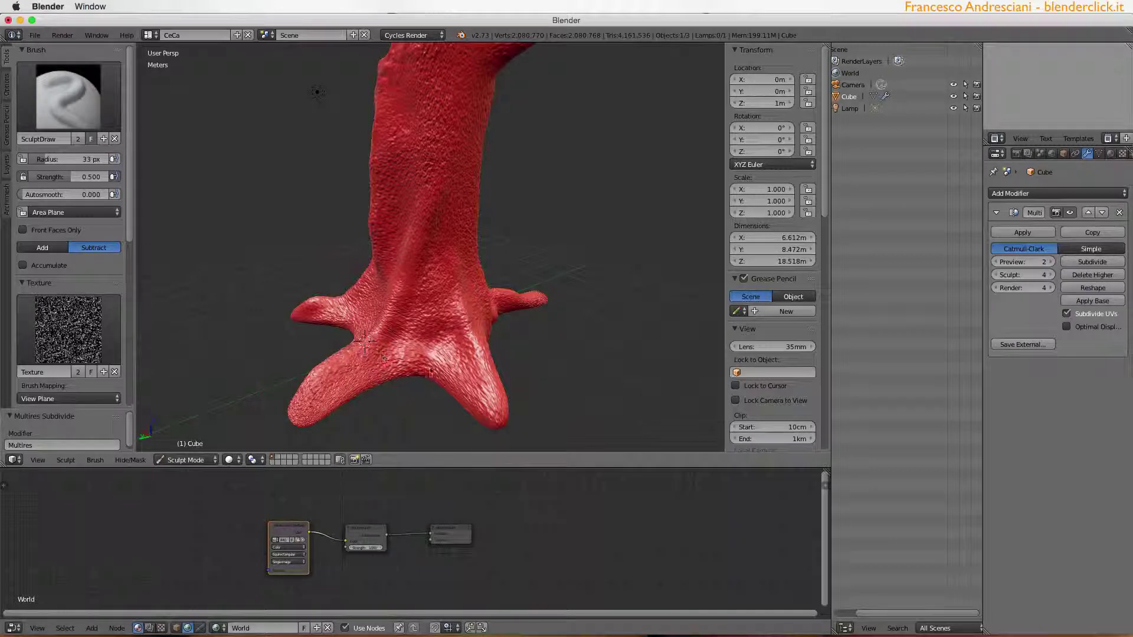
{"action": "mouse_move", "coordinate": [418, 370]}
{"action": "middle_mouse_down"}
{"action": "mouse_move", "coordinate": [462, 335]}
{"action": "mouse_move", "coordinate": [425, 227]}
{"action": "mouse_move", "coordinate": [316, 253]}
{"action": "mouse_move", "coordinate": [457, 273]}
{"action": "mouse_move", "coordinate": [479, 191]}
{"action": "middle_mouse_up"}
{"action": "key", "text": "k"}
{"action": "key", "text": "Tab"}
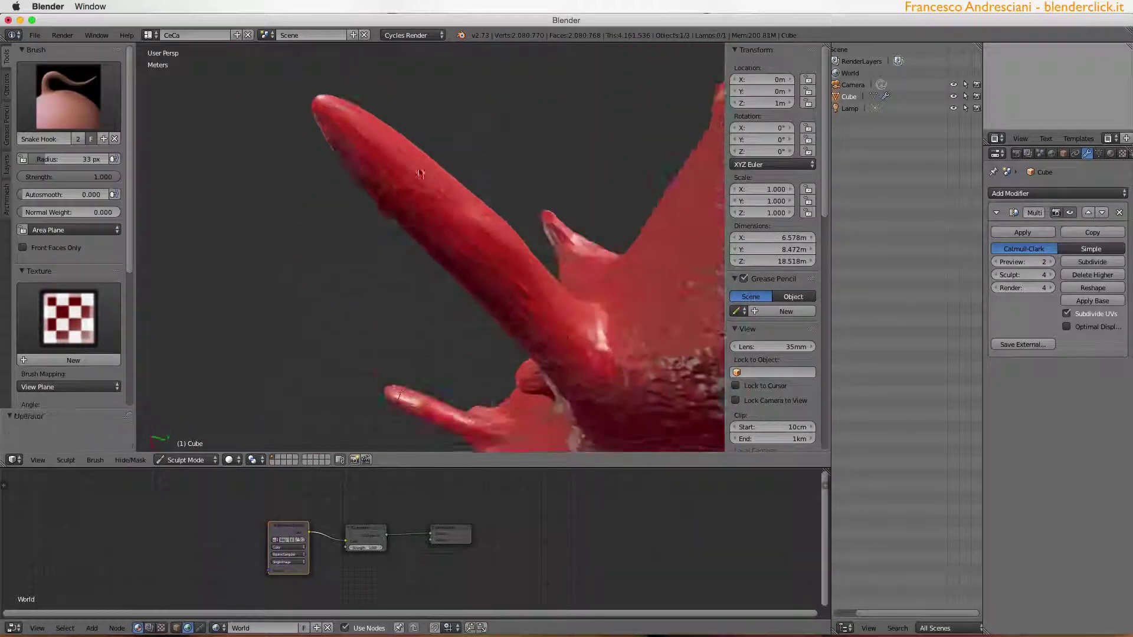
{"action": "key", "text": "Tab"}
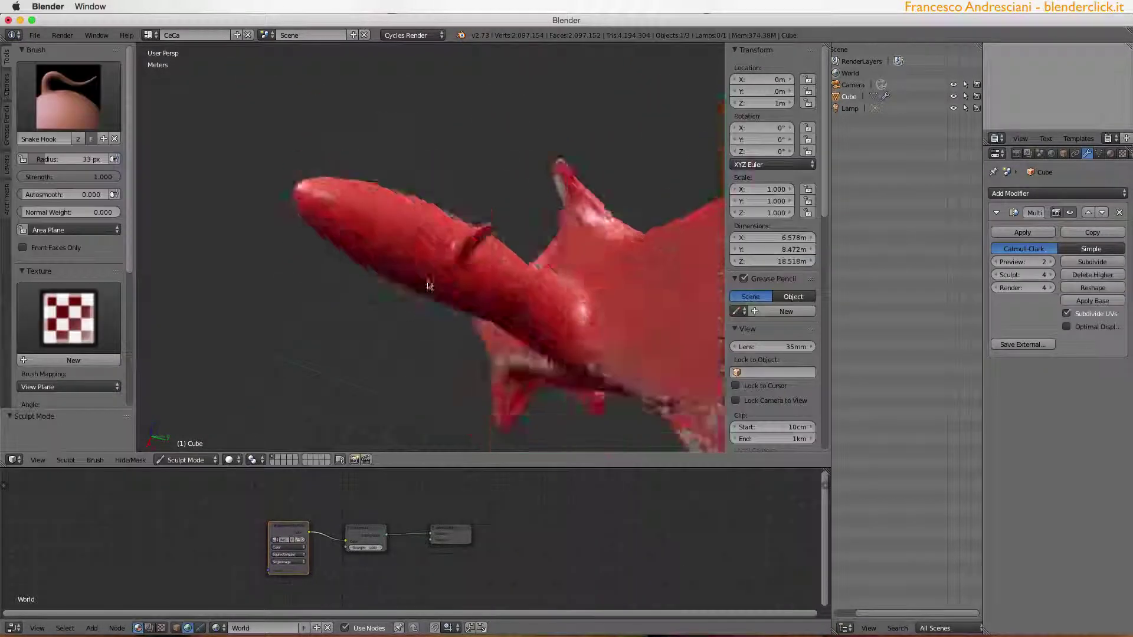
{"action": "mouse_move", "coordinate": [415, 309]}
{"action": "middle_mouse_down"}
{"action": "mouse_move", "coordinate": [407, 272]}
{"action": "mouse_move", "coordinate": [414, 309]}
{"action": "middle_mouse_up"}
{"action": "mouse_move", "coordinate": [430, 184]}
{"action": "middle_mouse_down"}
{"action": "mouse_move", "coordinate": [413, 194]}
{"action": "mouse_move", "coordinate": [460, 214]}
{"action": "mouse_move", "coordinate": [379, 233]}
{"action": "mouse_move", "coordinate": [379, 260]}
{"action": "mouse_move", "coordinate": [531, 248]}
{"action": "mouse_move", "coordinate": [637, 220]}
{"action": "mouse_move", "coordinate": [591, 273]}
{"action": "mouse_move", "coordinate": [648, 247]}
{"action": "mouse_move", "coordinate": [496, 176]}
{"action": "middle_mouse_up"}
- Refine the trunk's details with the Layer, Smooth and Blob brushes
{"action": "left_click", "coordinate": [68, 97]}
{"action": "left_click", "coordinate": [83, 213]}
{"action": "key", "text": "s"}
{"action": "scroll", "coordinate": [647, 248], "scroll_direction": "up", "scroll_amount": 4}
{"action": "key", "text": "1"}
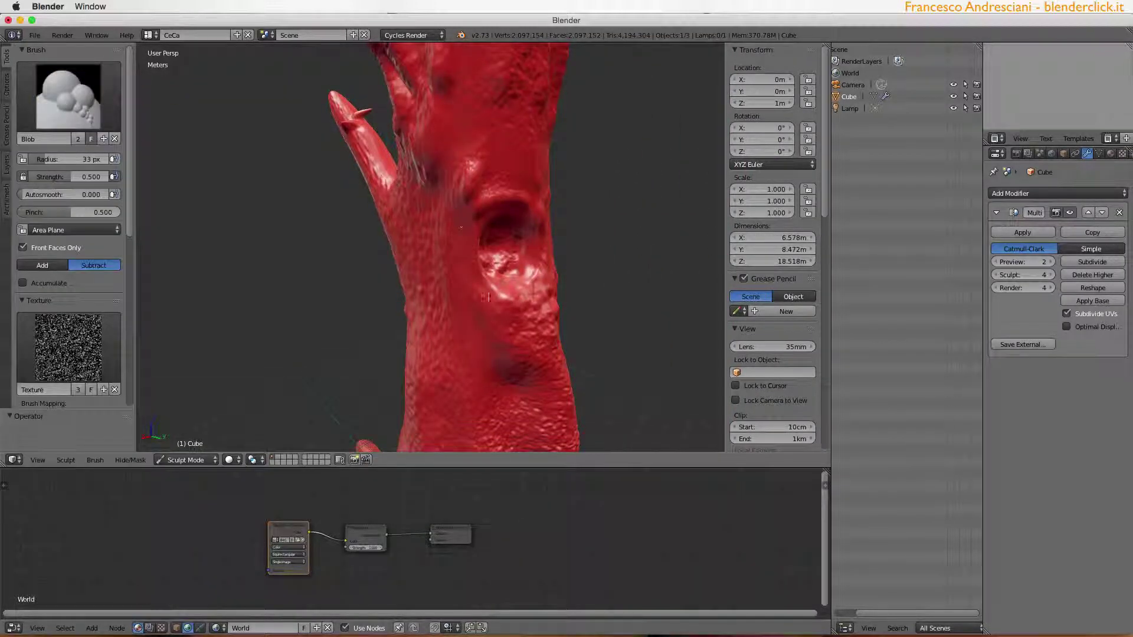
{"action": "middle_click_drag", "start_coordinate": [514, 70], "coordinate": [547, 317]}
{"action": "middle_click_drag", "start_coordinate": [489, 224], "coordinate": [410, 289]}
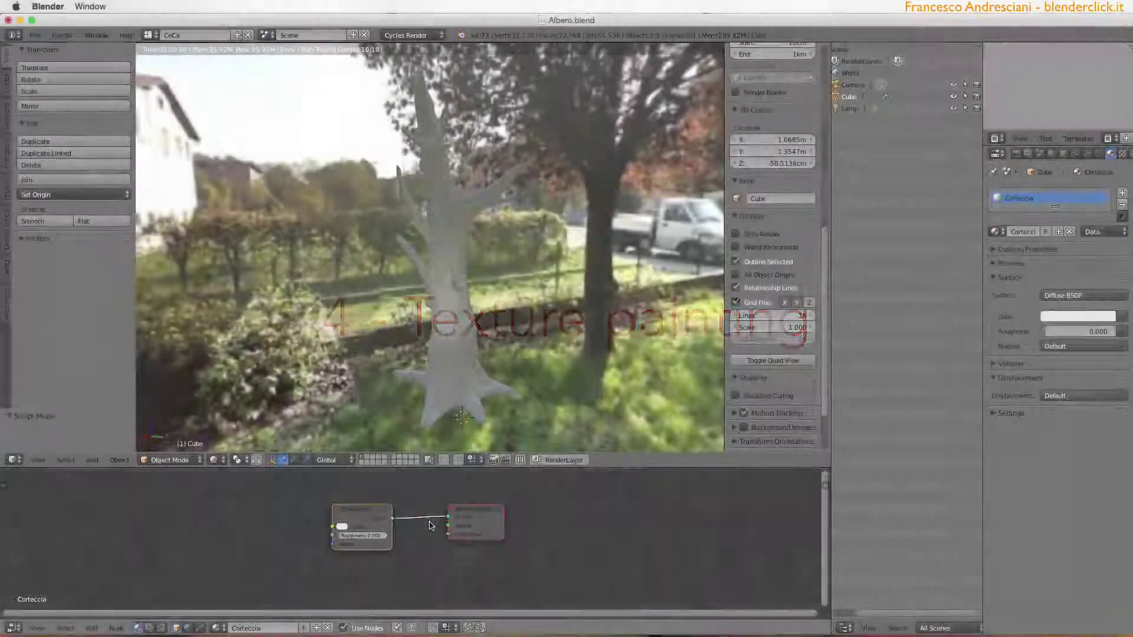
- Show the UV image editor and Smart UV Project the tree mesh
{"action": "left_click", "coordinate": [13, 627]}
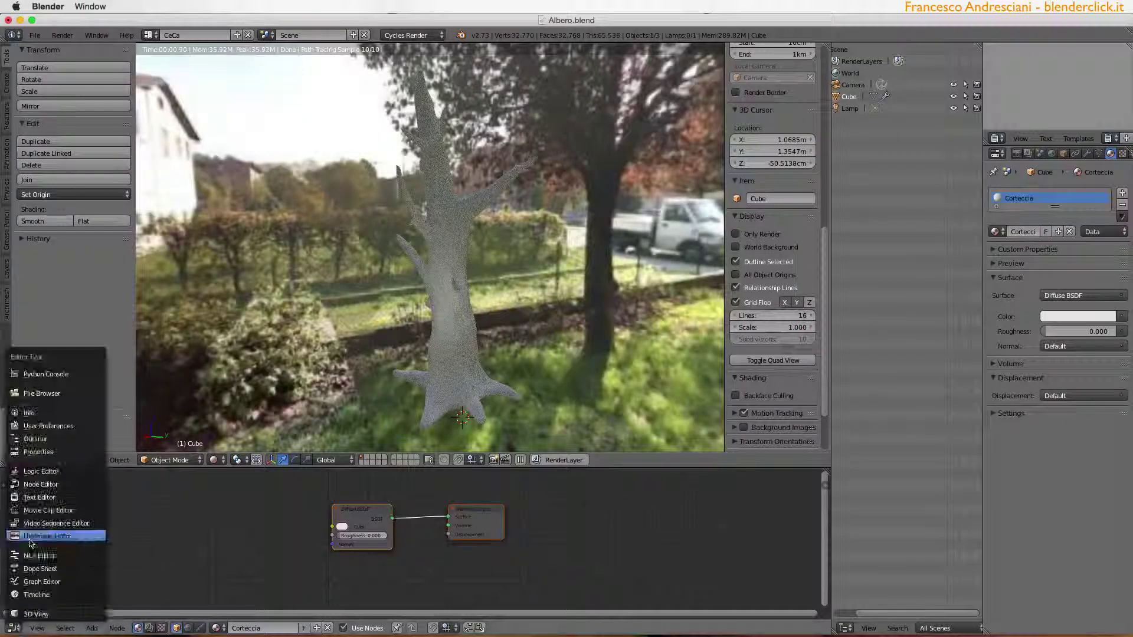
{"action": "left_click", "coordinate": [36, 558]}
{"action": "key", "text": "alt+n"}
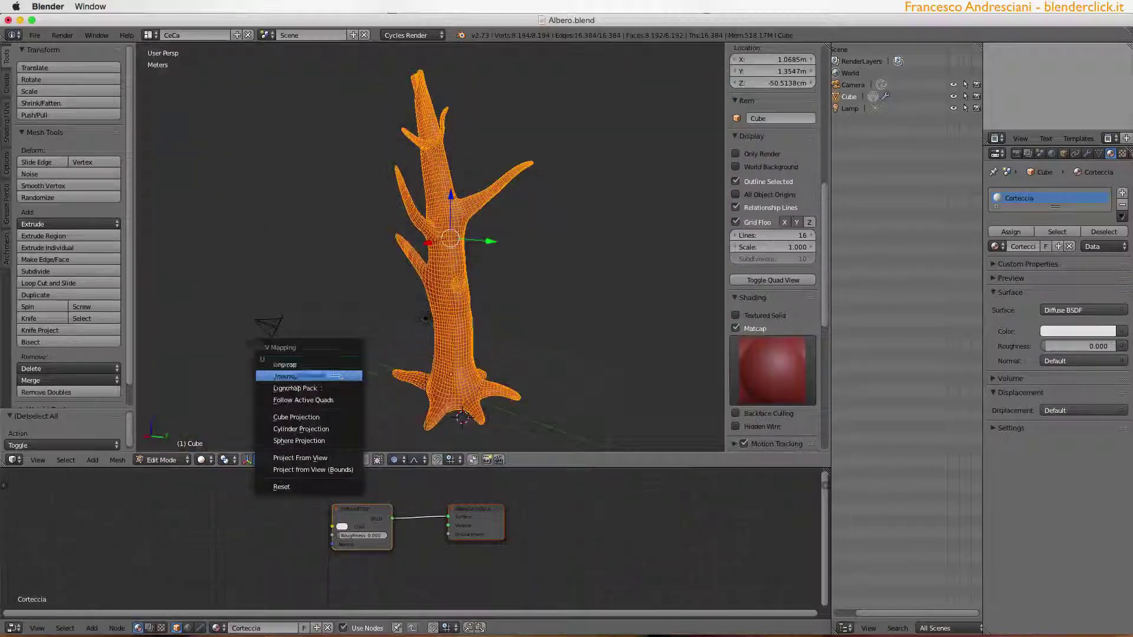
{"action": "left_click", "coordinate": [334, 375]}
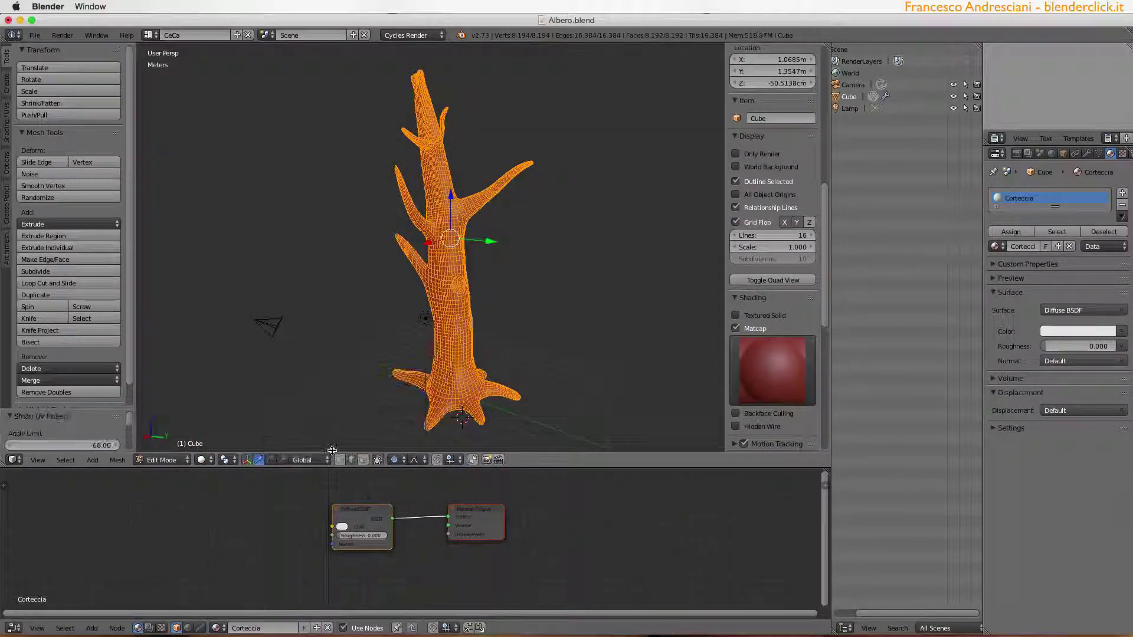
{"action": "scroll", "coordinate": [384, 358], "scroll_direction": "up", "scroll_amount": 2}
{"action": "scroll", "coordinate": [385, 358], "scroll_direction": "up", "scroll_amount": 3}
- Mark the edge loops at the trunk base and around the knot as UV seams
{"action": "key", "text": "a"}
{"action": "key", "text": "ctrl+e"}
{"action": "left_click", "coordinate": [385, 358]}
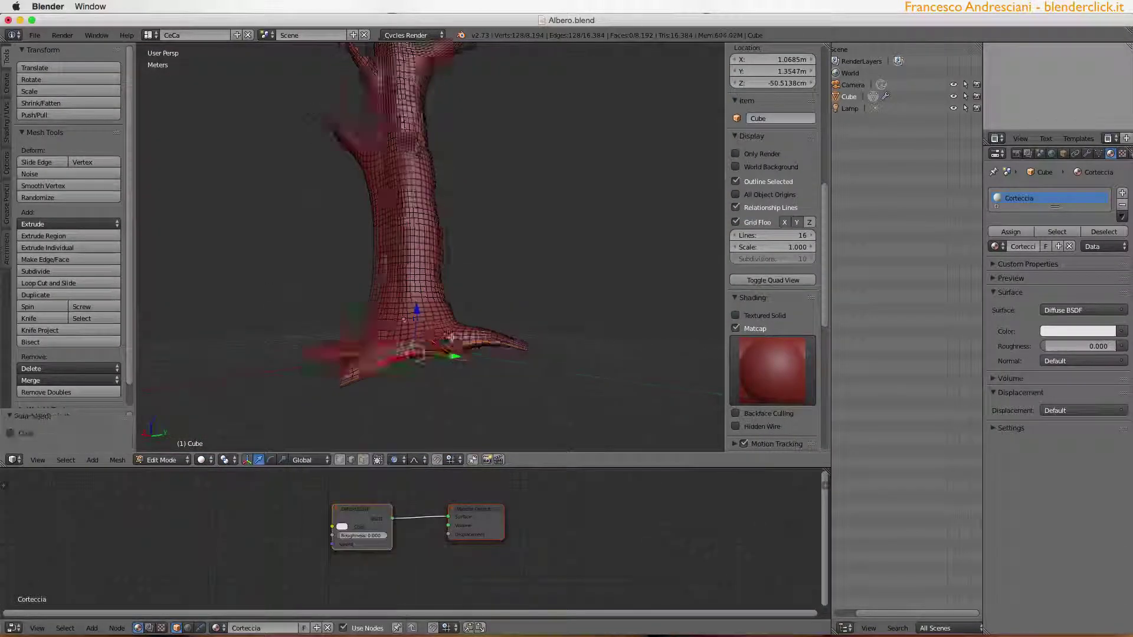
{"action": "middle_click_drag", "start_coordinate": [384, 358], "coordinate": [388, 124]}
{"action": "scroll", "coordinate": [410, 319], "scroll_direction": "down", "scroll_amount": 7}
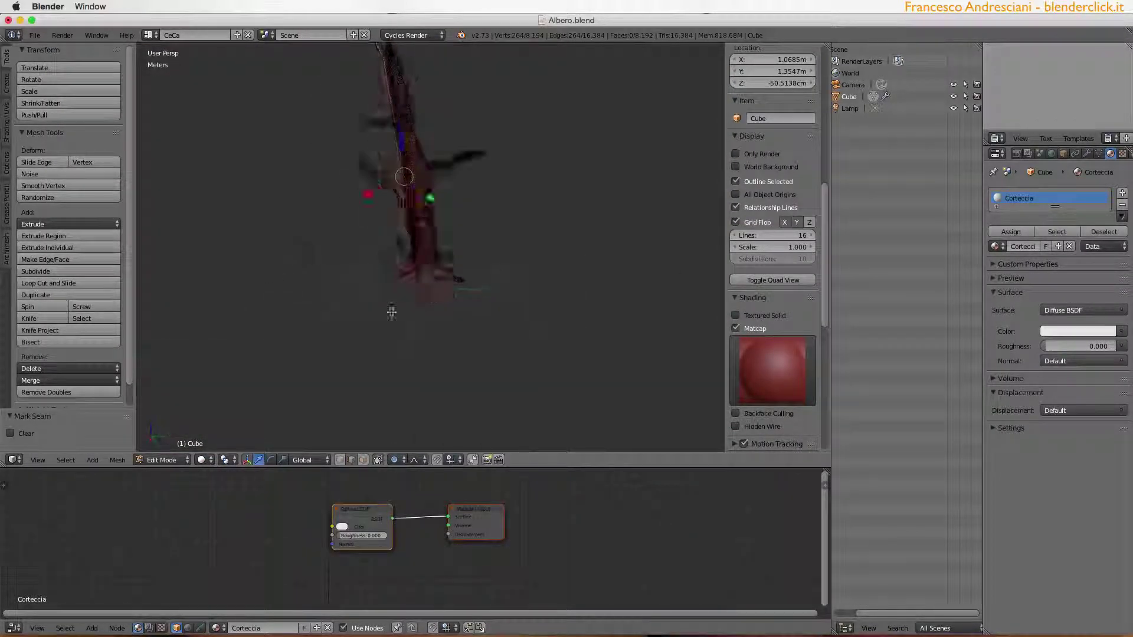
{"action": "scroll", "coordinate": [458, 345], "scroll_direction": "up", "scroll_amount": 5}
{"action": "scroll", "coordinate": [450, 307], "scroll_direction": "up", "scroll_amount": 4}
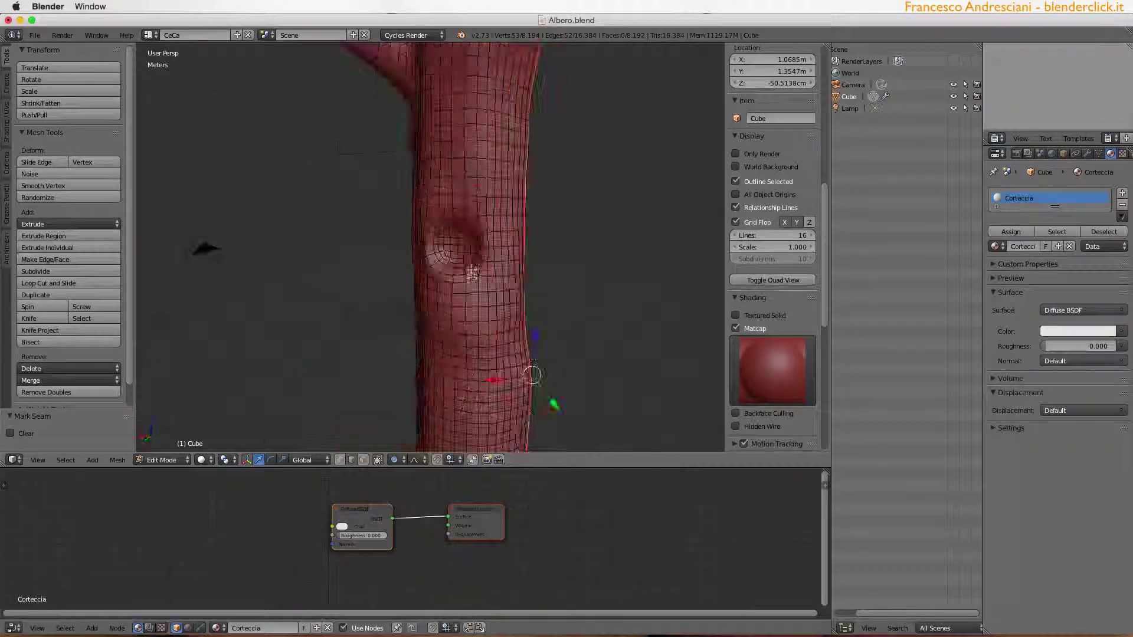
{"action": "right_click", "coordinate": [476, 271], "text": "alt"}
{"action": "key", "text": "ctrl+e"}
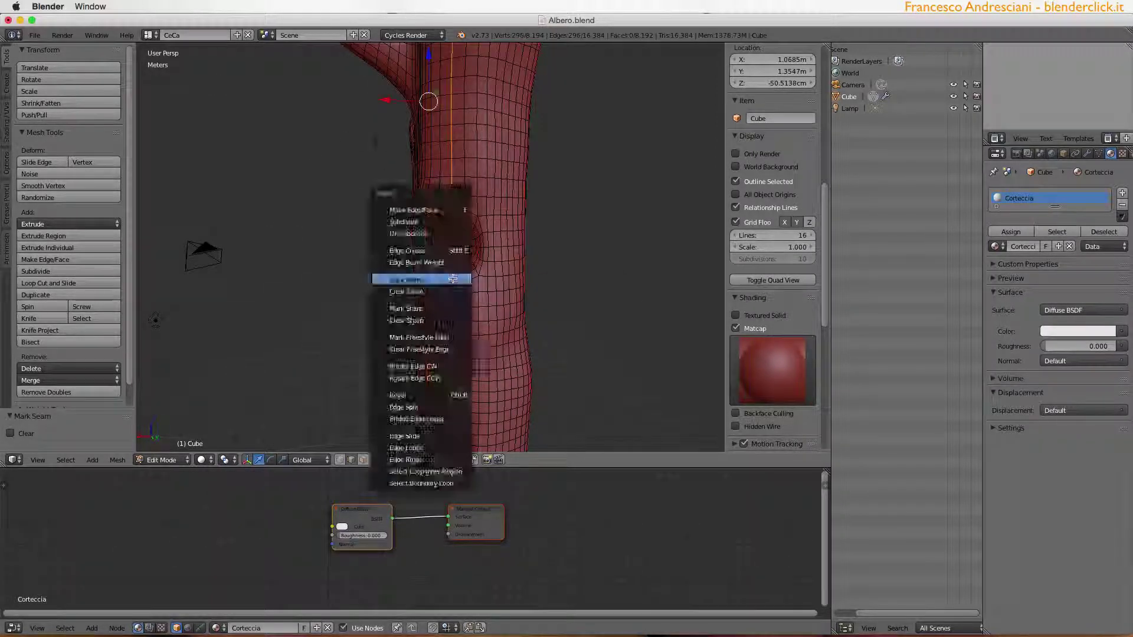
{"action": "left_click", "coordinate": [413, 275]}
- Unwrap the whole trunk into a UV layout and check it full size
{"action": "key", "text": "a"}
{"action": "key", "text": "u"}
{"action": "left_click", "coordinate": [51, 537]}
{"action": "key", "text": "ctrl+Up"}
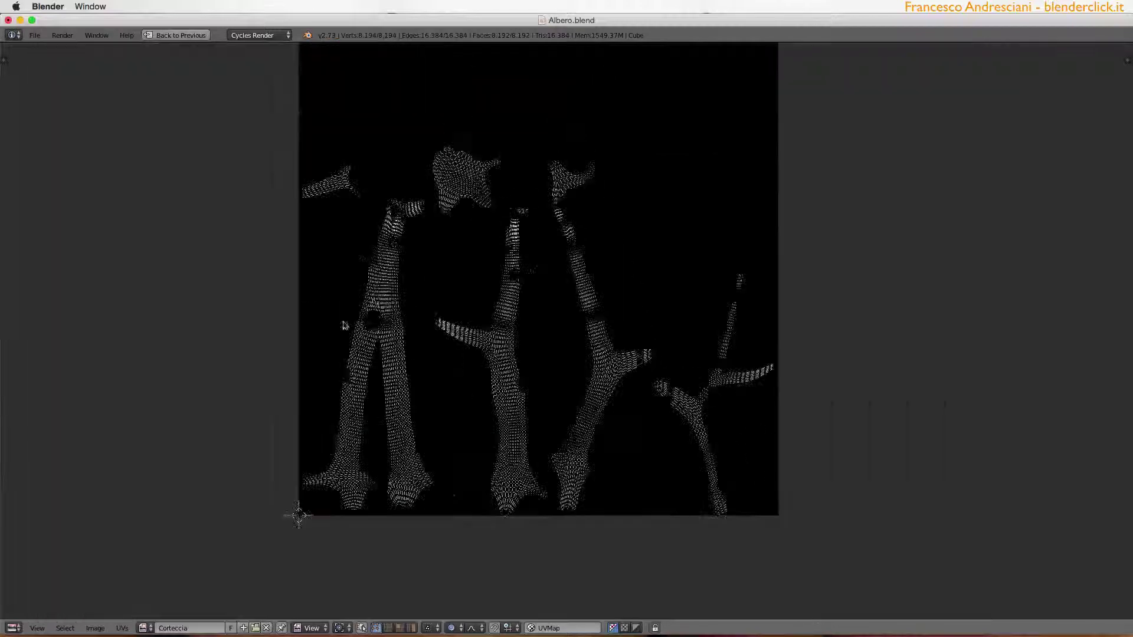
{"action": "key", "text": "ctrl+Up"}
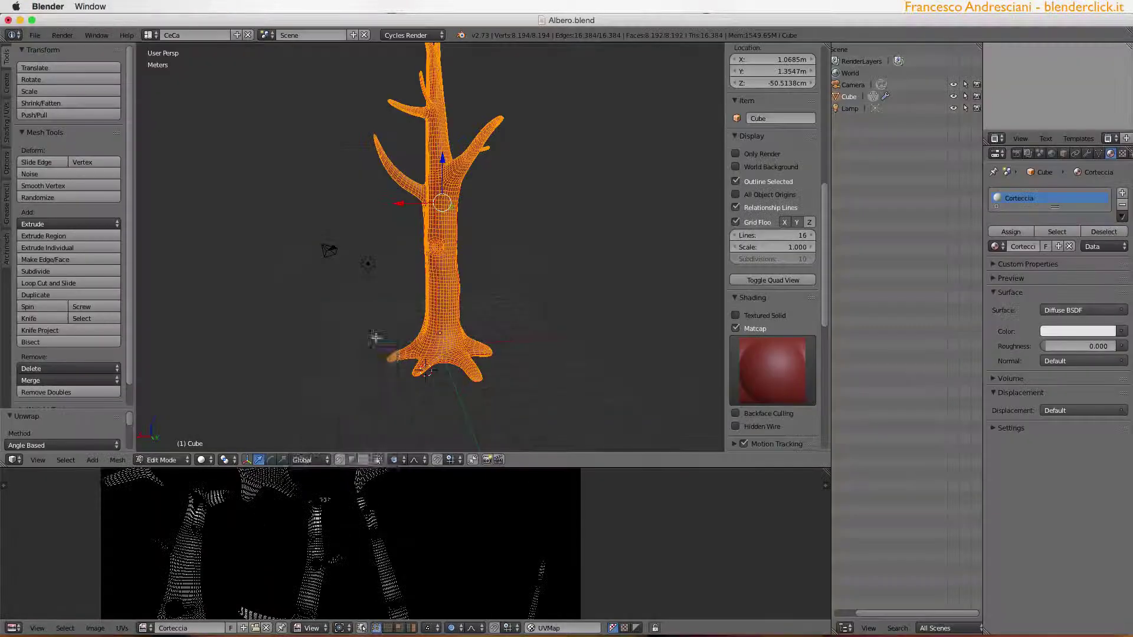
- Add an Image Texture node linked to the Diffuse colour of Corteccia
{"action": "key", "text": "shift+F3"}
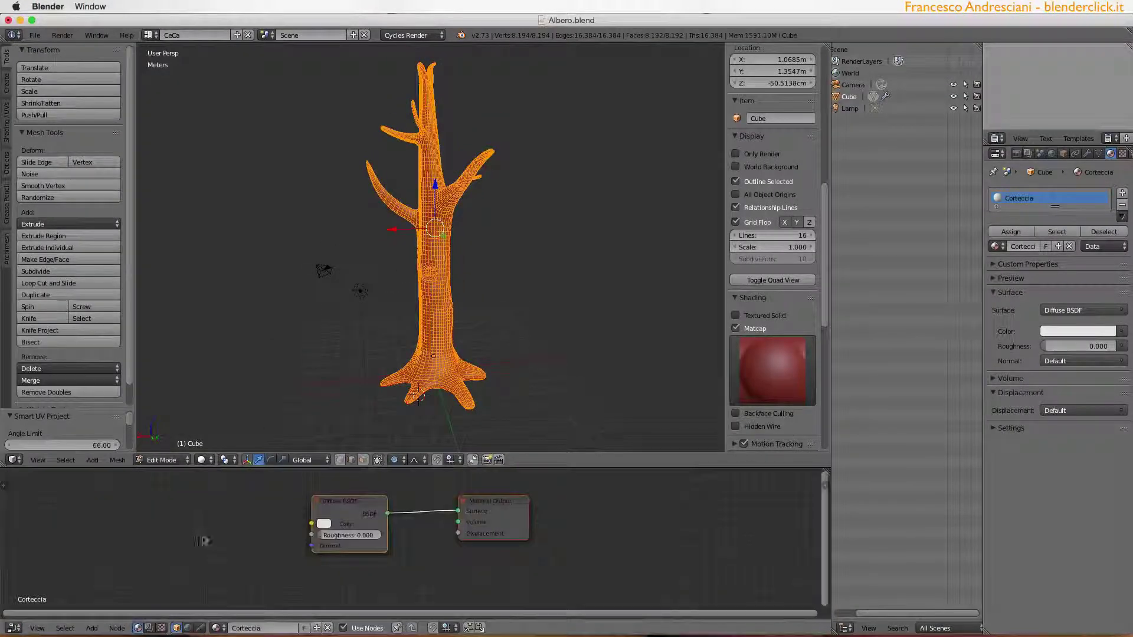
{"action": "key", "text": "shift+a"}
{"action": "left_click", "coordinate": [392, 523]}
{"action": "left_click_drag", "start_coordinate": [303, 500], "coordinate": [368, 522]}
- Switch the tree to Texture Paint mode and open the brush texture mapping options
{"action": "left_click", "coordinate": [161, 459]}
{"action": "left_click", "coordinate": [159, 389]}
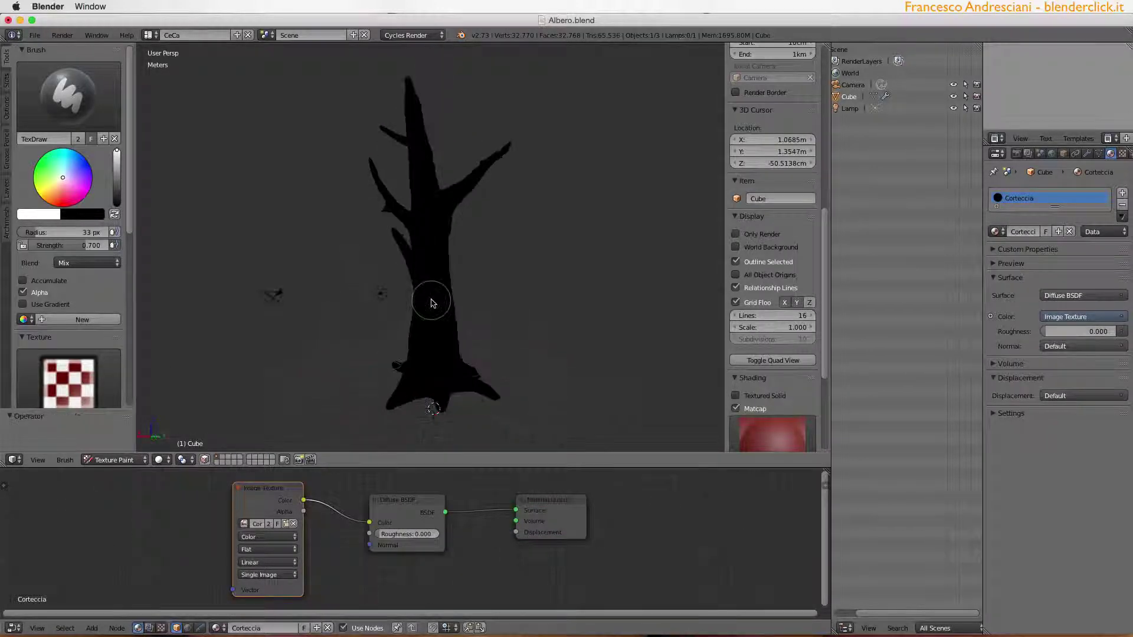
{"action": "scroll", "coordinate": [431, 304], "scroll_direction": "up", "scroll_amount": 5}
{"action": "left_click", "coordinate": [69, 377]}
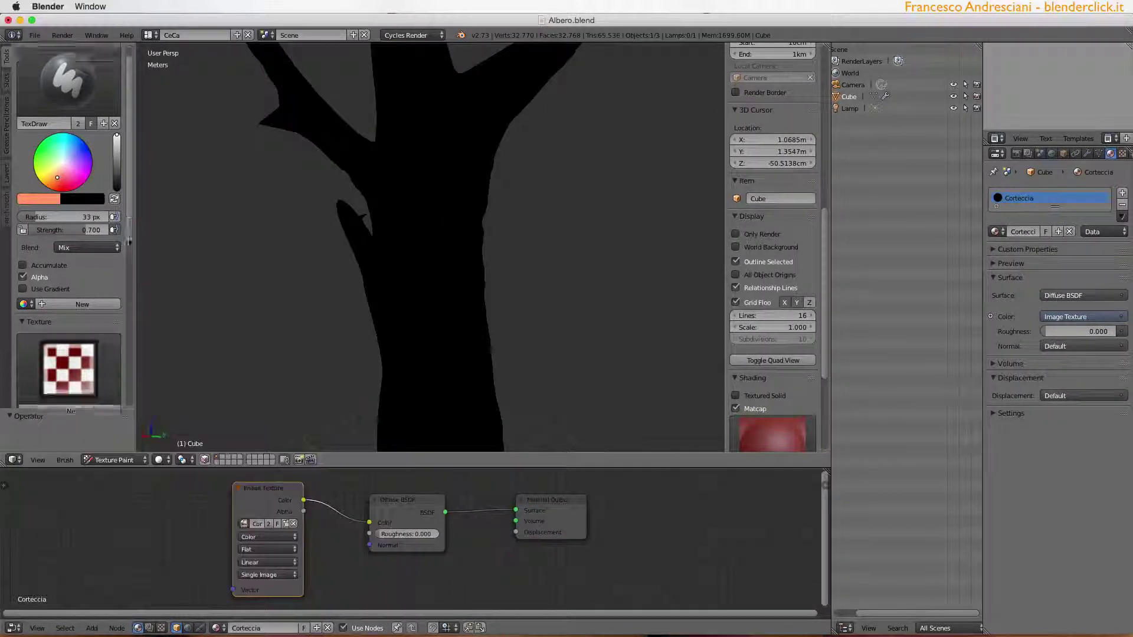
{"action": "scroll", "coordinate": [65, 265], "scroll_direction": "down", "scroll_amount": 8}
{"action": "left_click", "coordinate": [53, 224]}
- Show the image texture node settings and the UV layout in the lower area
{"action": "left_click", "coordinate": [1122, 154]}
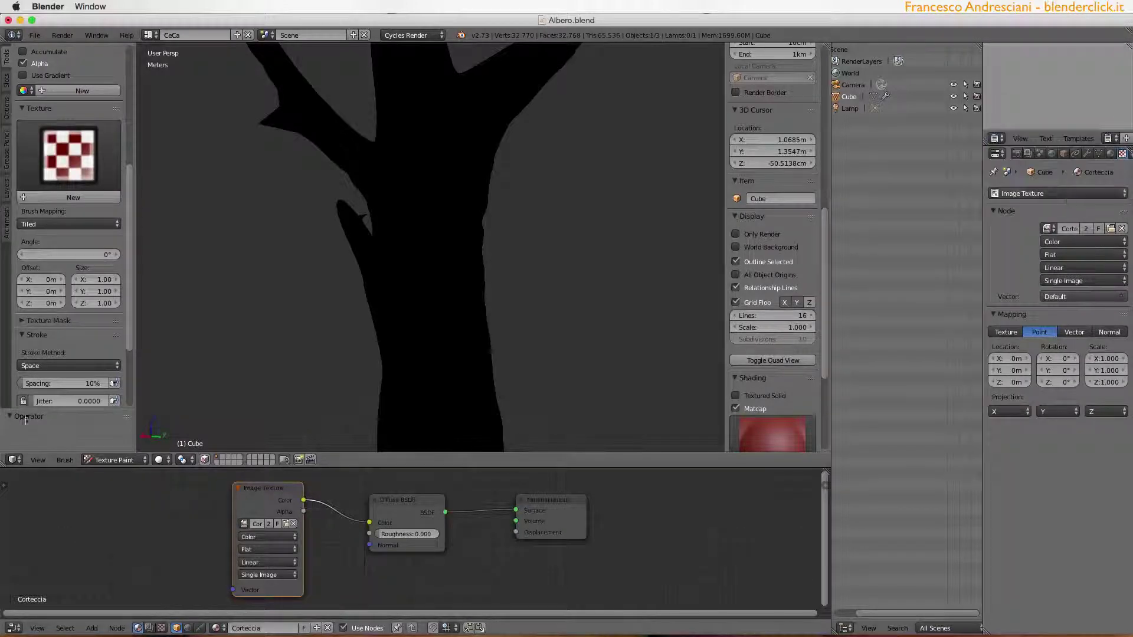
{"action": "left_click", "coordinate": [13, 627]}
{"action": "left_click", "coordinate": [41, 537]}
- Maximize the 3D view and paint brown and lighter-brown strokes on the trunk
{"action": "key", "text": "ctrl+Up"}
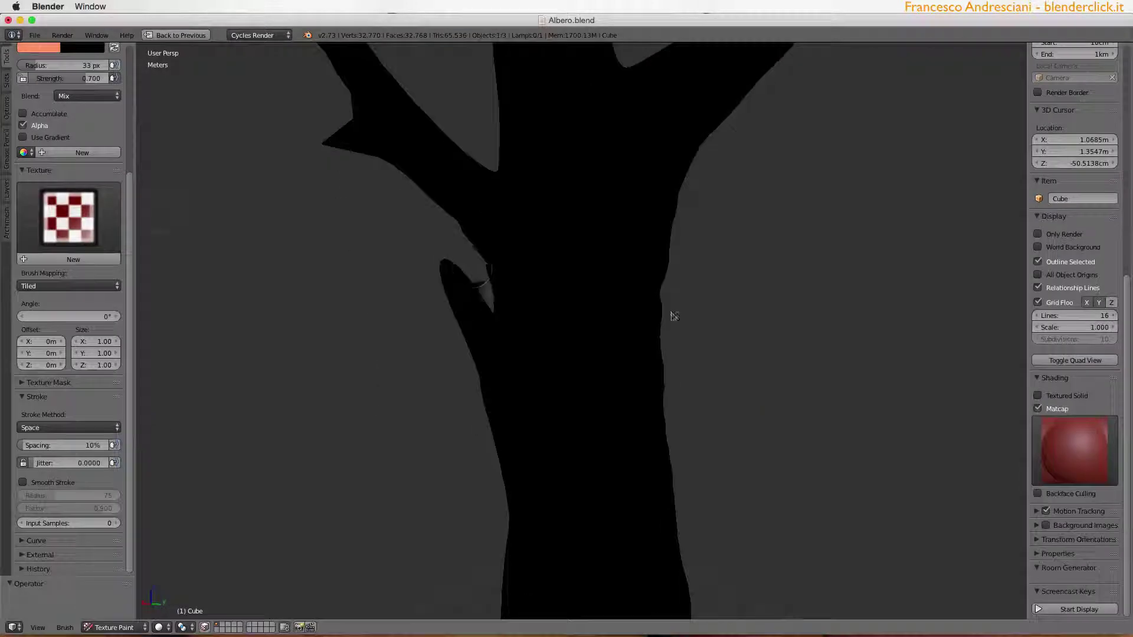
{"action": "mouse_move", "coordinate": [531, 307]}
{"action": "left_mouse_down"}
{"action": "mouse_move", "coordinate": [574, 435]}
{"action": "mouse_move", "coordinate": [493, 241]}
{"action": "mouse_move", "coordinate": [581, 392]}
{"action": "left_mouse_up"}
{"action": "middle_click_drag", "start_coordinate": [581, 392], "coordinate": [519, 316]}
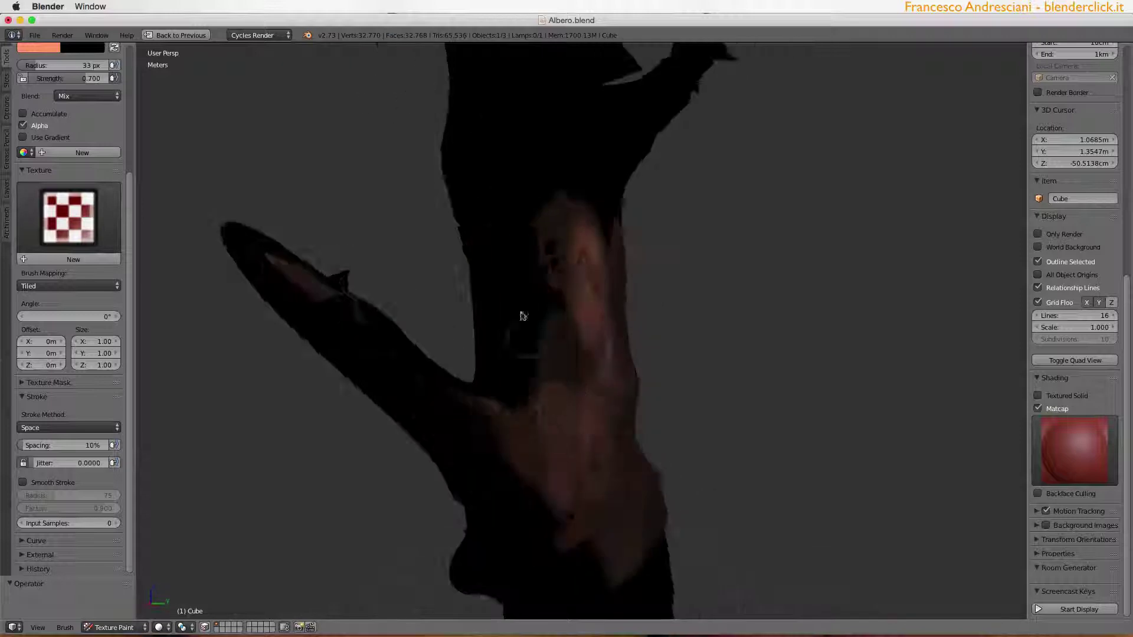
{"action": "mouse_move", "coordinate": [518, 316]}
{"action": "left_mouse_down"}
{"action": "mouse_move", "coordinate": [549, 286]}
{"action": "mouse_move", "coordinate": [652, 430]}
{"action": "left_mouse_up"}
{"action": "scroll", "coordinate": [652, 430], "scroll_direction": "up", "scroll_amount": 3}
{"action": "left_click_drag", "start_coordinate": [590, 501], "coordinate": [624, 331]}
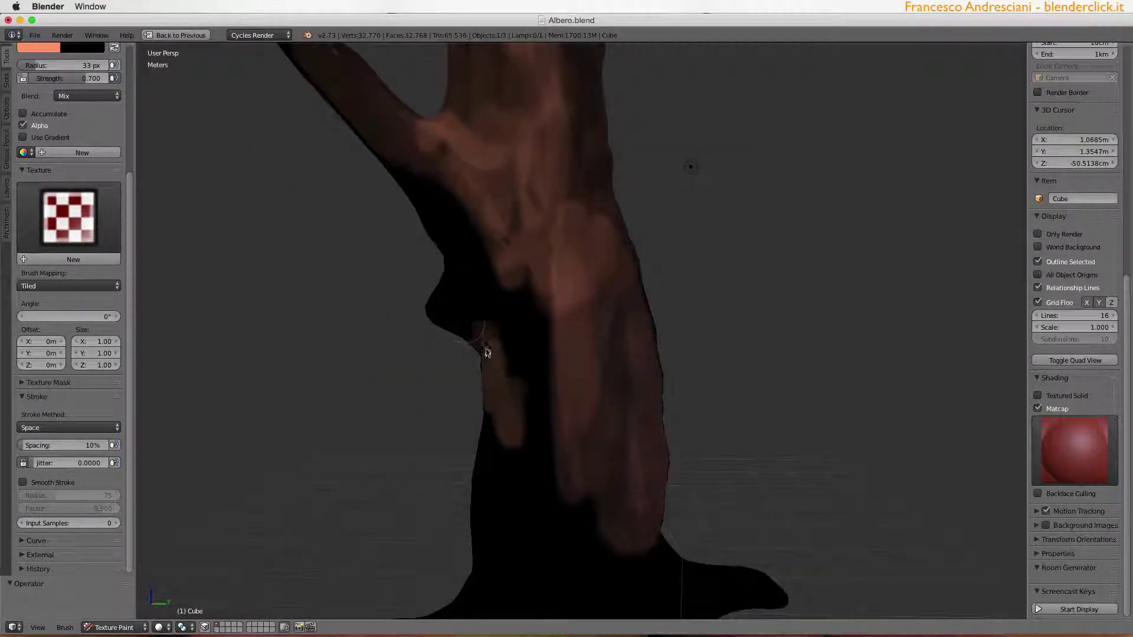
{"action": "left_click_drag", "start_coordinate": [487, 353], "coordinate": [519, 448]}
{"action": "middle_click_drag", "start_coordinate": [519, 449], "coordinate": [566, 354]}
{"action": "left_click_drag", "start_coordinate": [566, 354], "coordinate": [590, 472]}
- Paint more brown over the trunk's back and front sides
{"action": "scroll", "coordinate": [581, 373], "scroll_direction": "up", "scroll_amount": 2}
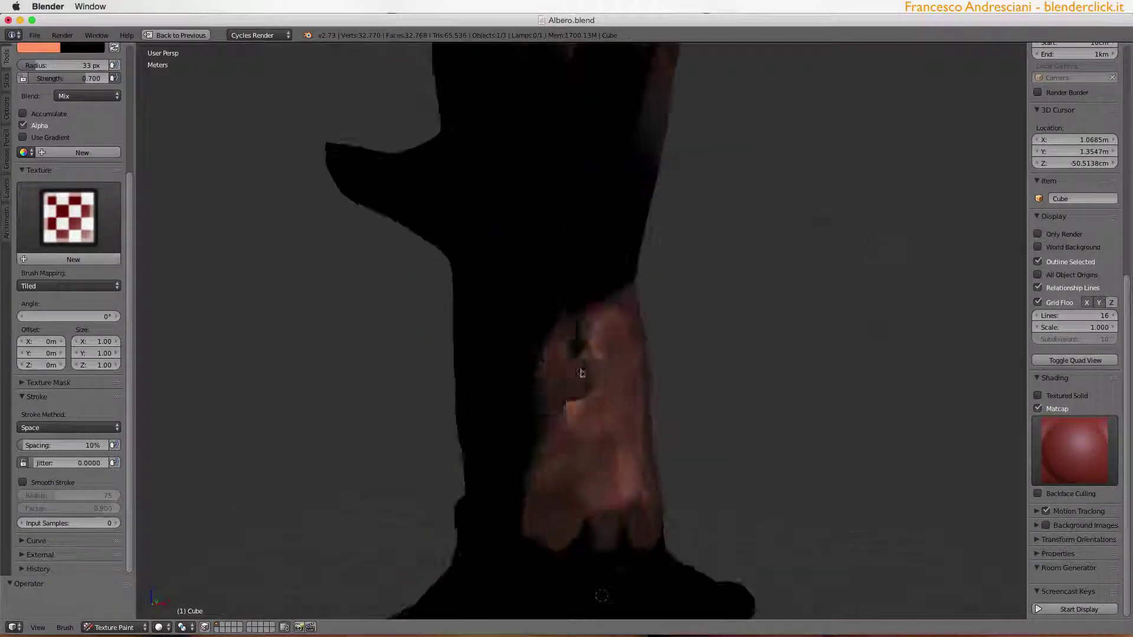
{"action": "middle_click_drag", "start_coordinate": [581, 373], "coordinate": [620, 496]}
{"action": "scroll", "coordinate": [599, 325], "scroll_direction": "down", "scroll_amount": 2}
{"action": "left_click_drag", "start_coordinate": [721, 570], "coordinate": [590, 354]}
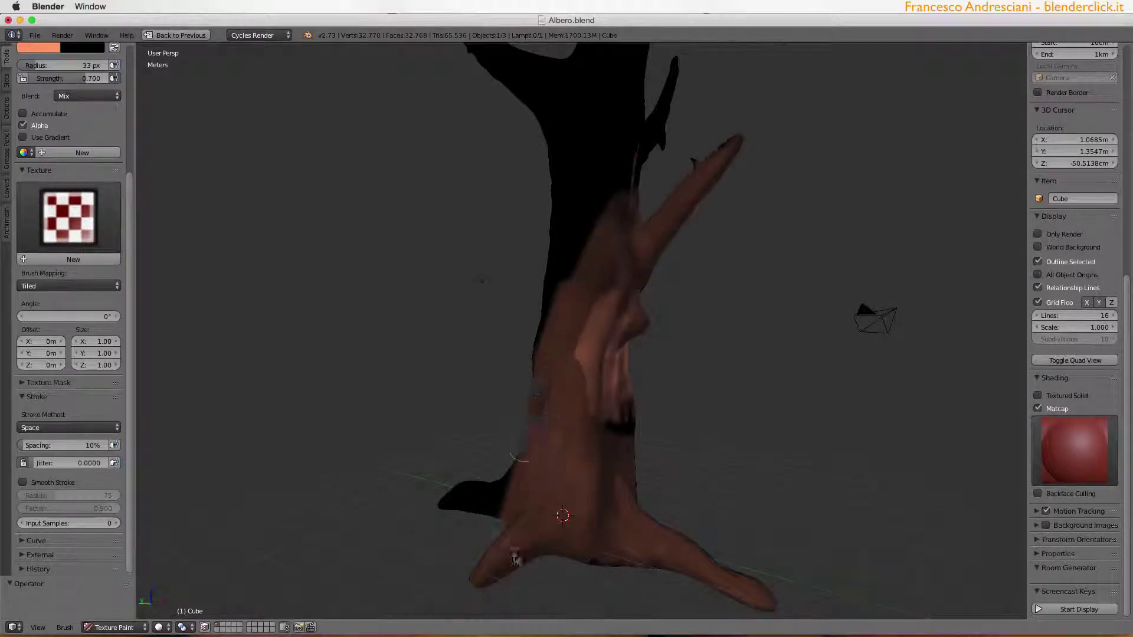
{"action": "middle_click_drag", "start_coordinate": [590, 354], "coordinate": [566, 425]}
{"action": "left_click_drag", "start_coordinate": [566, 424], "coordinate": [571, 448]}
{"action": "mouse_move", "coordinate": [535, 498]}
{"action": "middle_mouse_down"}
{"action": "mouse_move", "coordinate": [636, 391]}
{"action": "mouse_move", "coordinate": [571, 306]}
{"action": "middle_mouse_up"}
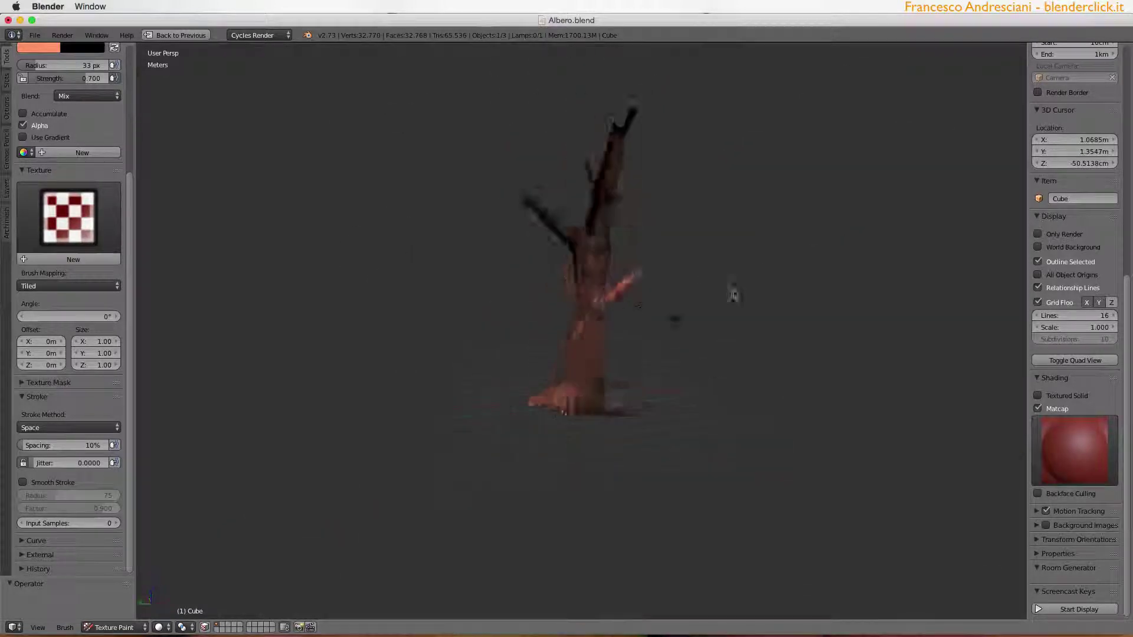
- Sample olive-green and brown brush colours from the model while orbiting the trunk
{"action": "scroll", "coordinate": [61, 167], "scroll_direction": "up", "scroll_amount": 5}
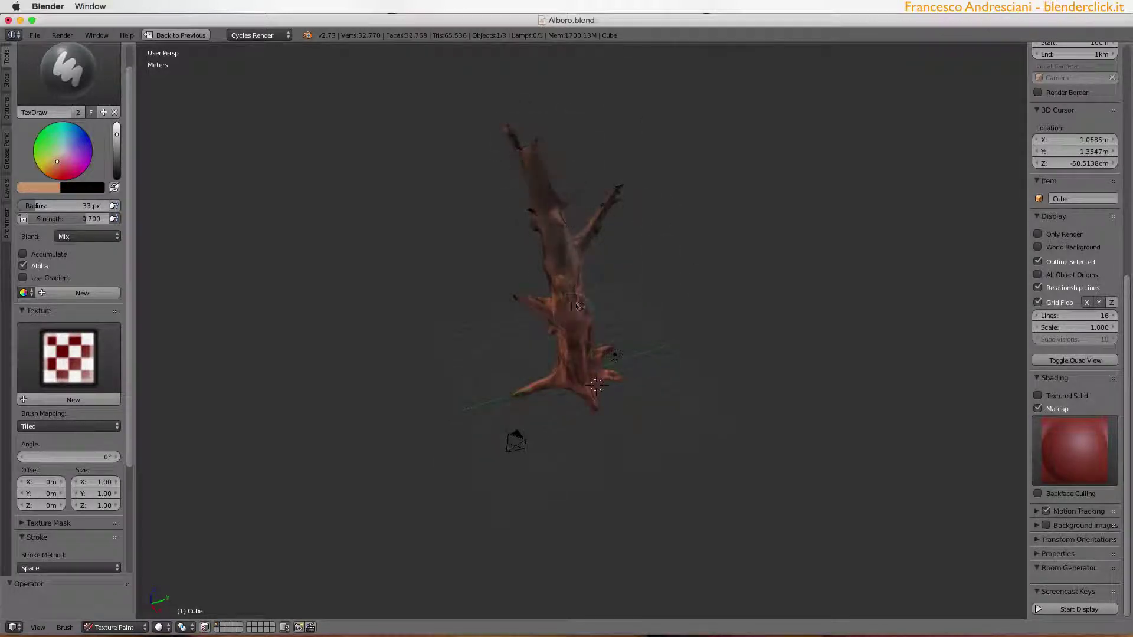
{"action": "scroll", "coordinate": [578, 140], "scroll_direction": "up", "scroll_amount": 10}
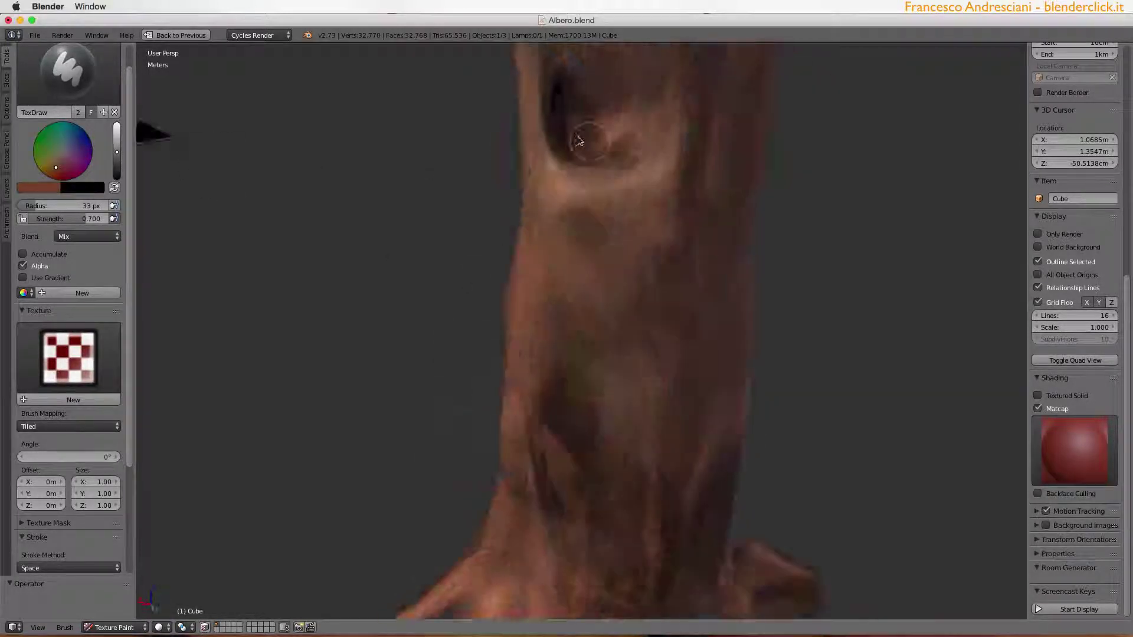
{"action": "middle_click_drag", "start_coordinate": [584, 248], "coordinate": [627, 268]}
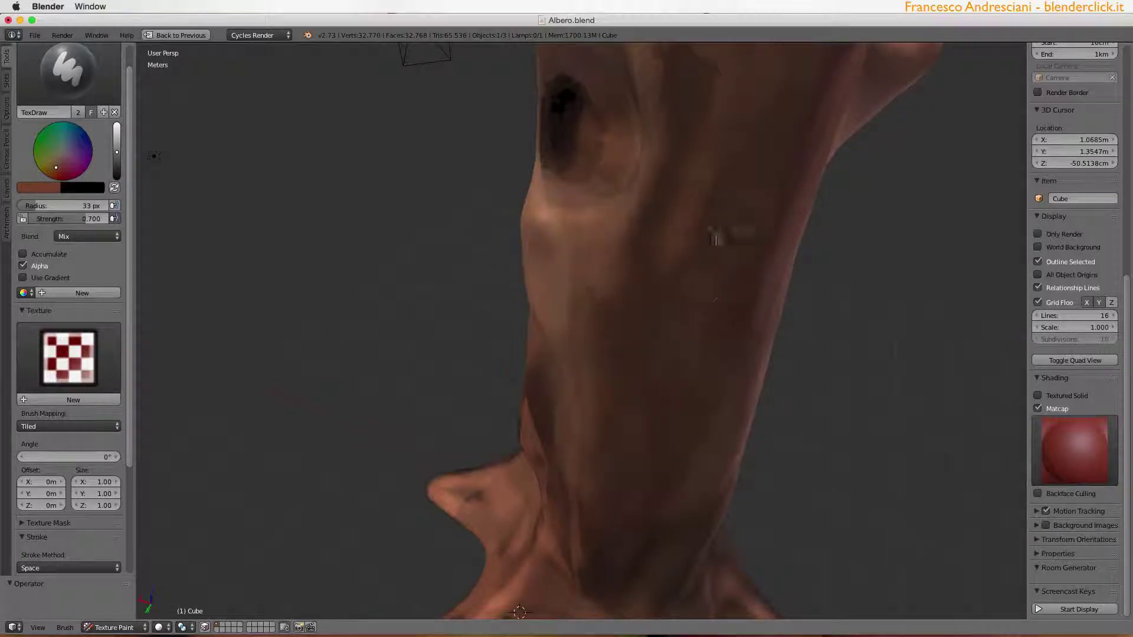
{"action": "mouse_move", "coordinate": [715, 239]}
{"action": "middle_mouse_down"}
{"action": "mouse_move", "coordinate": [746, 336]}
{"action": "mouse_move", "coordinate": [682, 417]}
{"action": "mouse_move", "coordinate": [599, 238]}
{"action": "mouse_move", "coordinate": [527, 236]}
{"action": "mouse_move", "coordinate": [533, 356]}
{"action": "mouse_move", "coordinate": [513, 235]}
{"action": "mouse_move", "coordinate": [571, 321]}
{"action": "middle_mouse_up"}
{"action": "key", "text": "s"}
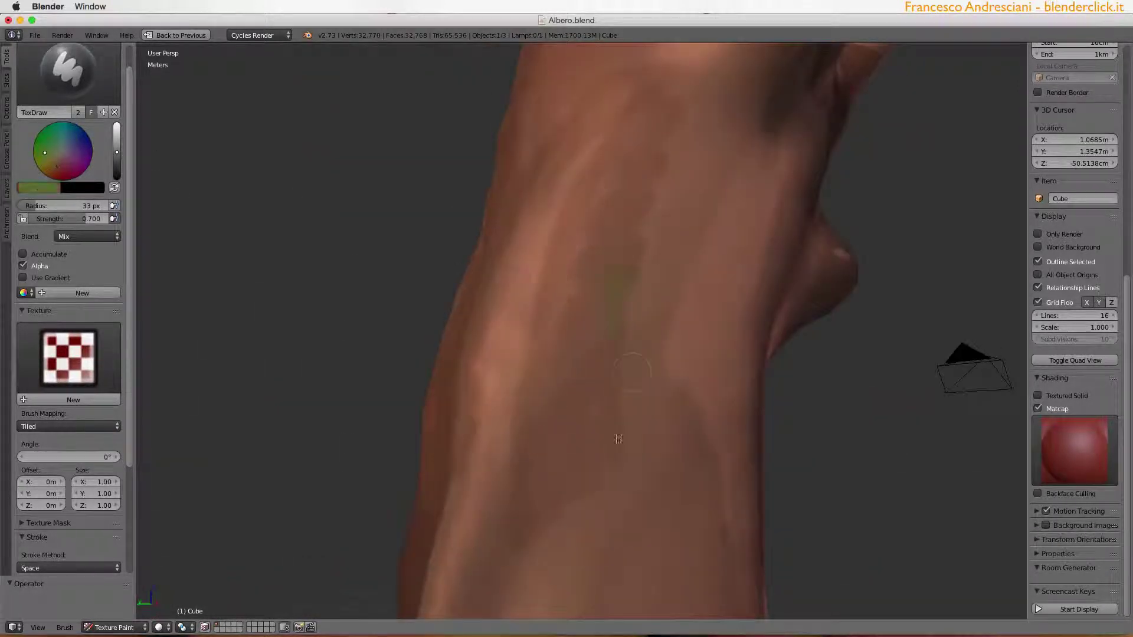
{"action": "scroll", "coordinate": [671, 260], "scroll_direction": "down", "scroll_amount": 4}
{"action": "scroll", "coordinate": [671, 259], "scroll_direction": "down", "scroll_amount": 3}
{"action": "mouse_move", "coordinate": [671, 260]}
{"action": "middle_mouse_down"}
{"action": "mouse_move", "coordinate": [690, 351]}
{"action": "mouse_move", "coordinate": [618, 423]}
{"action": "mouse_move", "coordinate": [678, 329]}
{"action": "mouse_move", "coordinate": [619, 524]}
{"action": "middle_mouse_up"}
{"action": "key", "text": "s"}
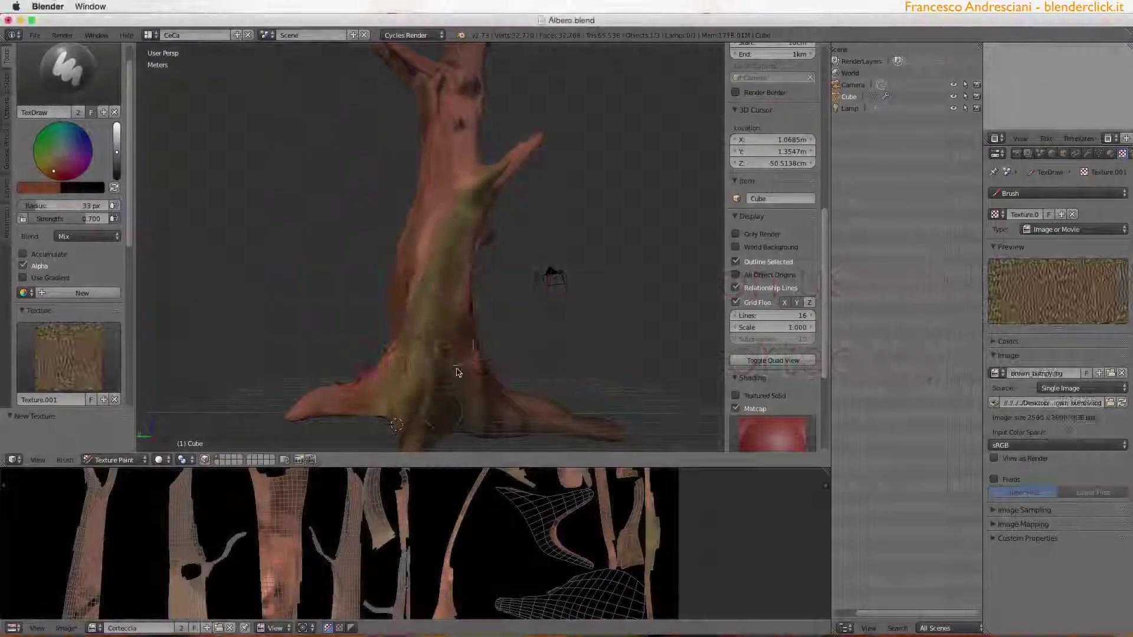
- Orbit around the trunk and branches to check the brown_bumpy.jpg bark coverage
{"action": "mouse_move", "coordinate": [429, 269]}
{"action": "middle_mouse_down"}
{"action": "mouse_move", "coordinate": [412, 278]}
{"action": "mouse_move", "coordinate": [420, 260]}
{"action": "mouse_move", "coordinate": [466, 250]}
{"action": "middle_mouse_up"}
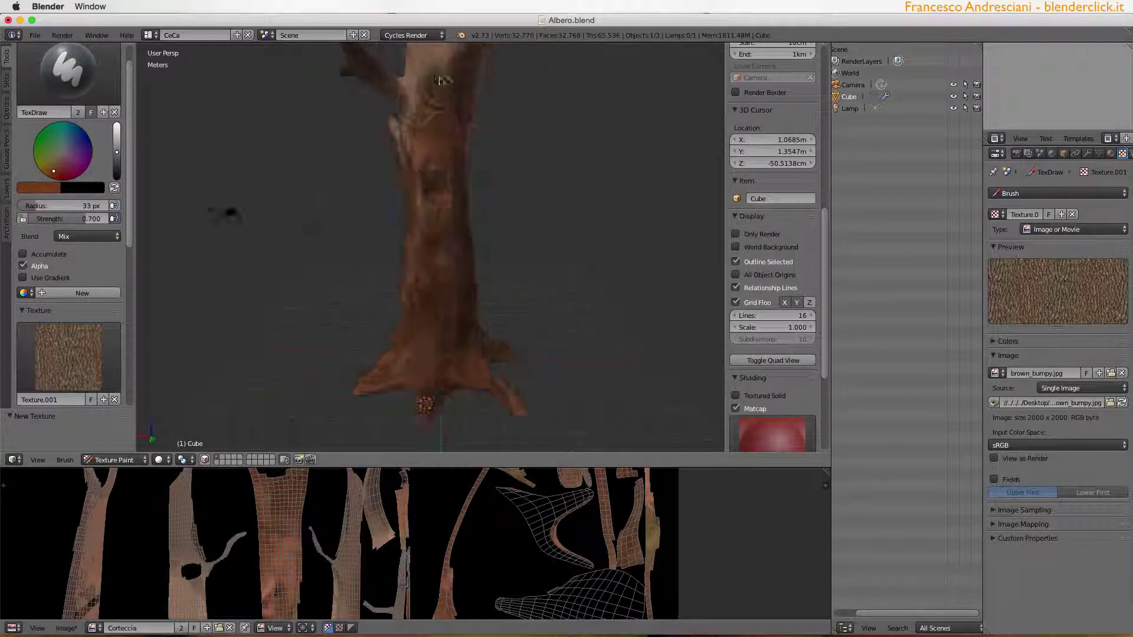
{"action": "mouse_move", "coordinate": [450, 166]}
{"action": "middle_mouse_down"}
{"action": "mouse_move", "coordinate": [195, 288]}
{"action": "mouse_move", "coordinate": [336, 345]}
{"action": "middle_mouse_up"}
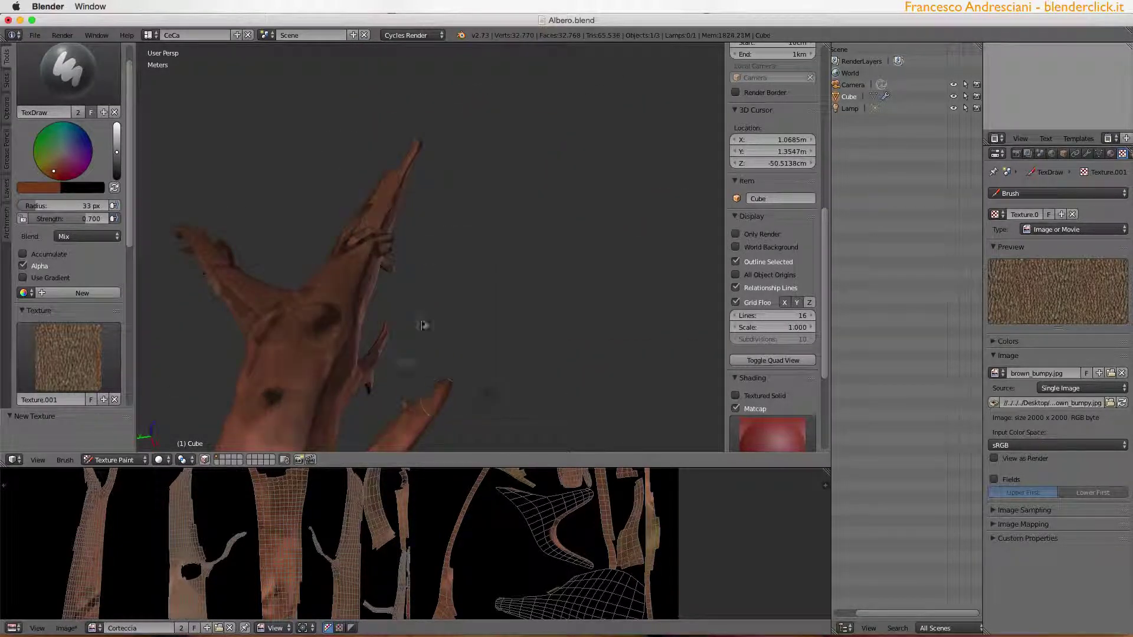
{"action": "mouse_move", "coordinate": [423, 325]}
{"action": "middle_mouse_down"}
{"action": "mouse_move", "coordinate": [430, 232]}
{"action": "mouse_move", "coordinate": [576, 217]}
{"action": "mouse_move", "coordinate": [505, 233]}
{"action": "mouse_move", "coordinate": [392, 221]}
{"action": "middle_mouse_up"}
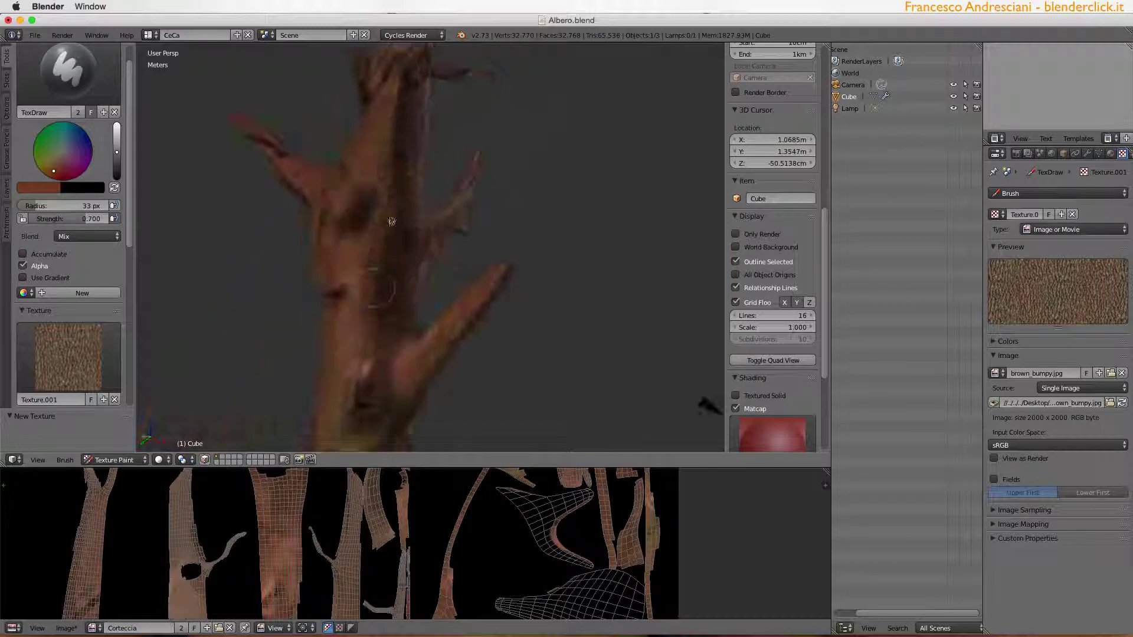
{"action": "mouse_move", "coordinate": [362, 364]}
{"action": "middle_mouse_down"}
{"action": "mouse_move", "coordinate": [614, 295]}
{"action": "mouse_move", "coordinate": [485, 286]}
{"action": "mouse_move", "coordinate": [488, 335]}
{"action": "mouse_move", "coordinate": [423, 232]}
{"action": "mouse_move", "coordinate": [411, 164]}
{"action": "middle_mouse_up"}
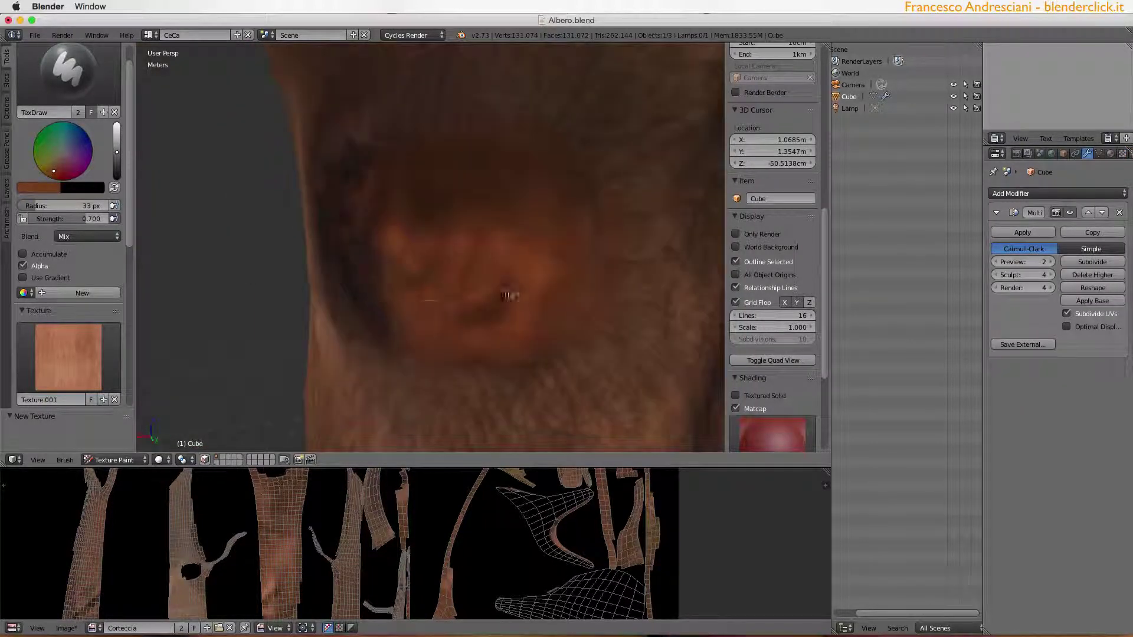
- Orbit and zoom in close on the hollow in the trunk
{"action": "middle_click_drag", "start_coordinate": [465, 345], "coordinate": [466, 318]}
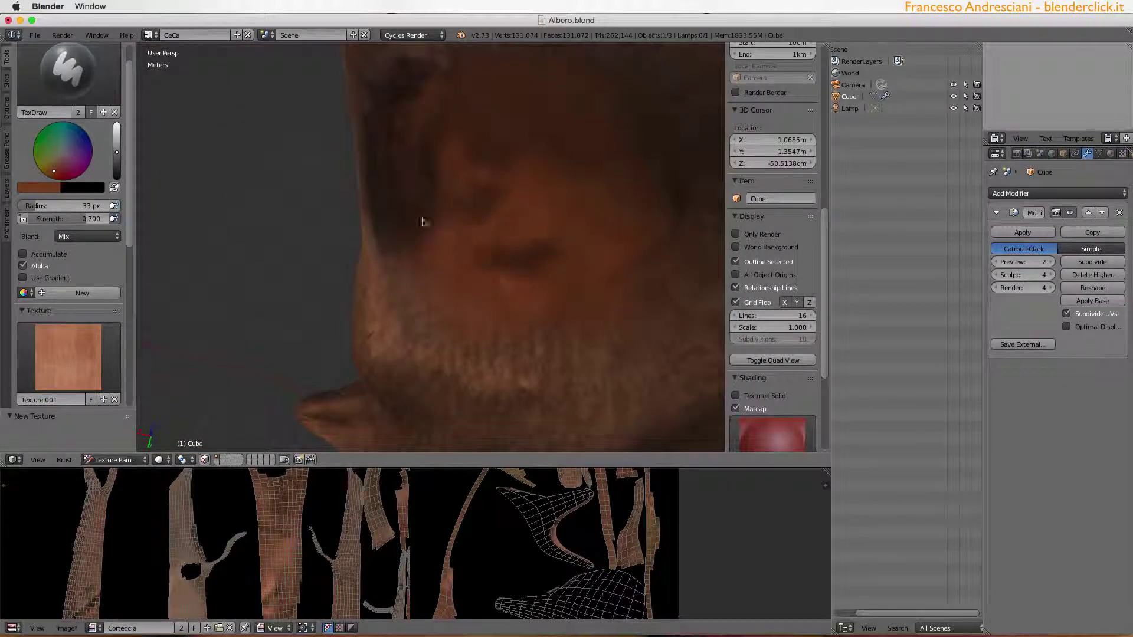
{"action": "mouse_move", "coordinate": [423, 222]}
{"action": "middle_mouse_down"}
{"action": "mouse_move", "coordinate": [458, 139]}
{"action": "mouse_move", "coordinate": [24, 232]}
{"action": "middle_mouse_up"}
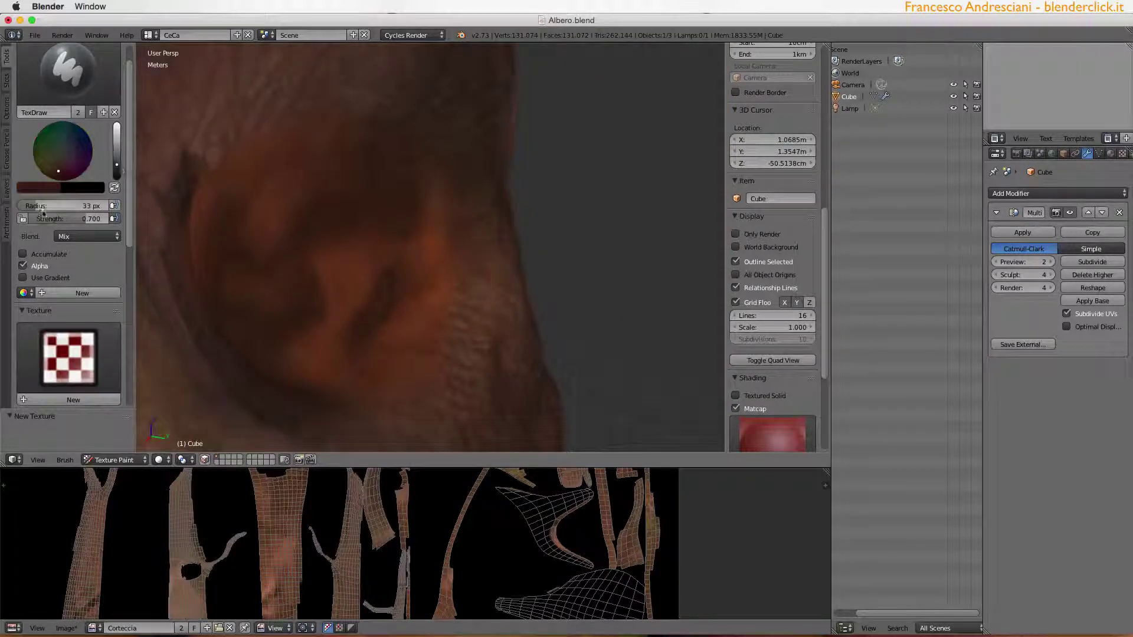
{"action": "mouse_move", "coordinate": [466, 222]}
{"action": "middle_mouse_down"}
{"action": "mouse_move", "coordinate": [410, 386]}
{"action": "mouse_move", "coordinate": [335, 214]}
{"action": "middle_mouse_up"}
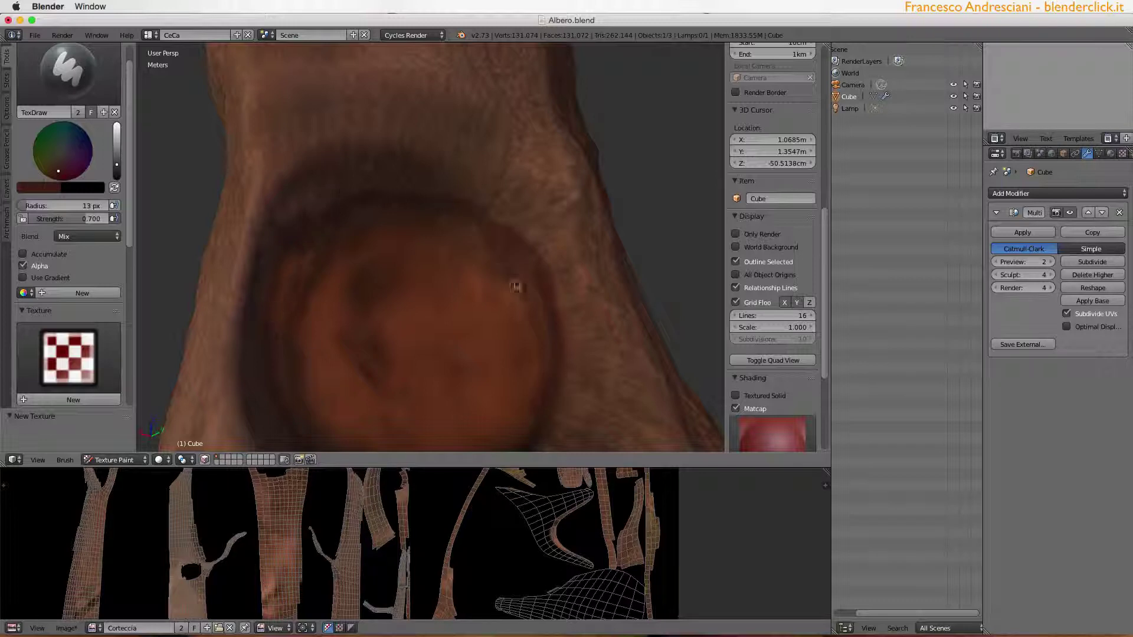
{"action": "middle_click_drag", "start_coordinate": [515, 287], "coordinate": [419, 325]}
{"action": "middle_click_drag", "start_coordinate": [572, 207], "coordinate": [493, 232]}
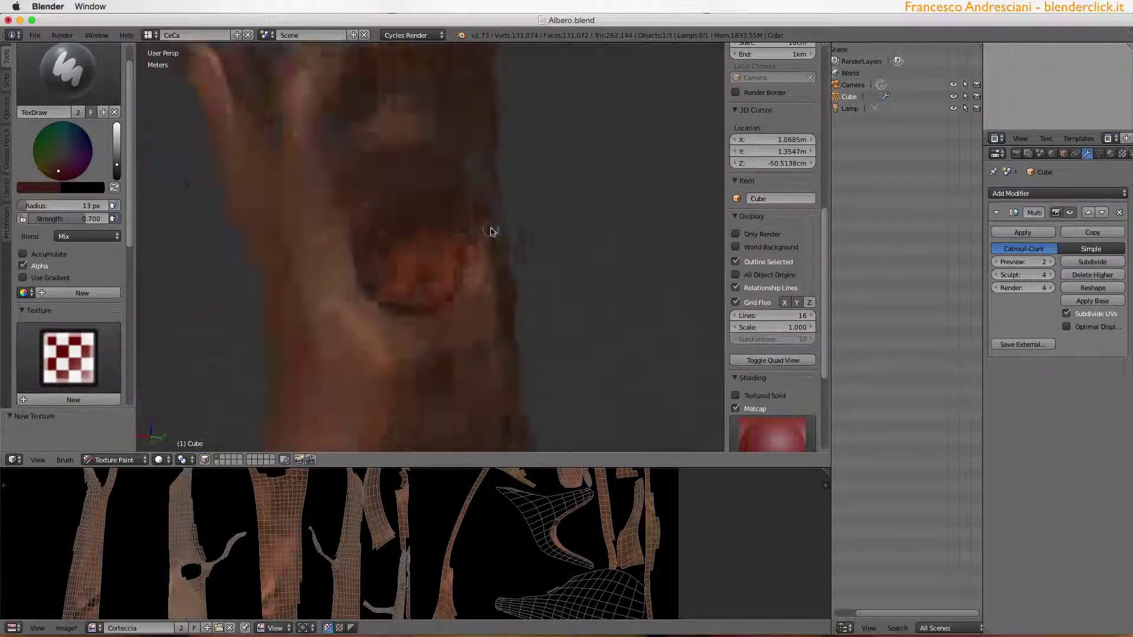
- Set the brush to Lighten blending with a light grey colour
{"action": "left_click", "coordinate": [63, 151]}
{"action": "left_click_drag", "start_coordinate": [117, 165], "coordinate": [117, 131]}
{"action": "left_click", "coordinate": [87, 236]}
{"action": "left_click", "coordinate": [90, 179]}
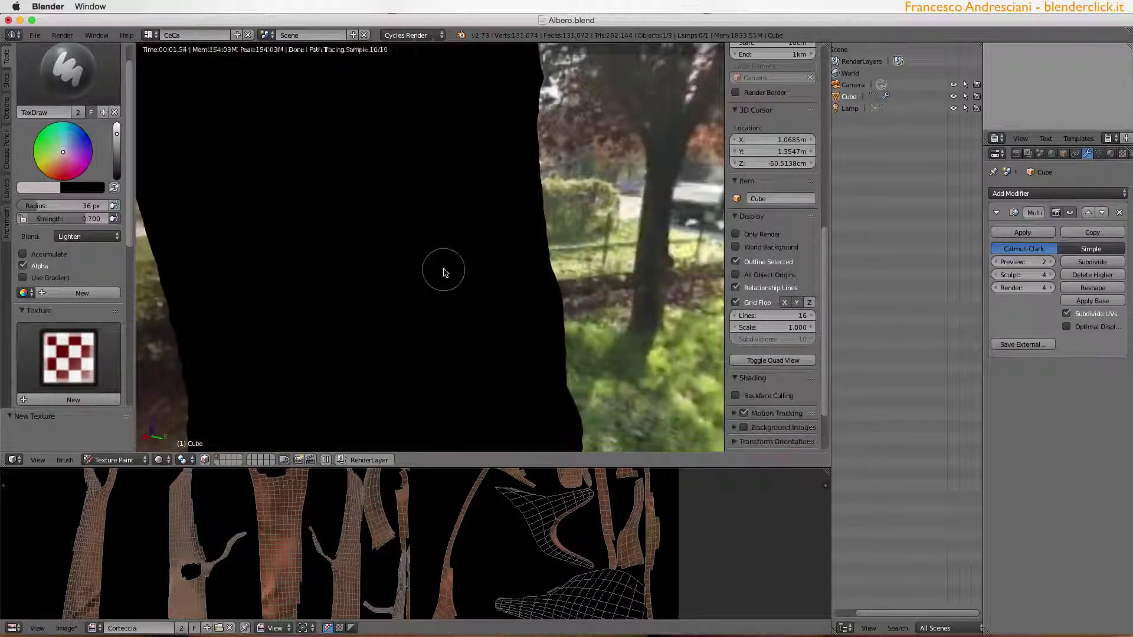
- Set the brush texture to Texture.001 with Multiply blending
{"action": "scroll", "coordinate": [531, 195], "scroll_direction": "down", "scroll_amount": 5}
{"action": "scroll", "coordinate": [431, 341], "scroll_direction": "up", "scroll_amount": 3}
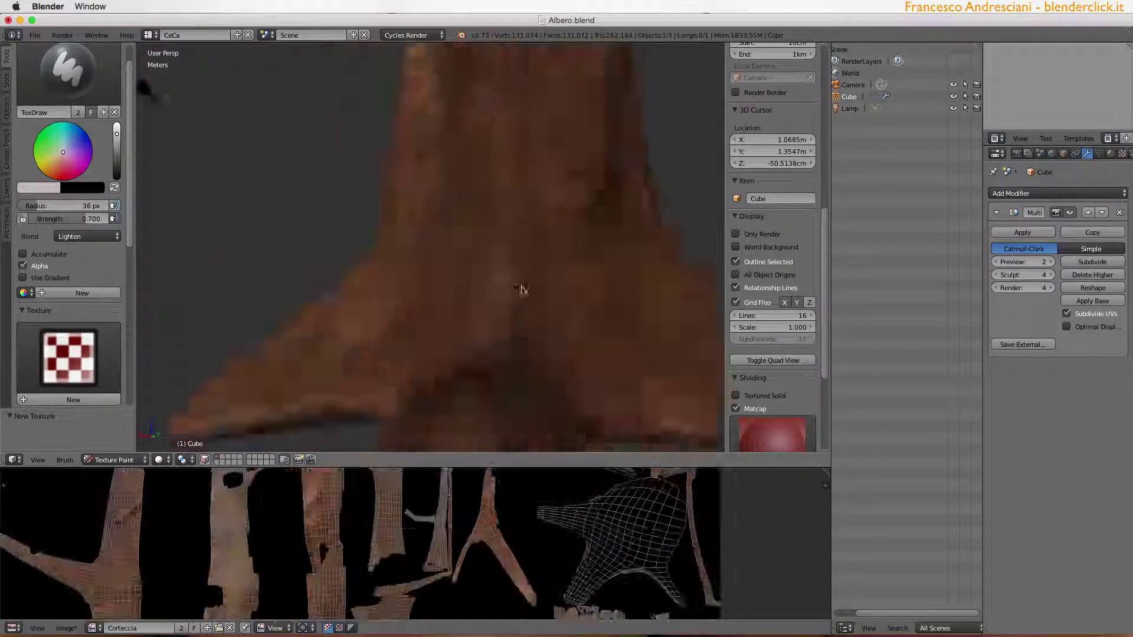
{"action": "middle_click_drag", "start_coordinate": [518, 286], "coordinate": [455, 305]}
{"action": "left_click", "coordinate": [68, 357]}
{"action": "left_click", "coordinate": [157, 417]}
{"action": "left_click", "coordinate": [72, 237]}
{"action": "left_click", "coordinate": [70, 184]}
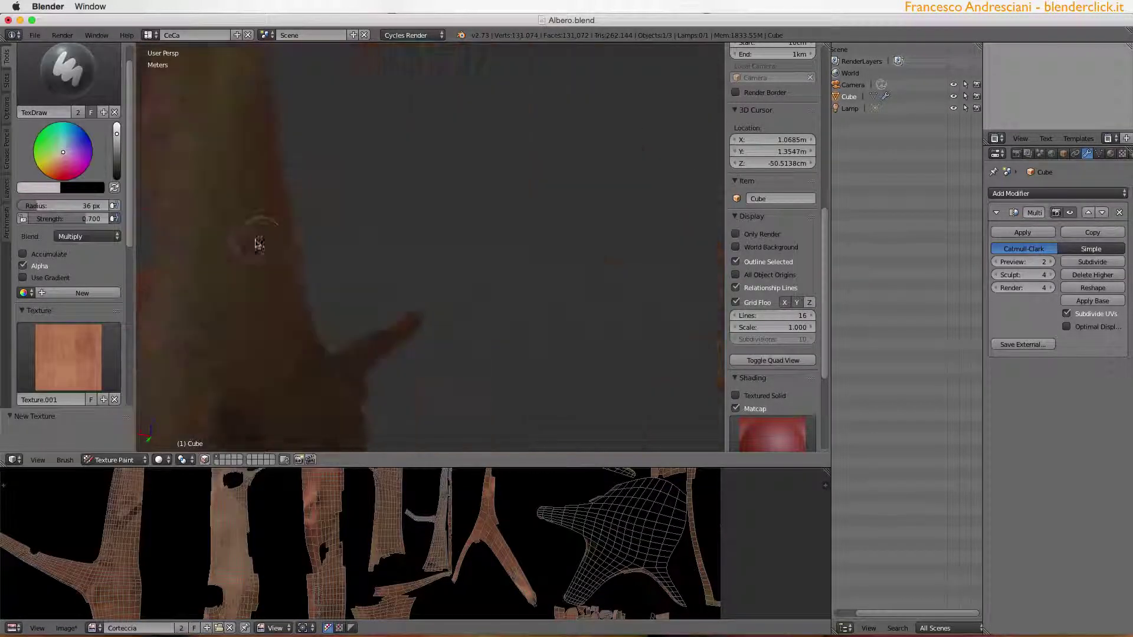
- Orbit around the rendered bark trunk, then return to solid shading
{"action": "scroll", "coordinate": [330, 223], "scroll_direction": "down", "scroll_amount": 3}
{"action": "middle_click_drag", "start_coordinate": [331, 222], "coordinate": [380, 194]}
{"action": "scroll", "coordinate": [552, 212], "scroll_direction": "up", "scroll_amount": 4}
{"action": "scroll", "coordinate": [553, 212], "scroll_direction": "down", "scroll_amount": 4}
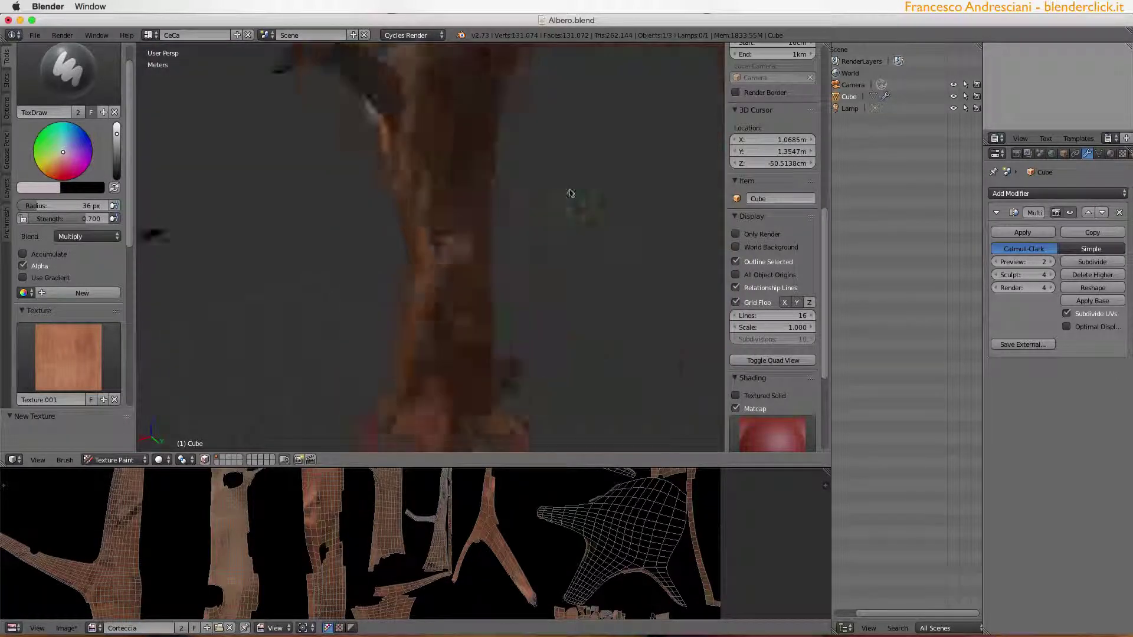
{"action": "middle_click_drag", "start_coordinate": [571, 197], "coordinate": [458, 252]}
{"action": "scroll", "coordinate": [458, 253], "scroll_direction": "up", "scroll_amount": 4}
{"action": "scroll", "coordinate": [493, 204], "scroll_direction": "down", "scroll_amount": 5}
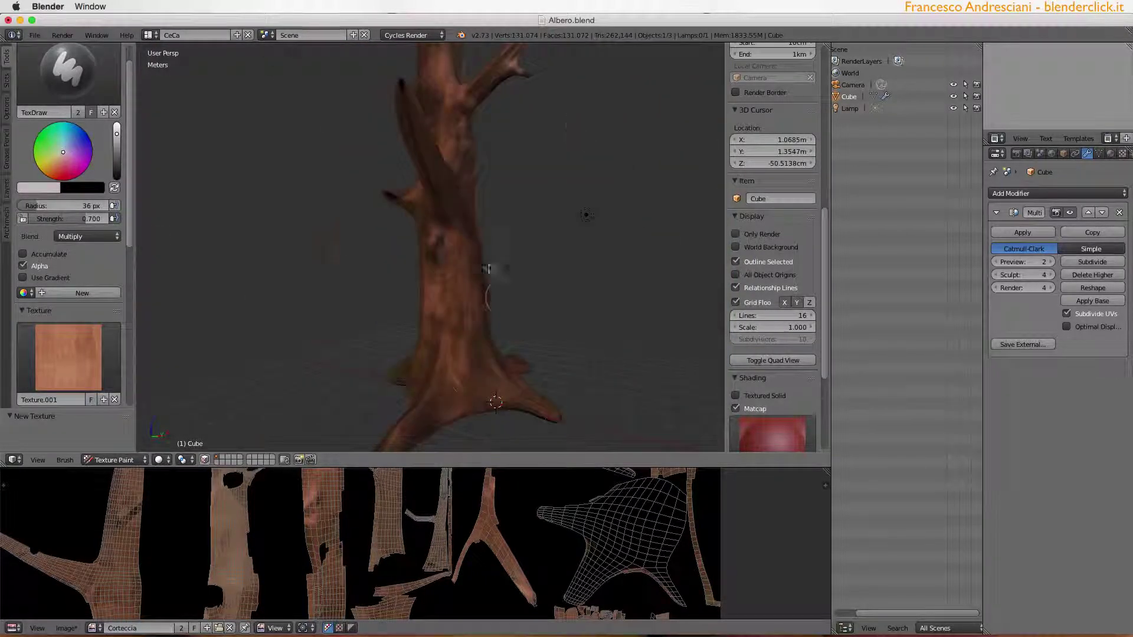
{"action": "scroll", "coordinate": [379, 298], "scroll_direction": "up", "scroll_amount": 3}
{"action": "scroll", "coordinate": [526, 246], "scroll_direction": "down", "scroll_amount": 3}
{"action": "middle_click_drag", "start_coordinate": [525, 246], "coordinate": [512, 231]}
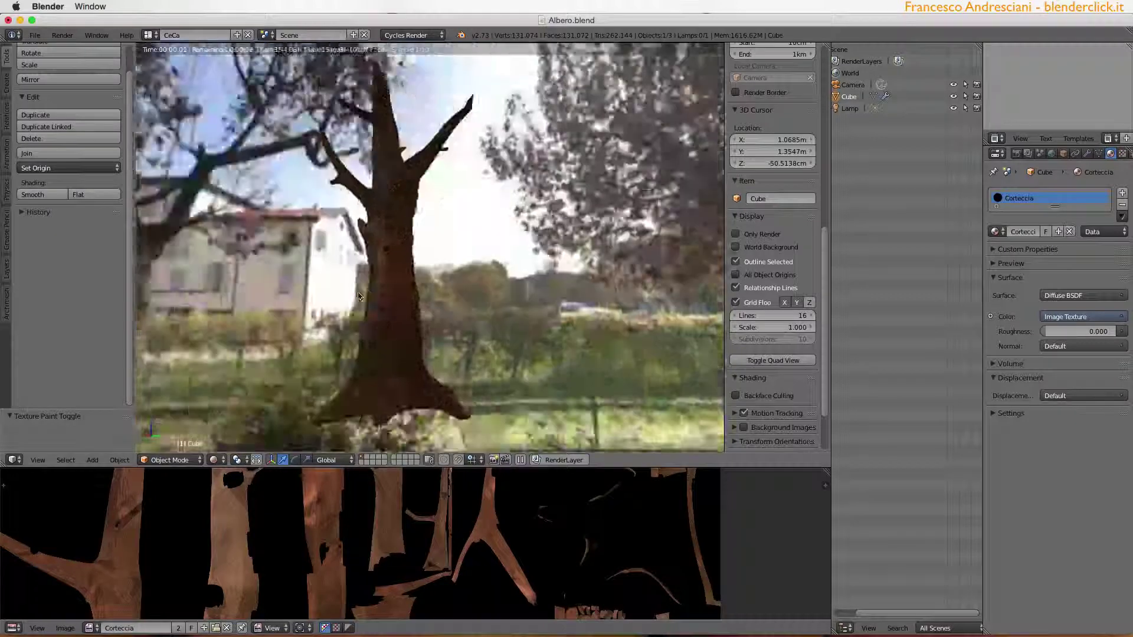
{"action": "mouse_move", "coordinate": [358, 297]}
{"action": "middle_mouse_down"}
{"action": "mouse_move", "coordinate": [417, 296]}
{"action": "mouse_move", "coordinate": [404, 342]}
{"action": "mouse_move", "coordinate": [428, 286]}
{"action": "middle_mouse_up"}
{"action": "key", "text": "shift+z"}
- Re-enter Texture Paint and pick the Smooth brush with Add blending
{"action": "left_click", "coordinate": [170, 459]}
{"action": "left_click", "coordinate": [177, 384]}
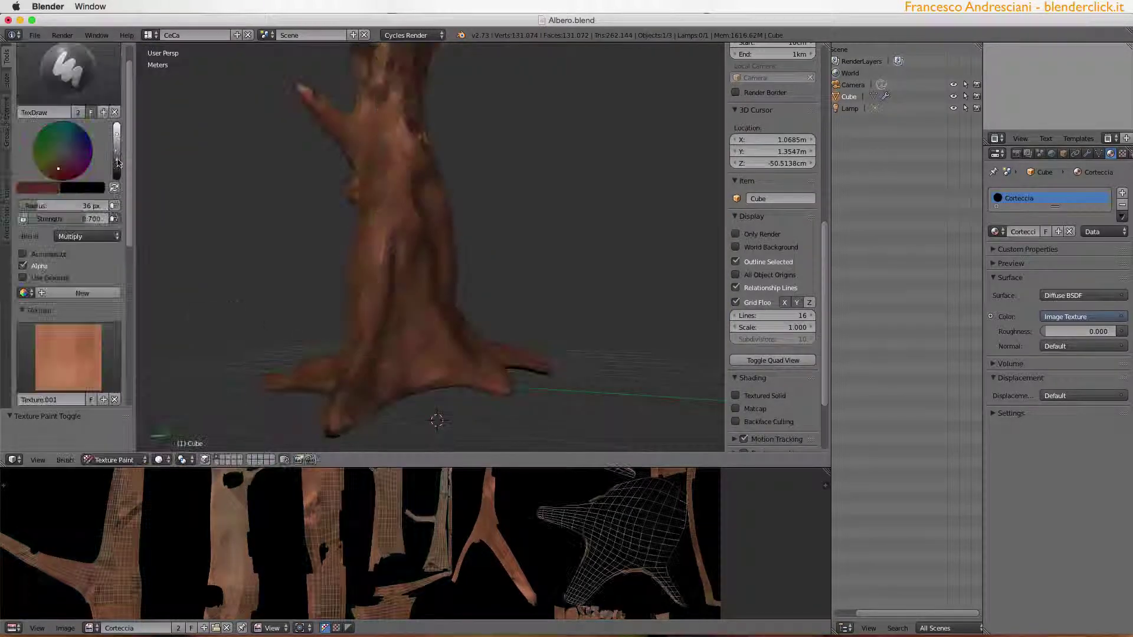
{"action": "scroll", "coordinate": [409, 354], "scroll_direction": "up", "scroll_amount": 4}
{"action": "scroll", "coordinate": [409, 354], "scroll_direction": "up", "scroll_amount": 3}
{"action": "left_click", "coordinate": [69, 94]}
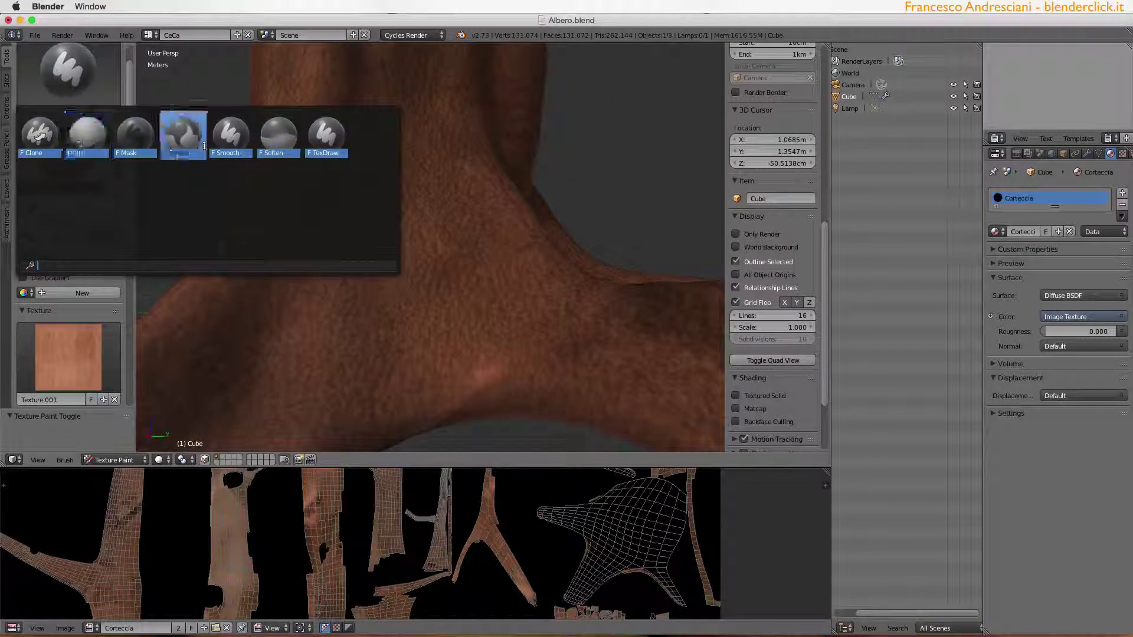
{"action": "left_click", "coordinate": [229, 142]}
{"action": "left_click", "coordinate": [87, 236]}
{"action": "left_click", "coordinate": [53, 202]}
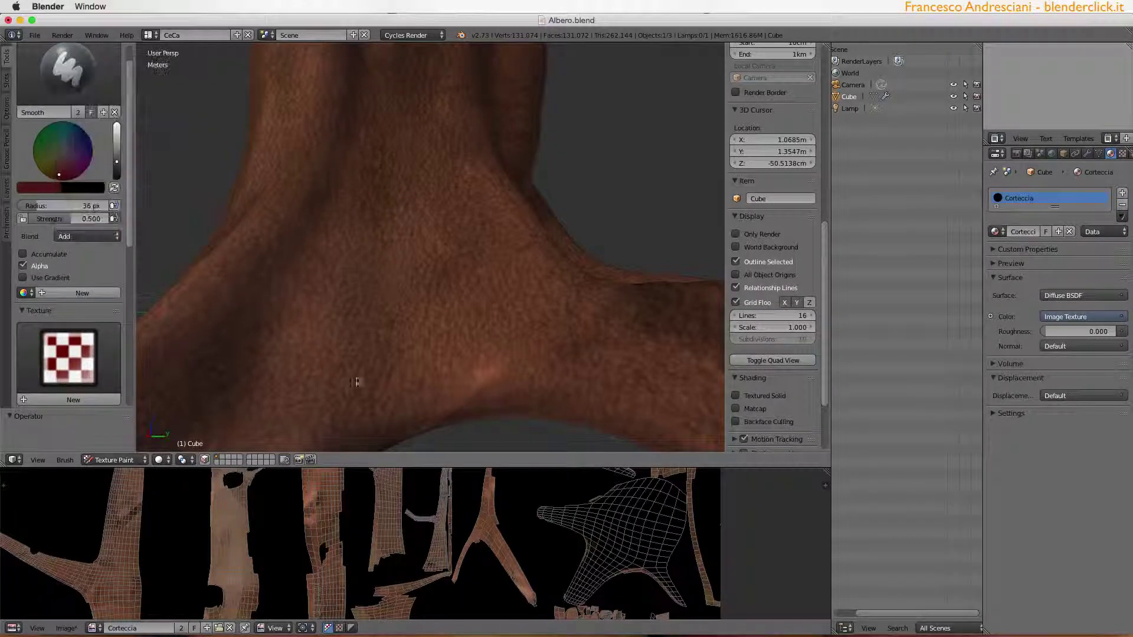
- Set the brush blend back to Multiply and return the tree to Object Mode
{"action": "middle_click_drag", "start_coordinate": [477, 402], "coordinate": [265, 298]}
{"action": "left_click", "coordinate": [87, 236]}
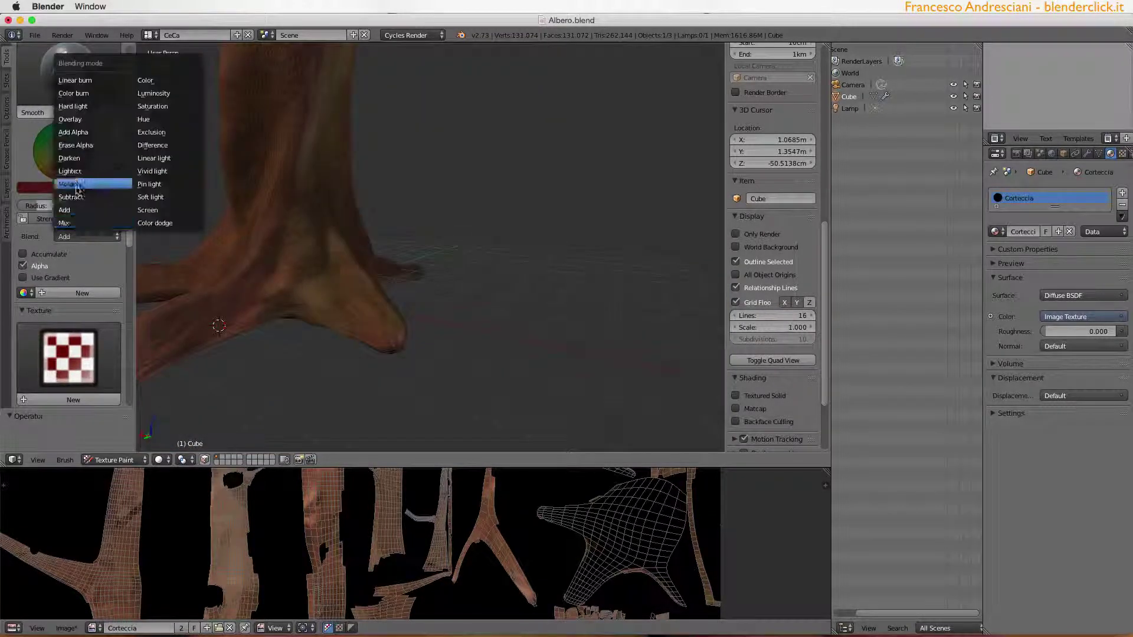
{"action": "left_click", "coordinate": [65, 180]}
{"action": "scroll", "coordinate": [354, 295], "scroll_direction": "down", "scroll_amount": 2}
{"action": "left_click", "coordinate": [118, 460]}
{"action": "left_click", "coordinate": [118, 413]}
- Enable camera limits, adjust the depth-of-field aperture and render a test with F12
{"action": "scroll", "coordinate": [472, 354], "scroll_direction": "down", "scroll_amount": 5}
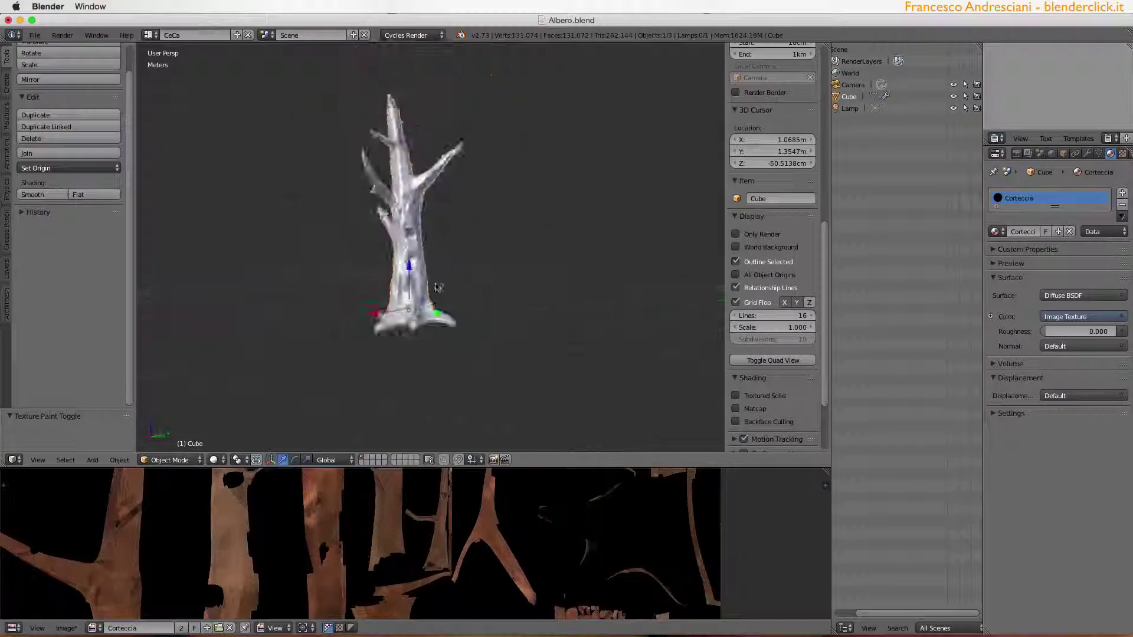
{"action": "scroll", "coordinate": [477, 492], "scroll_direction": "up", "scroll_amount": 3}
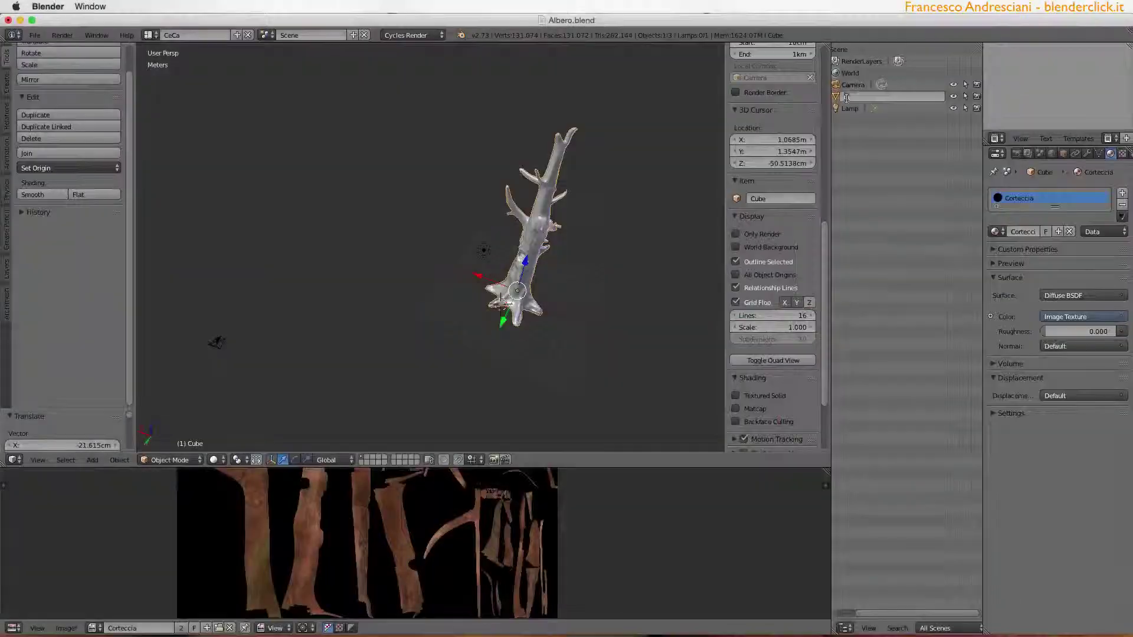
{"action": "left_click", "coordinate": [994, 382]}
{"action": "left_click", "coordinate": [1073, 507]}
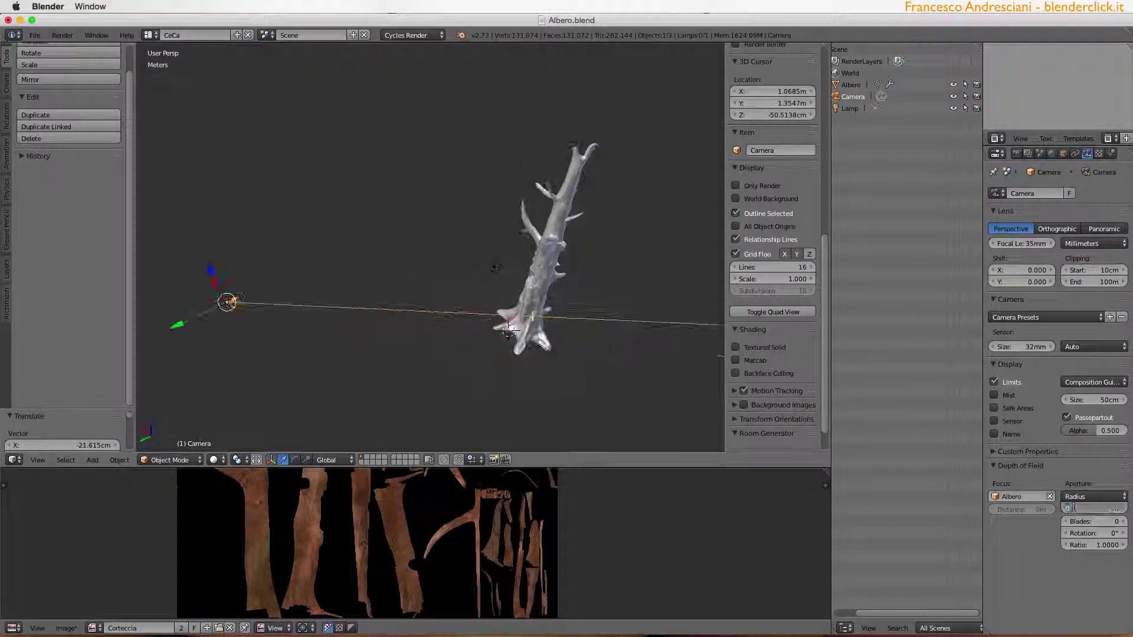
{"action": "key", "text": "F12"}
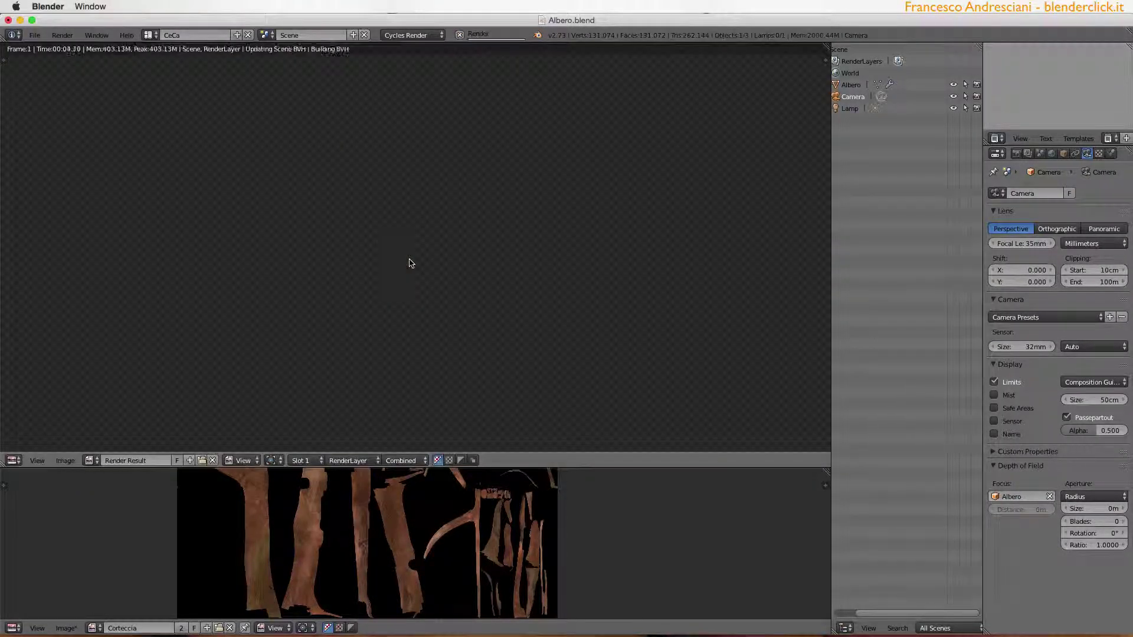
{"action": "scroll", "coordinate": [354, 257], "scroll_direction": "down", "scroll_amount": 2}
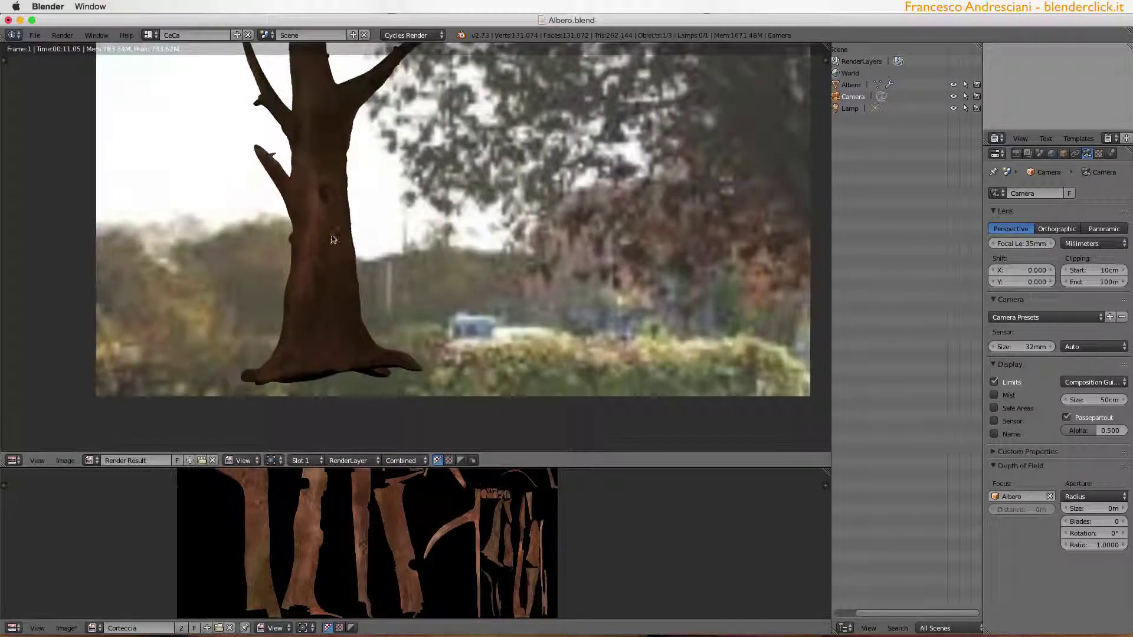
{"action": "scroll", "coordinate": [334, 239], "scroll_direction": "up", "scroll_amount": 1}
{"action": "key", "text": "Escape"}
- Add a plane, scale it large, move it under the tree and enter Edit Mode
{"action": "key", "text": "shift+a"}
{"action": "left_click", "coordinate": [354, 262]}
{"action": "key", "text": "s"}
{"action": "left_click", "coordinate": [400, 236]}
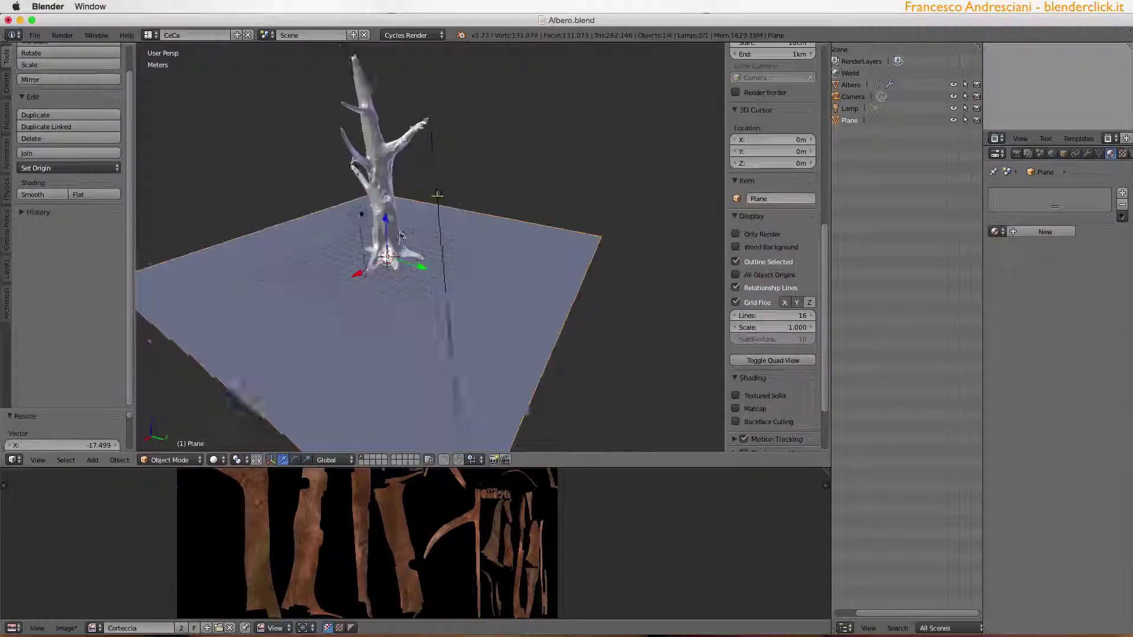
{"action": "key", "text": "KP_0"}
{"action": "key", "text": "g"}
{"action": "key", "text": "z"}
{"action": "left_click", "coordinate": [387, 321]}
{"action": "key", "text": "Tab"}
{"action": "middle_click_drag", "start_coordinate": [386, 322], "coordinate": [413, 295]}
- Subdivide the ground plane twice for a finer grid and deselect all vertices
{"action": "left_click", "coordinate": [36, 271]}
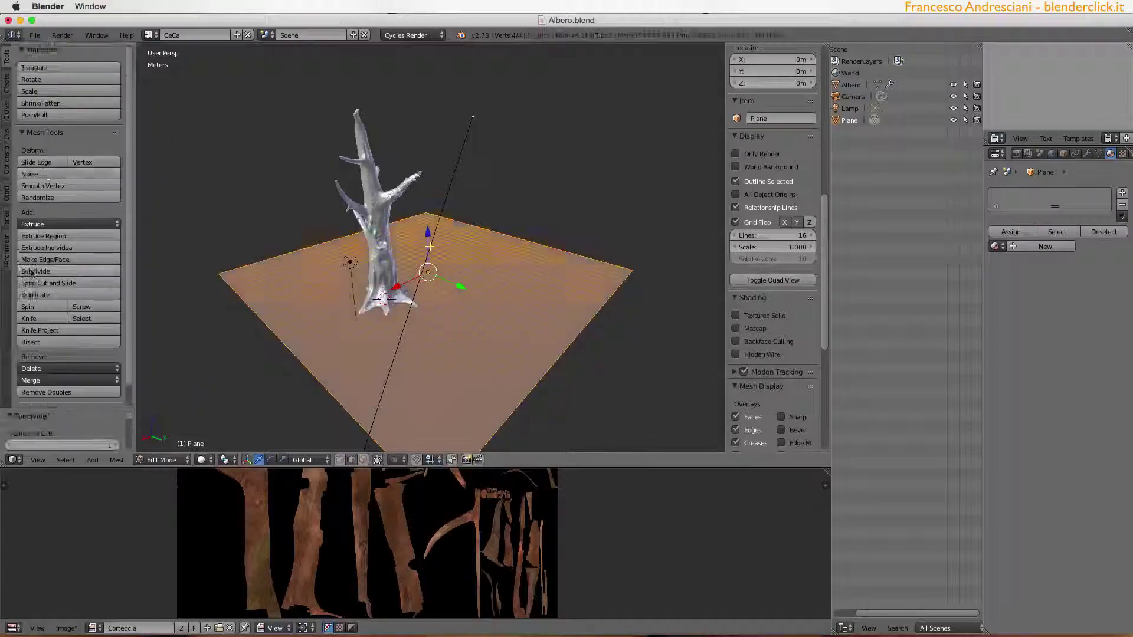
{"action": "key", "text": "shift+r"}
{"action": "key", "text": "shift+r"}
{"action": "key", "text": "shift+r"}
{"action": "scroll", "coordinate": [429, 248], "scroll_direction": "up", "scroll_amount": 3}
{"action": "key", "text": "a"}
{"action": "scroll", "coordinate": [429, 248], "scroll_direction": "down", "scroll_amount": 3}
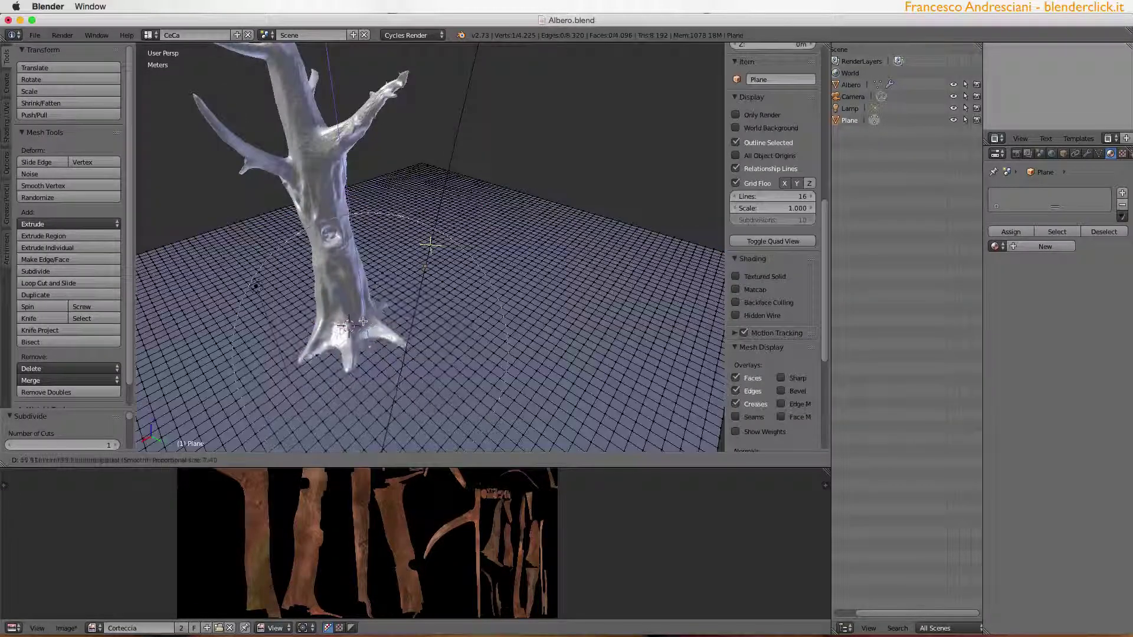
- Lift a ground vertex near the tree base with proportional falloff, then leave Edit Mode
{"action": "middle_click_drag", "start_coordinate": [430, 248], "coordinate": [429, 236]}
{"action": "scroll", "coordinate": [370, 279], "scroll_direction": "up", "scroll_amount": 3}
{"action": "right_click", "coordinate": [370, 279]}
{"action": "key", "text": "g"}
{"action": "left_click", "coordinate": [370, 278]}
{"action": "middle_click_drag", "start_coordinate": [370, 279], "coordinate": [345, 323]}
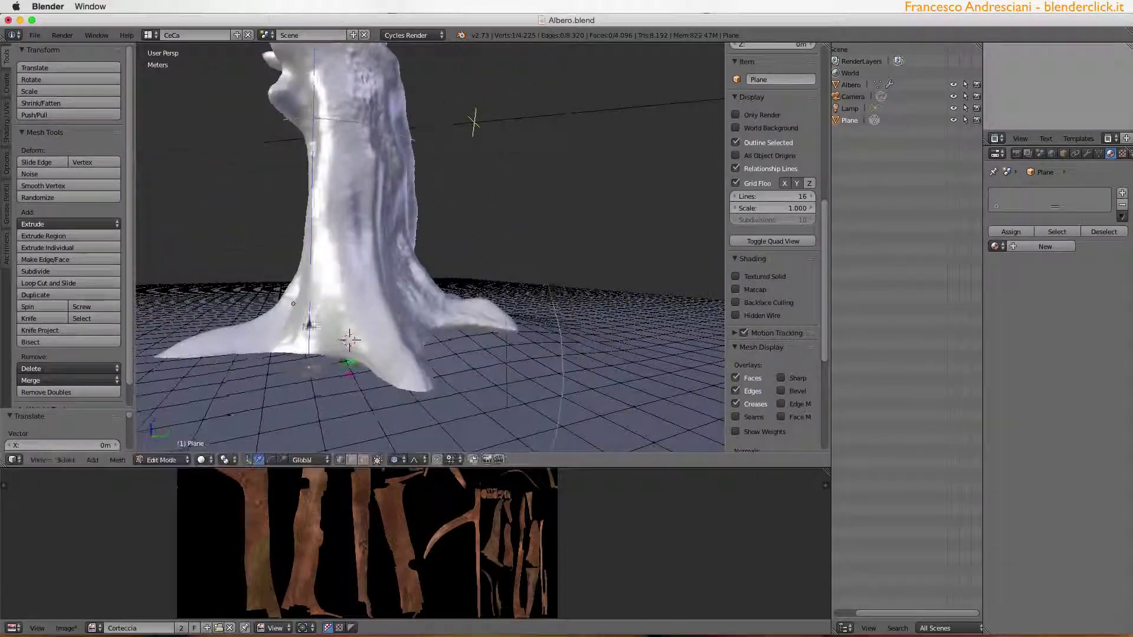
{"action": "key", "text": "Tab"}
{"action": "scroll", "coordinate": [354, 324], "scroll_direction": "down", "scroll_amount": 5}
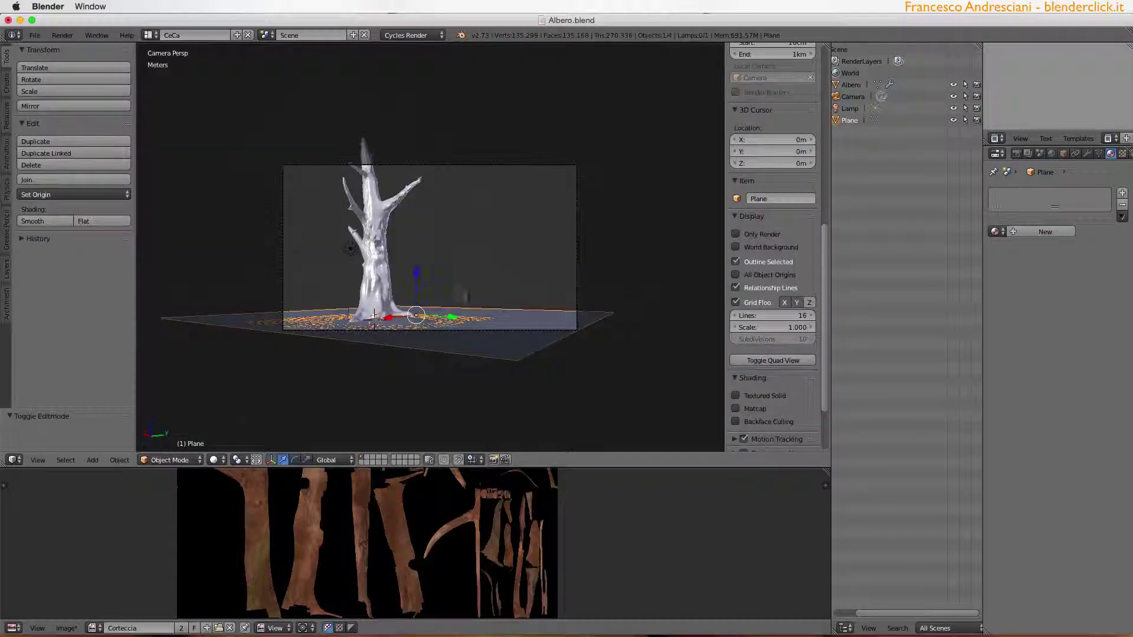
- Move the appended Grass_Bermuda object into place and show the tree and plane layer
{"action": "key", "text": "g"}
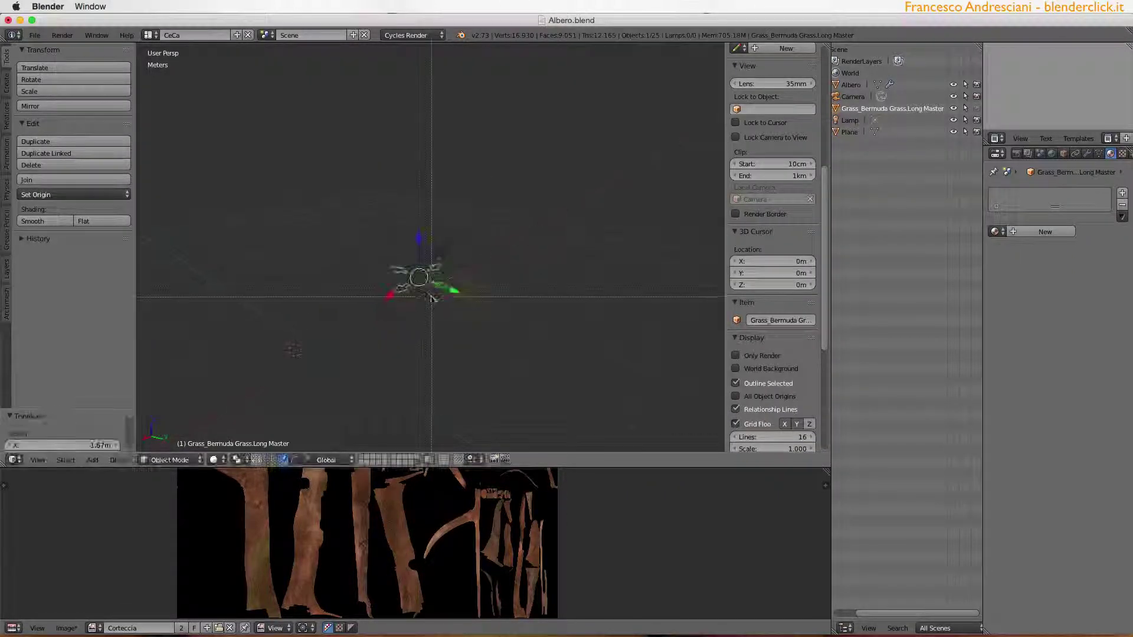
{"action": "left_click", "coordinate": [300, 344]}
{"action": "key", "text": "1"}
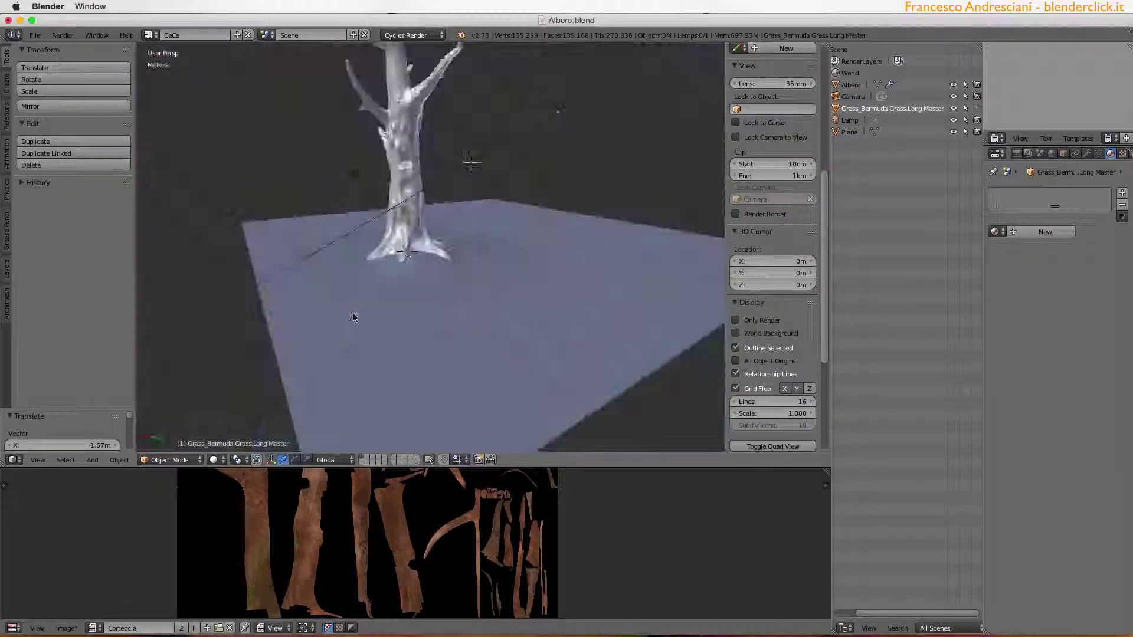
{"action": "key", "text": "KP_0"}
{"action": "middle_click_drag", "start_coordinate": [365, 327], "coordinate": [465, 326]}
- Raise another gentle bump in the ground plane with proportional editing, then exit Edit Mode
{"action": "key", "text": "Tab"}
{"action": "right_click", "coordinate": [541, 240]}
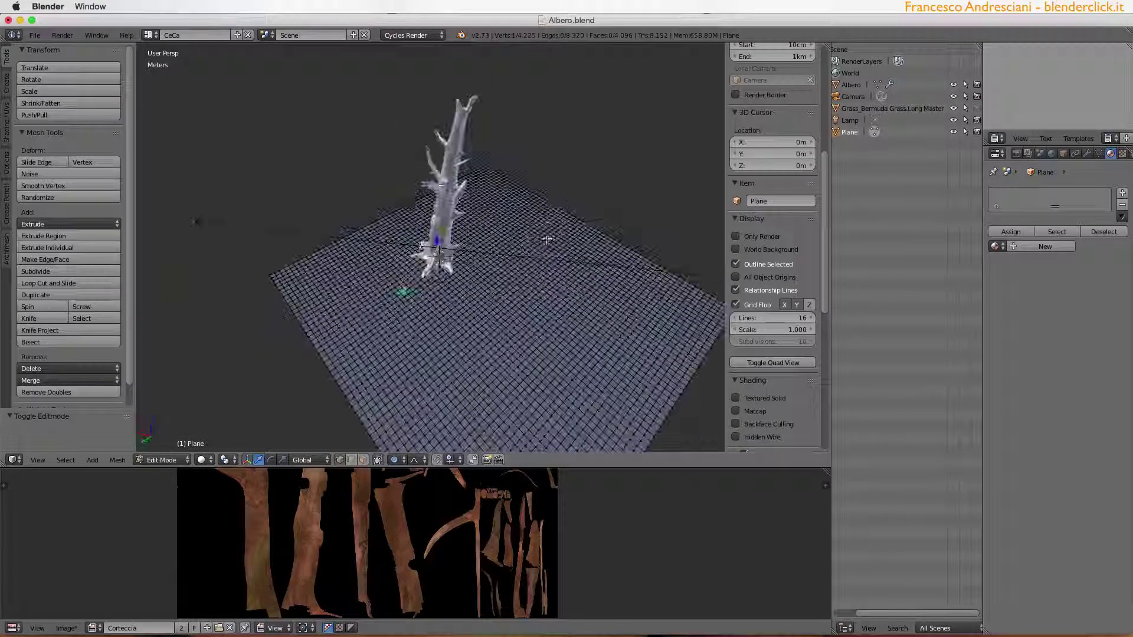
{"action": "key", "text": "g"}
{"action": "left_click", "coordinate": [617, 231]}
{"action": "key", "text": "KP_0"}
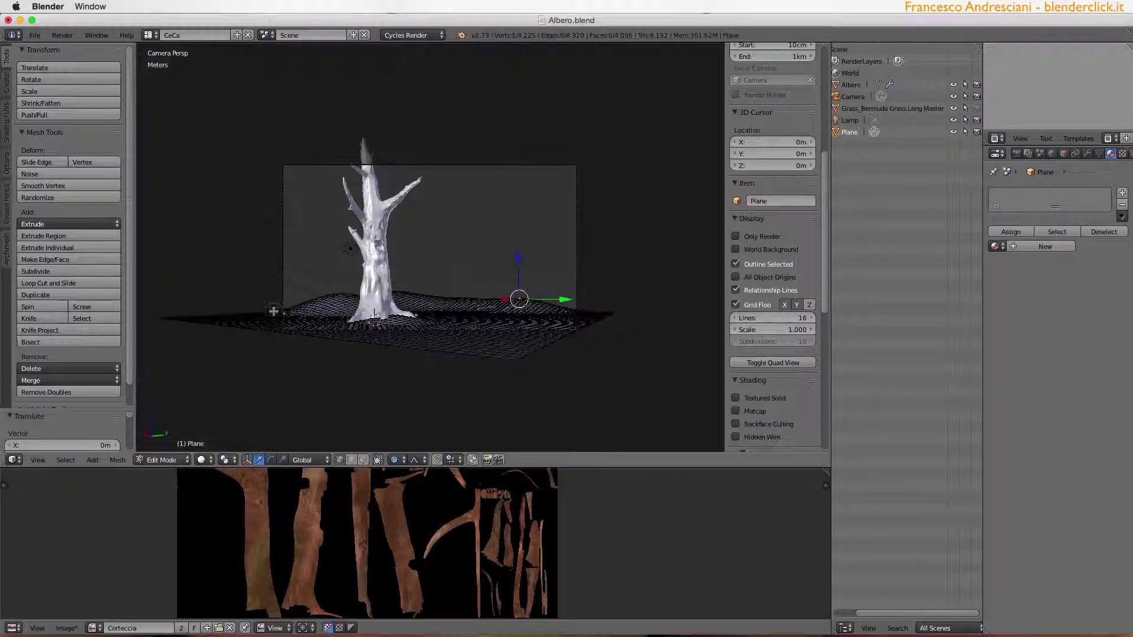
{"action": "left_click", "coordinate": [571, 276]}
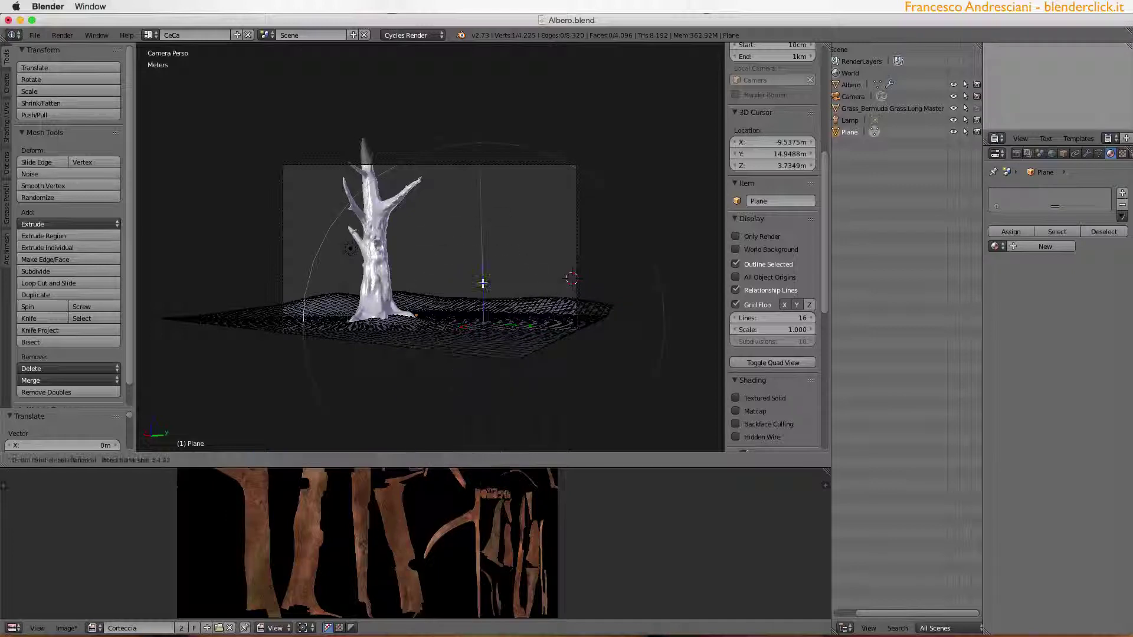
{"action": "key", "text": "Tab"}
- Switch the ground plane into Weight Paint mode
{"action": "left_click", "coordinate": [170, 460]}
{"action": "left_click", "coordinate": [159, 378]}
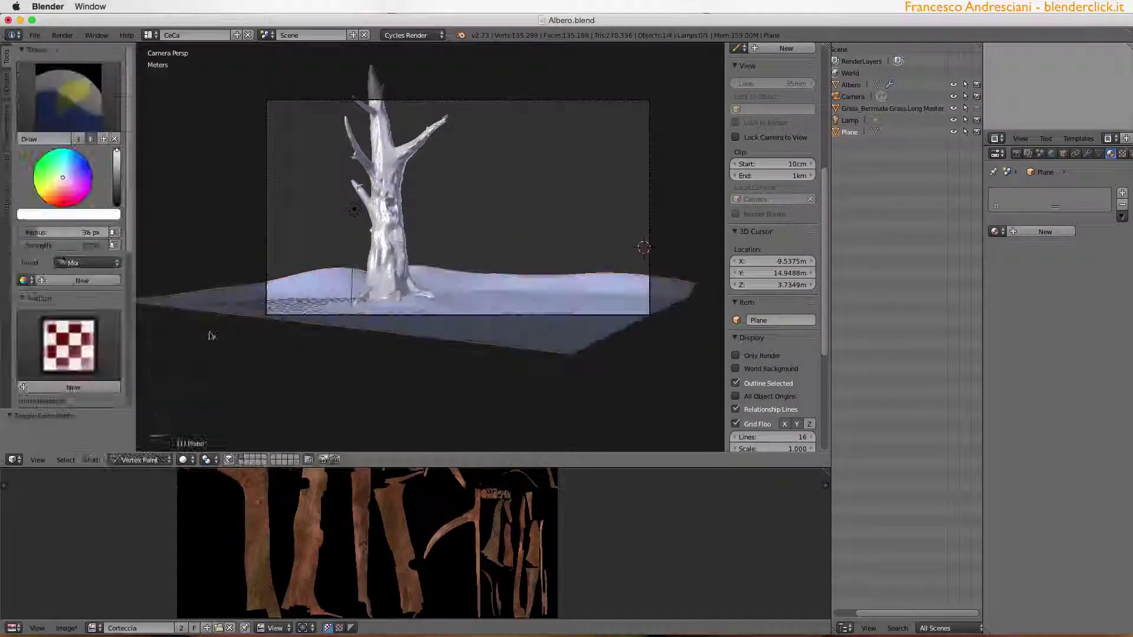
{"action": "left_click", "coordinate": [154, 460]}
{"action": "left_click", "coordinate": [156, 393]}
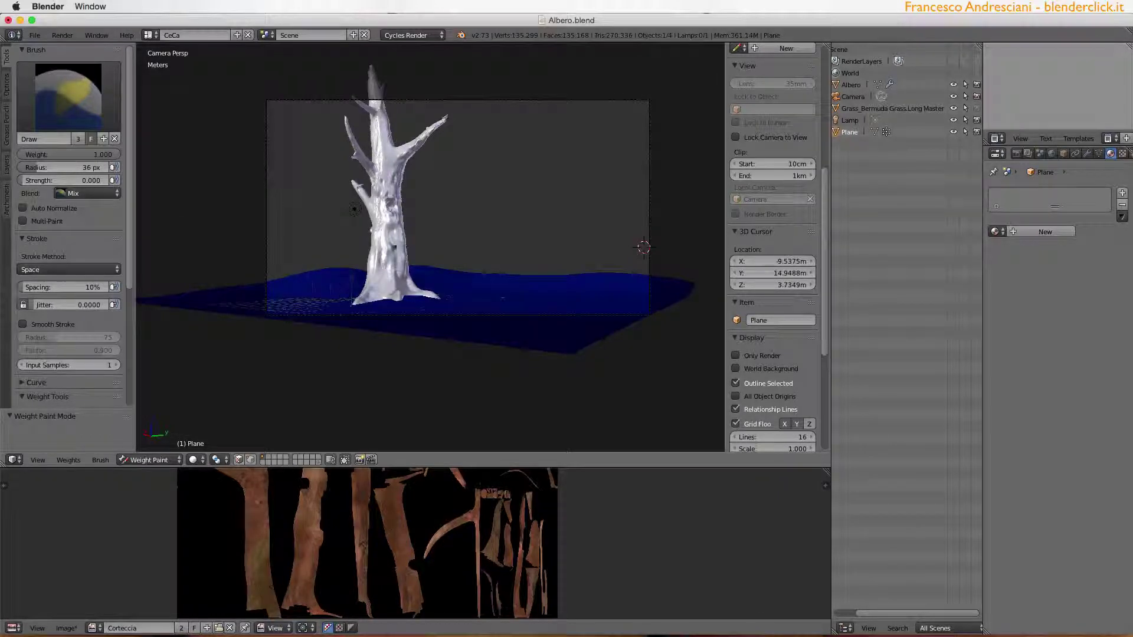
{"action": "mouse_move", "coordinate": [354, 208]}
{"action": "middle_mouse_down"}
{"action": "mouse_move", "coordinate": [273, 287]}
{"action": "mouse_move", "coordinate": [429, 250]}
{"action": "middle_mouse_up"}
- From a top view, fill the plane's vertex group with full weight
{"action": "left_click", "coordinate": [1099, 153]}
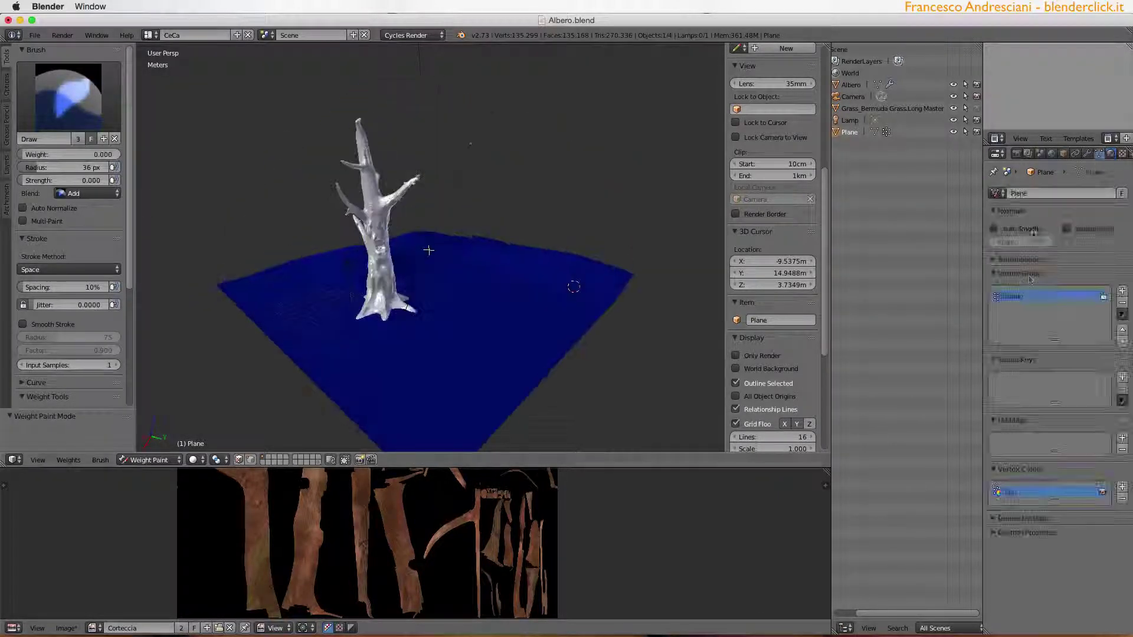
{"action": "left_click", "coordinate": [68, 98]}
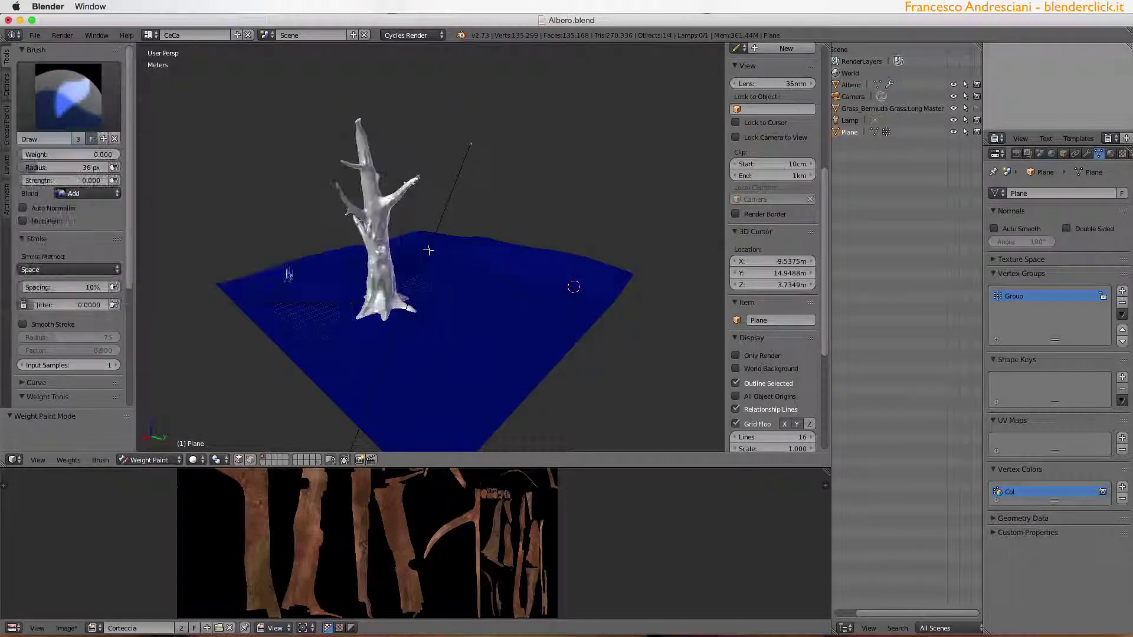
{"action": "key", "text": "KP_7"}
{"action": "key", "text": "shift+k"}
{"action": "scroll", "coordinate": [427, 311], "scroll_direction": "down", "scroll_amount": 3}
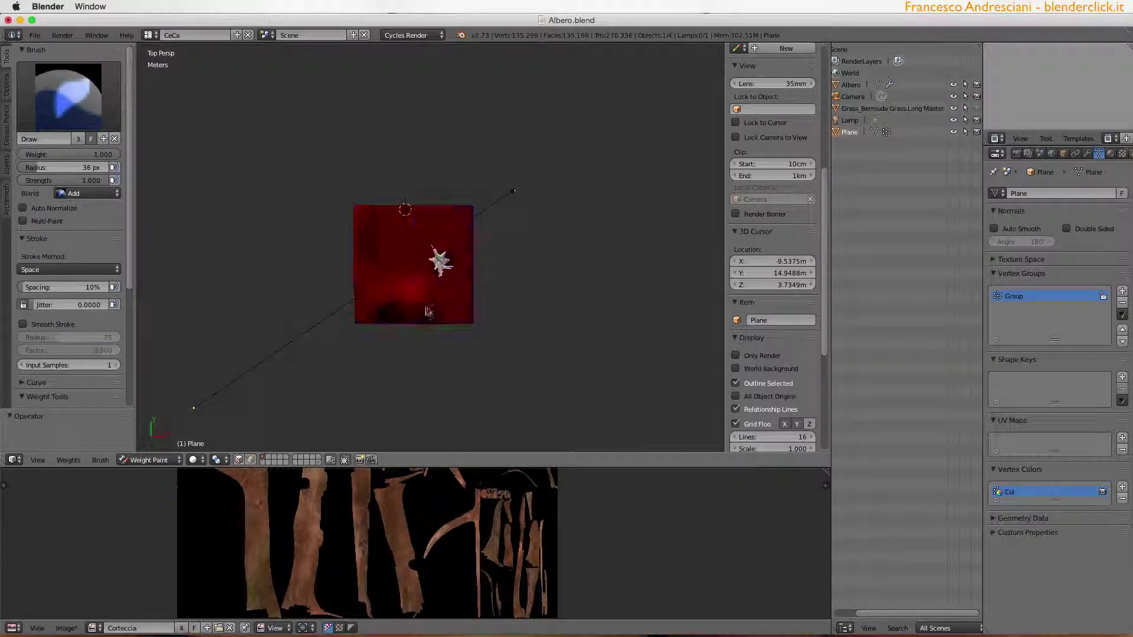
{"action": "middle_click_drag", "start_coordinate": [427, 311], "coordinate": [367, 295]}
- Set the weight brush Stroke Method to Airbrush and Blend to Subtract
{"action": "left_click", "coordinate": [98, 269]}
{"action": "left_click", "coordinate": [29, 216]}
{"action": "scroll", "coordinate": [80, 363], "scroll_direction": "down", "scroll_amount": 3}
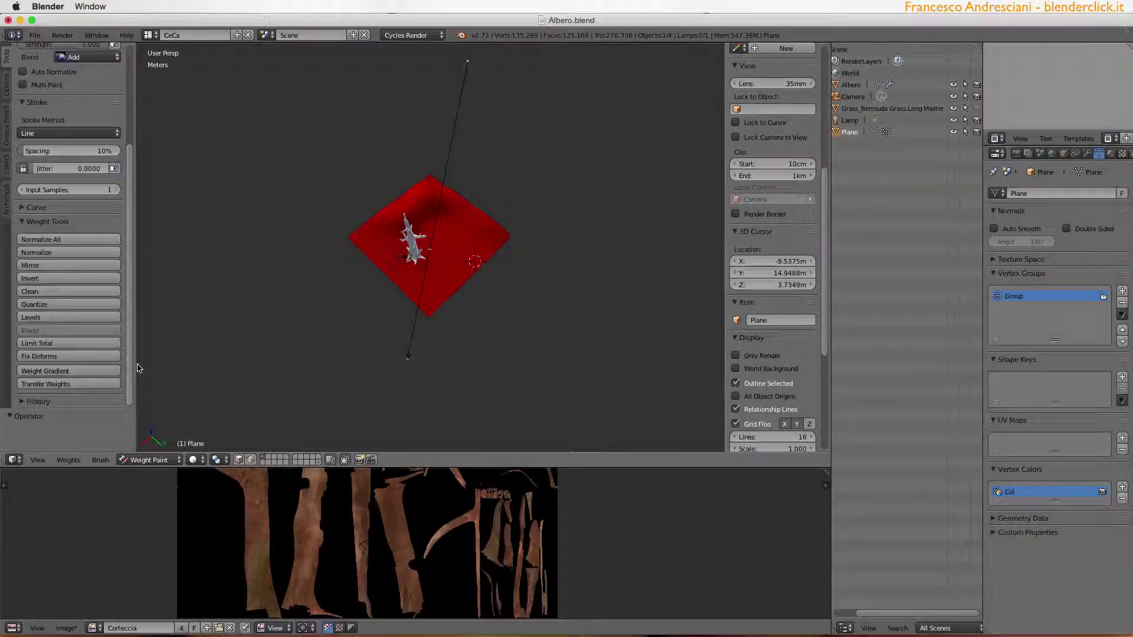
{"action": "scroll", "coordinate": [79, 363], "scroll_direction": "up", "scroll_amount": 3}
{"action": "left_click", "coordinate": [68, 269]}
{"action": "left_click", "coordinate": [34, 230]}
{"action": "scroll", "coordinate": [118, 318], "scroll_direction": "down", "scroll_amount": 7}
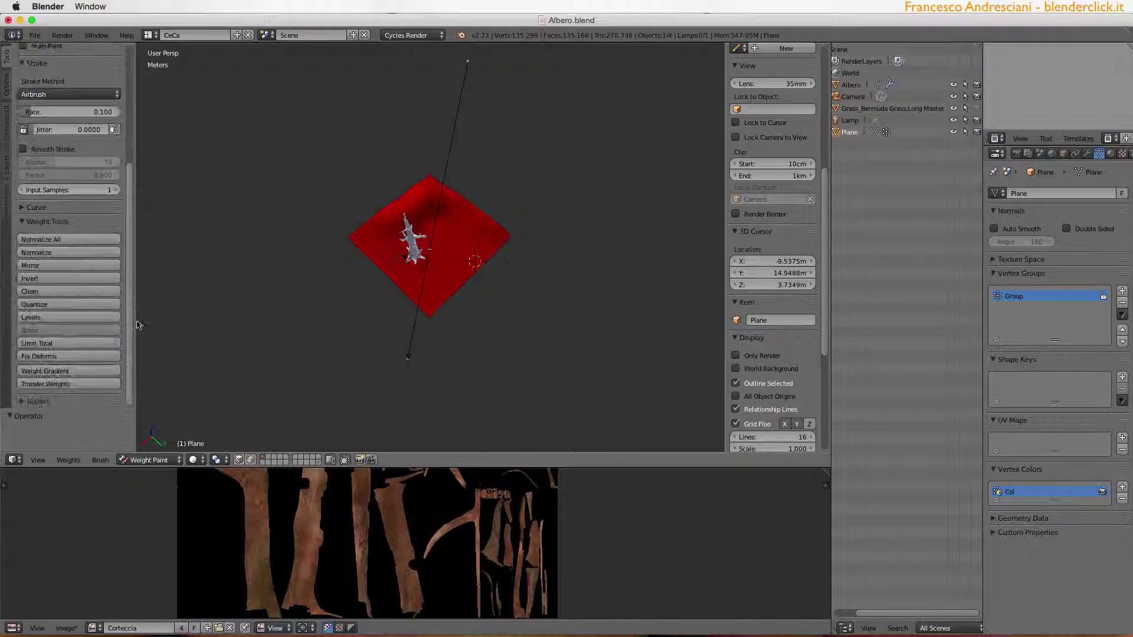
{"action": "scroll", "coordinate": [83, 168], "scroll_direction": "up", "scroll_amount": 6}
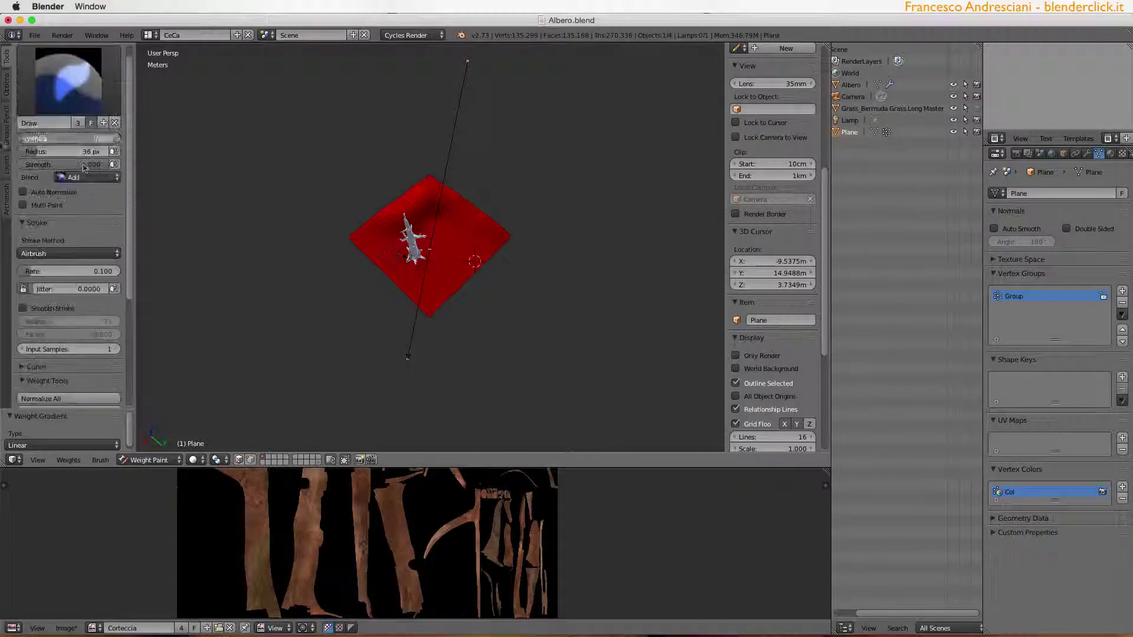
{"action": "scroll", "coordinate": [116, 268], "scroll_direction": "up", "scroll_amount": 1}
{"action": "left_click", "coordinate": [88, 187]}
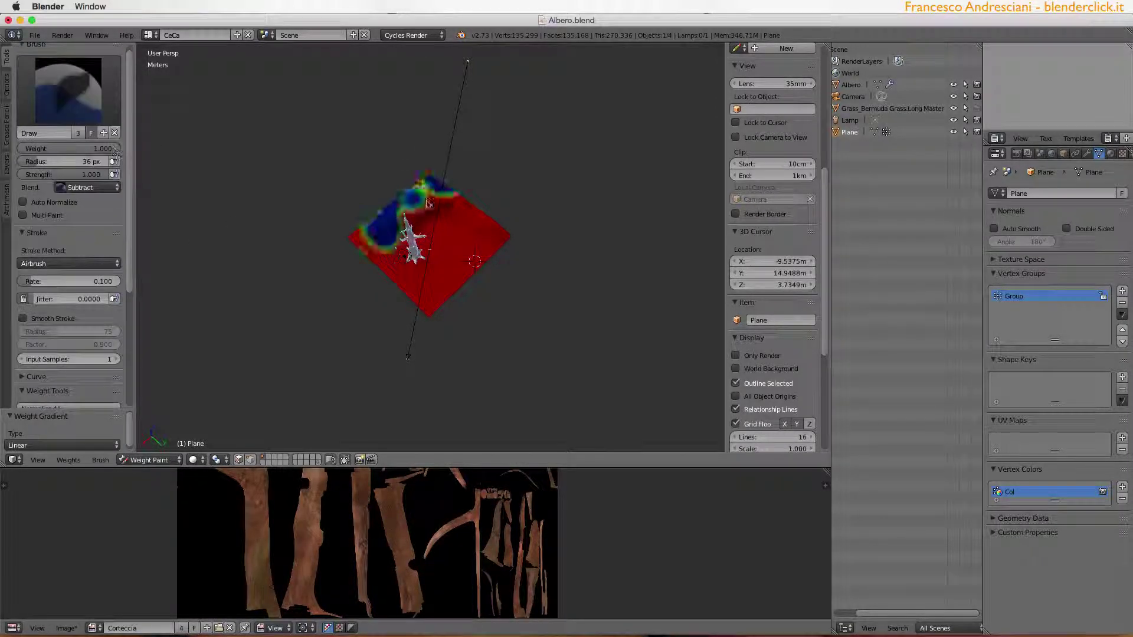
- Paint away weight to grade the Group around the tree, then return to Object Mode
{"action": "left_click_drag", "start_coordinate": [430, 189], "coordinate": [442, 306]}
{"action": "left_click", "coordinate": [68, 88]}
{"action": "scroll", "coordinate": [70, 236], "scroll_direction": "down", "scroll_amount": 6}
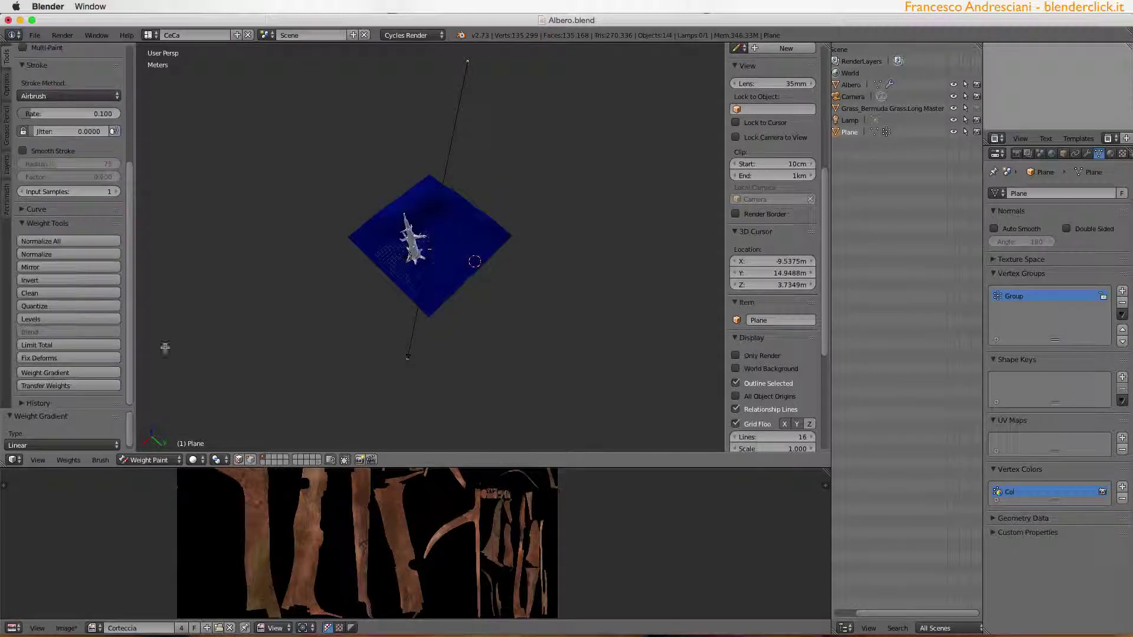
{"action": "key", "text": "ctrl+z"}
{"action": "key", "text": "KP_0"}
{"action": "scroll", "coordinate": [52, 208], "scroll_direction": "up", "scroll_amount": 6}
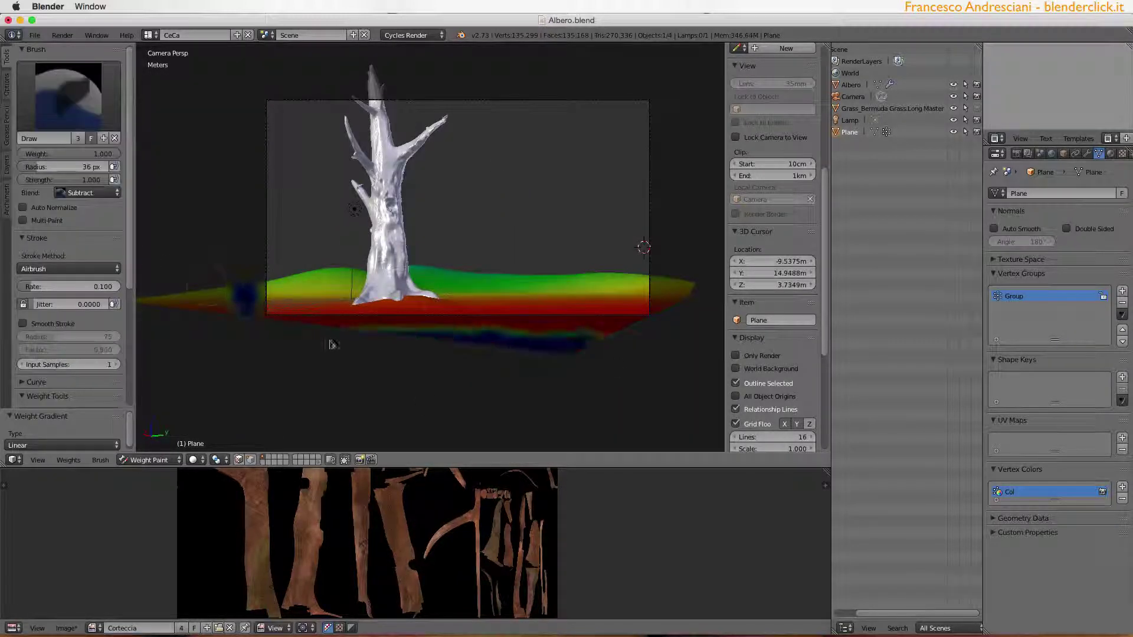
{"action": "key", "text": "KP_7"}
{"action": "scroll", "coordinate": [431, 248], "scroll_direction": "up", "scroll_amount": 3}
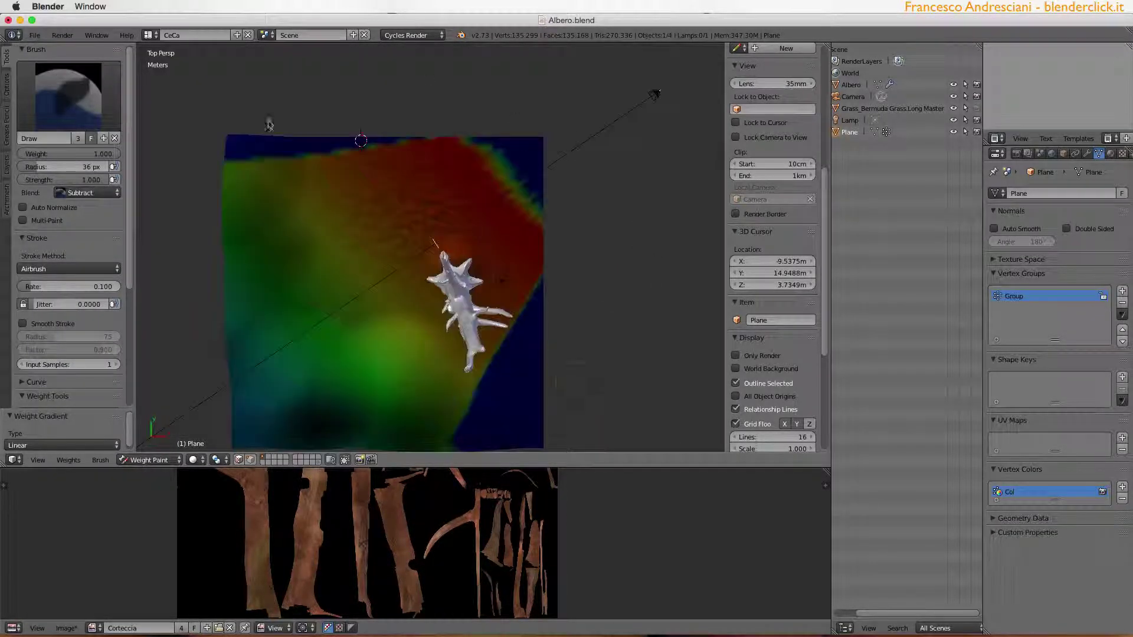
{"action": "scroll", "coordinate": [430, 248], "scroll_direction": "down", "scroll_amount": 3}
{"action": "key", "text": "ctrl+Tab"}
{"action": "middle_click_drag", "start_coordinate": [354, 266], "coordinate": [248, 342]}
- Add a particle system to the plane using the Grass Bermuda settings
{"action": "left_click_drag", "start_coordinate": [983, 353], "coordinate": [963, 354]}
{"action": "left_click", "coordinate": [1114, 153]}
{"action": "left_click", "coordinate": [1112, 194]}
{"action": "left_click", "coordinate": [979, 236]}
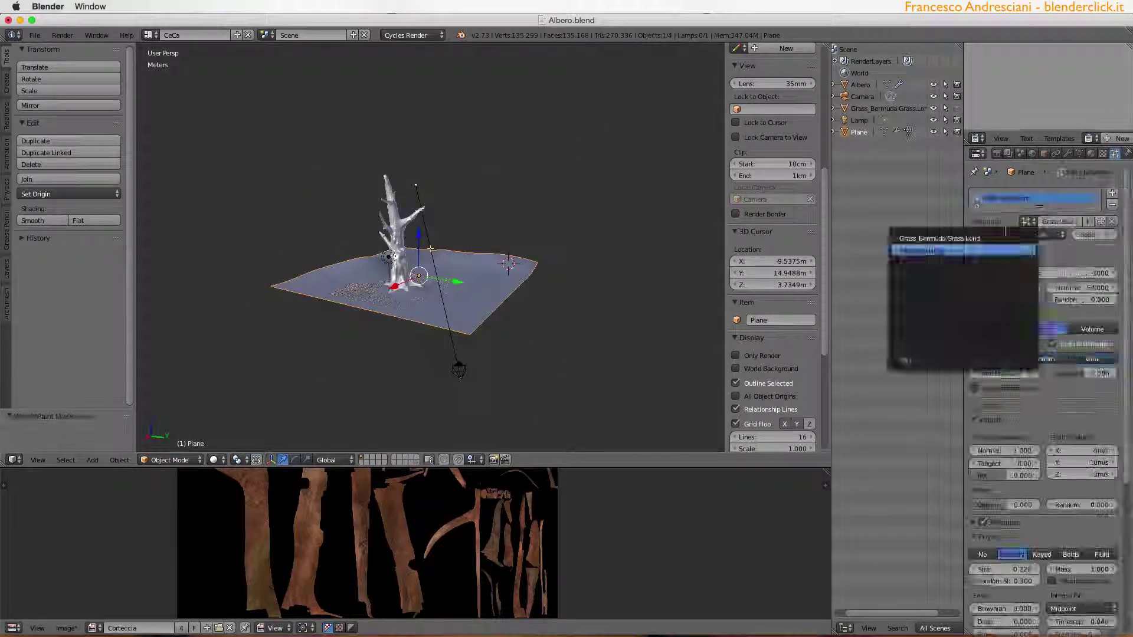
{"action": "left_click", "coordinate": [943, 246]}
{"action": "scroll", "coordinate": [1039, 413], "scroll_direction": "down", "scroll_amount": 10}
{"action": "scroll", "coordinate": [1003, 377], "scroll_direction": "up", "scroll_amount": 15}
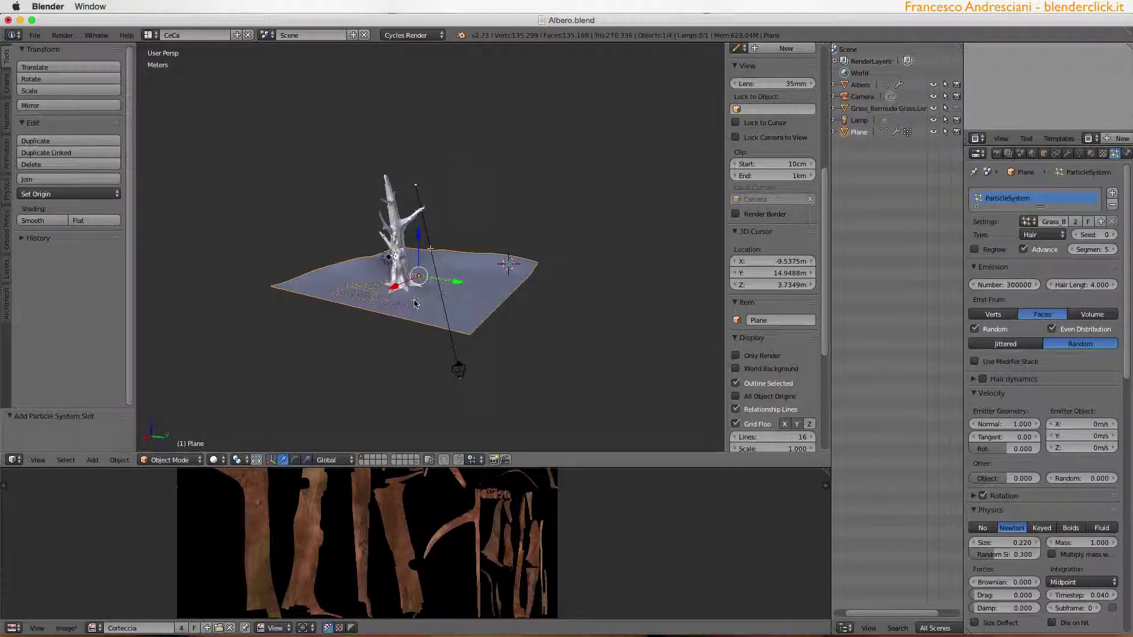
- Set a render border around the tree base and test-render the grass
{"action": "key", "text": "KP_0"}
{"action": "key", "text": "ctrl+b"}
{"action": "left_click_drag", "start_coordinate": [349, 258], "coordinate": [508, 359]}
{"action": "key", "text": "F12"}
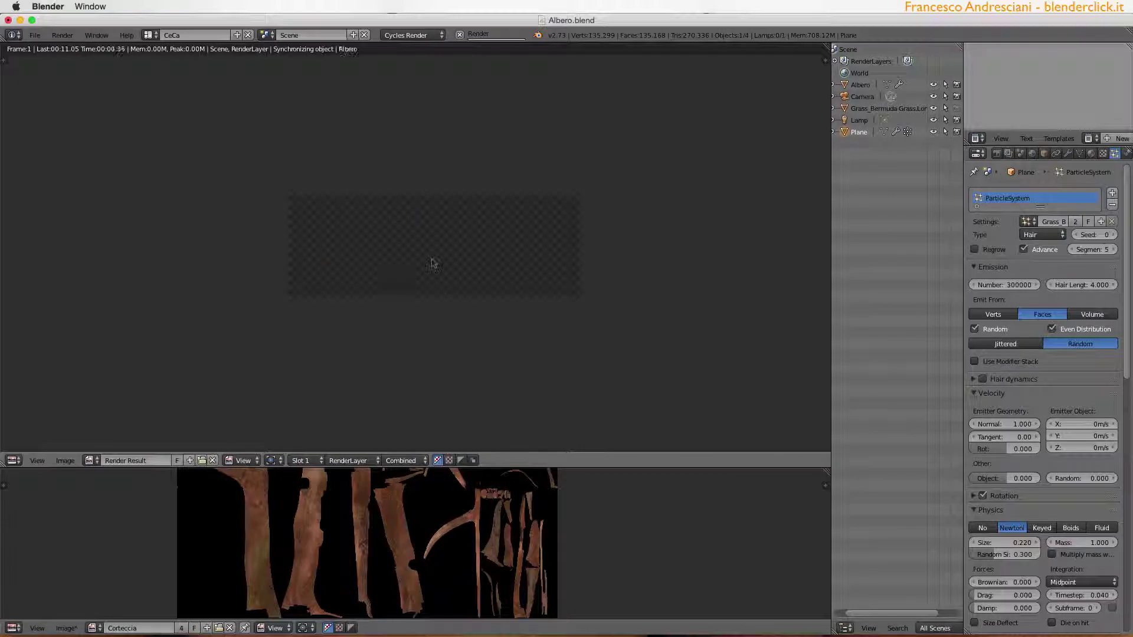
{"action": "scroll", "coordinate": [442, 369], "scroll_direction": "down", "scroll_amount": 1}
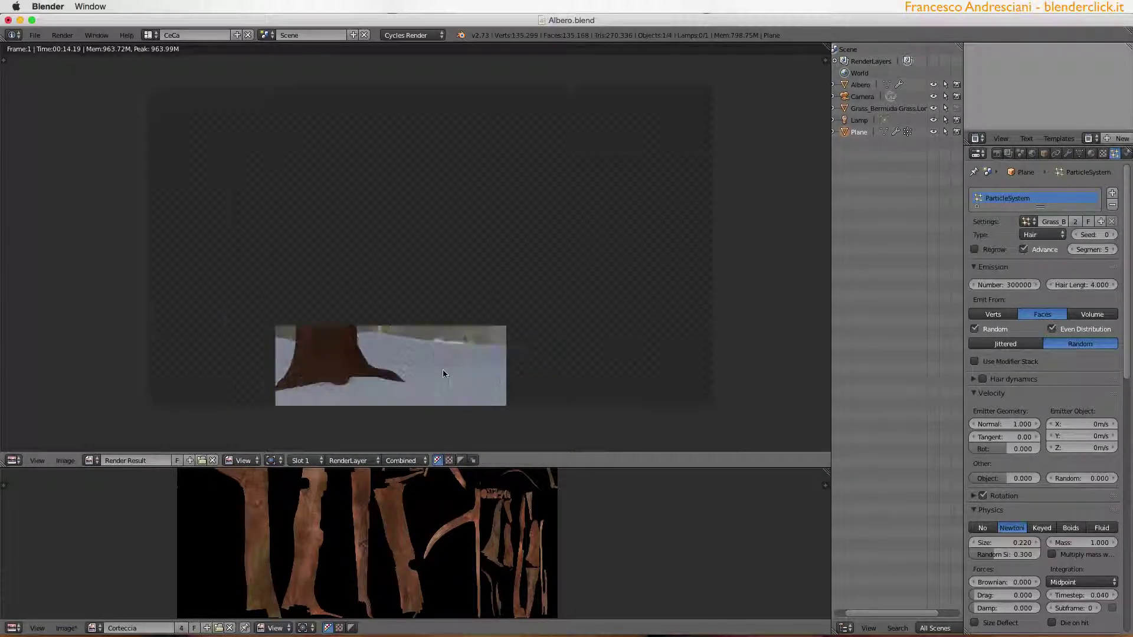
{"action": "key", "text": "Escape"}
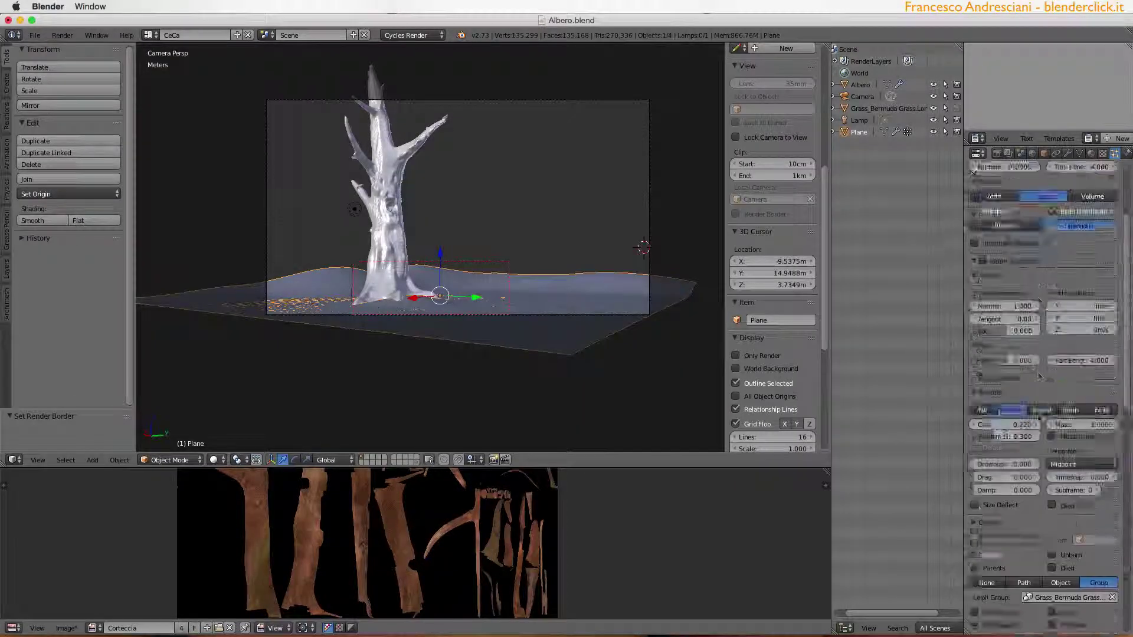
- Apply the Dirt Ground material to the plane and test-render it
{"action": "left_click", "coordinate": [1091, 153]}
{"action": "key", "text": "F12"}
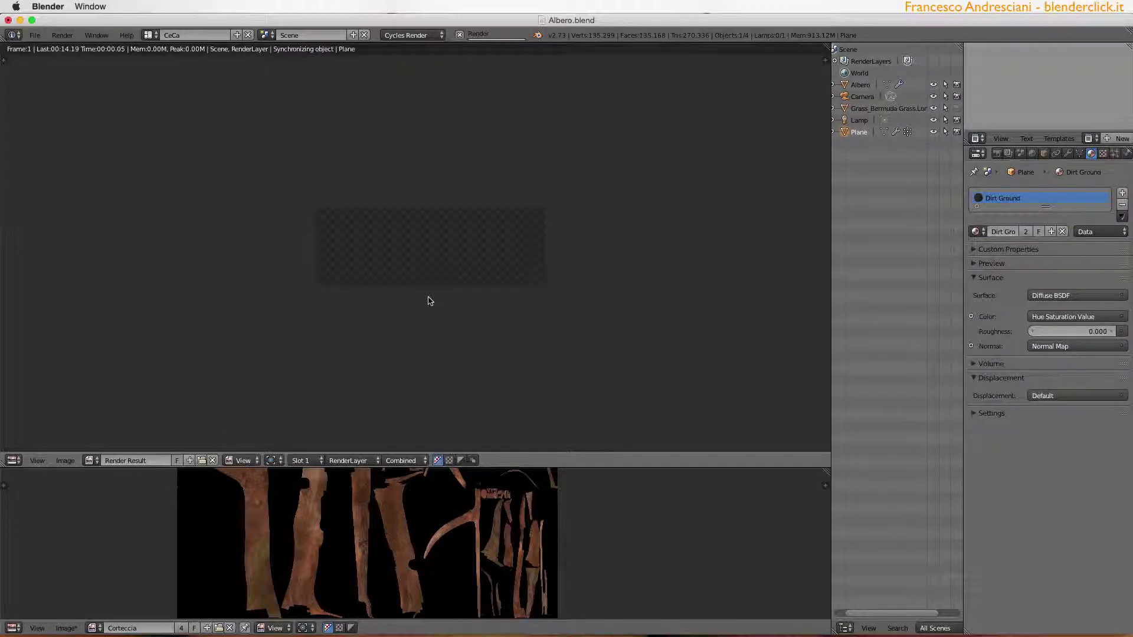
{"action": "key", "text": "Escape"}
{"action": "left_click", "coordinate": [1114, 153]}
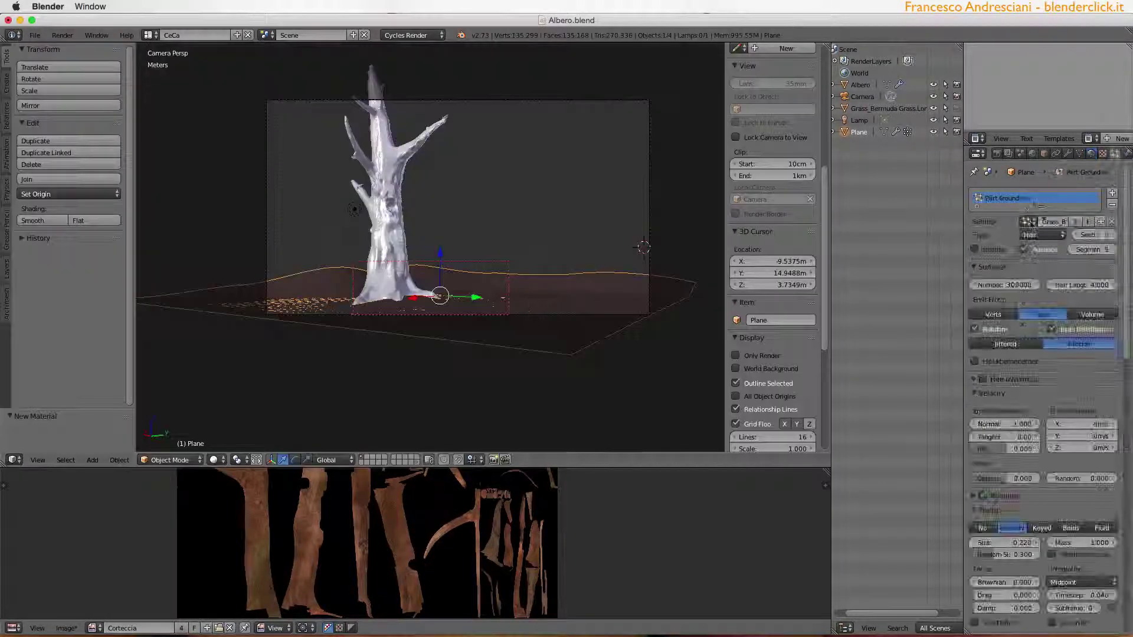
{"action": "key", "text": "F12"}
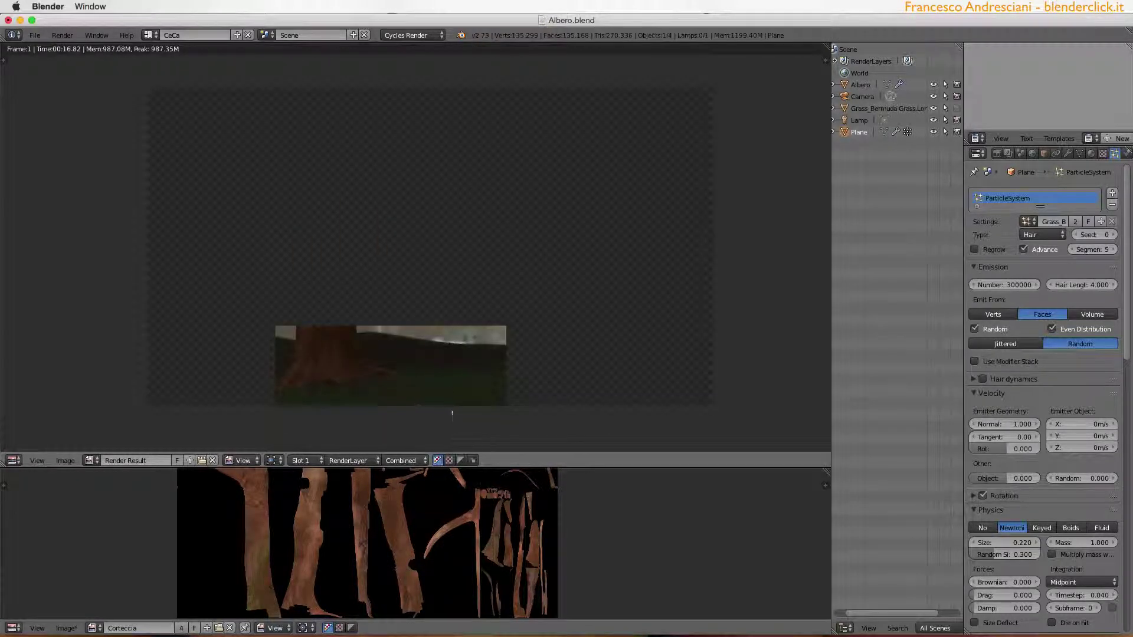
{"action": "key", "text": "Escape"}
- Add ParticleSystem 2 with grass settings and set its Number to 6000
{"action": "left_click", "coordinate": [1112, 193]}
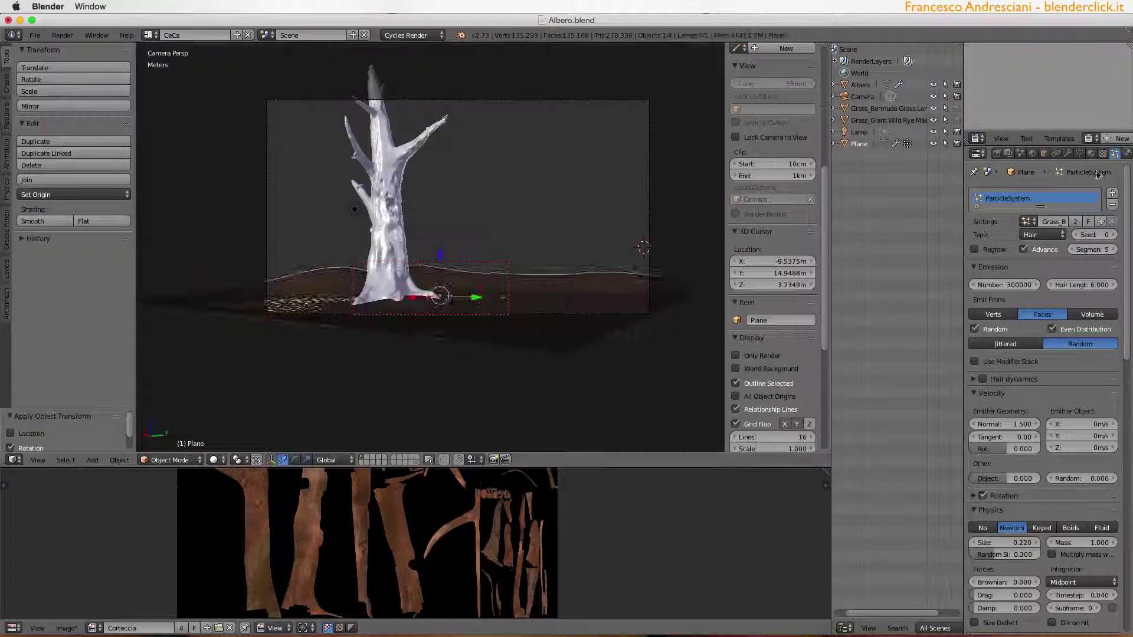
{"action": "left_click", "coordinate": [1028, 233]}
{"action": "left_click", "coordinate": [967, 259]}
{"action": "double_click", "coordinate": [1002, 296]}
{"action": "type", "text": "6000"}
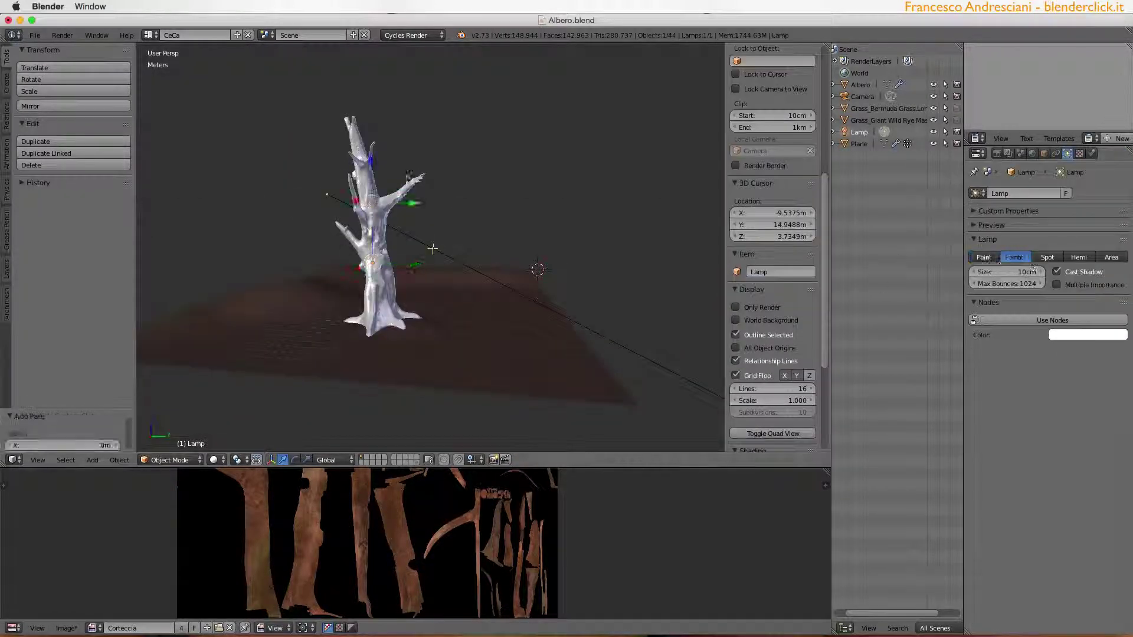
- Make the lamp a Sun, reposition it, and test-render a border region around the tree
{"action": "key", "text": "KP_7"}
{"action": "key", "text": "g"}
{"action": "left_click", "coordinate": [437, 336]}
{"action": "key", "text": "KP_1"}
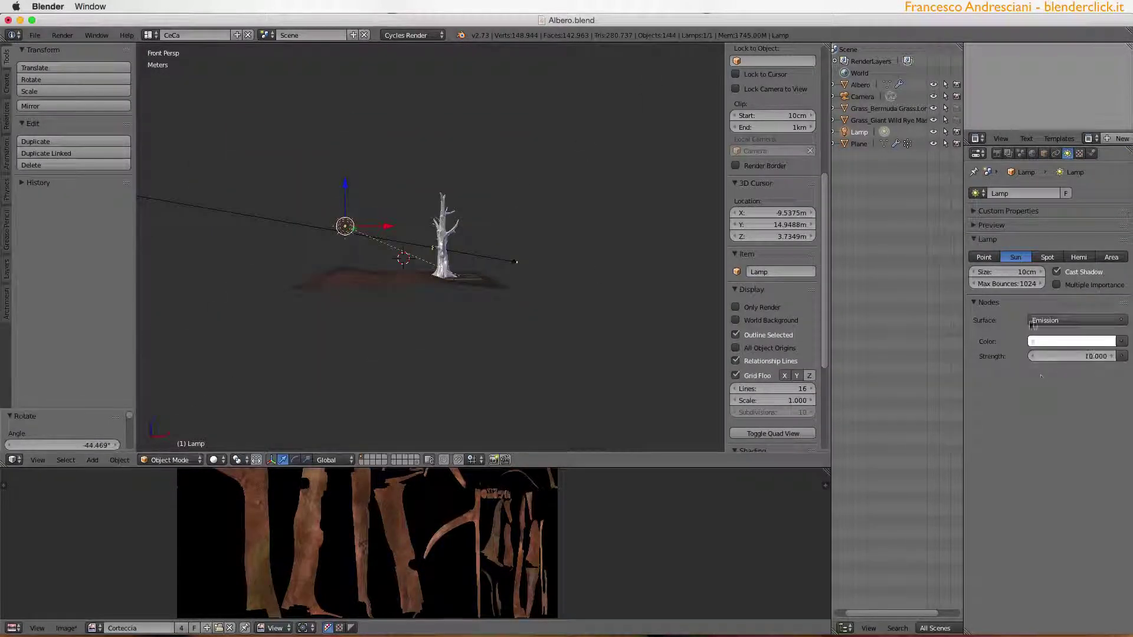
{"action": "key", "text": "F12"}
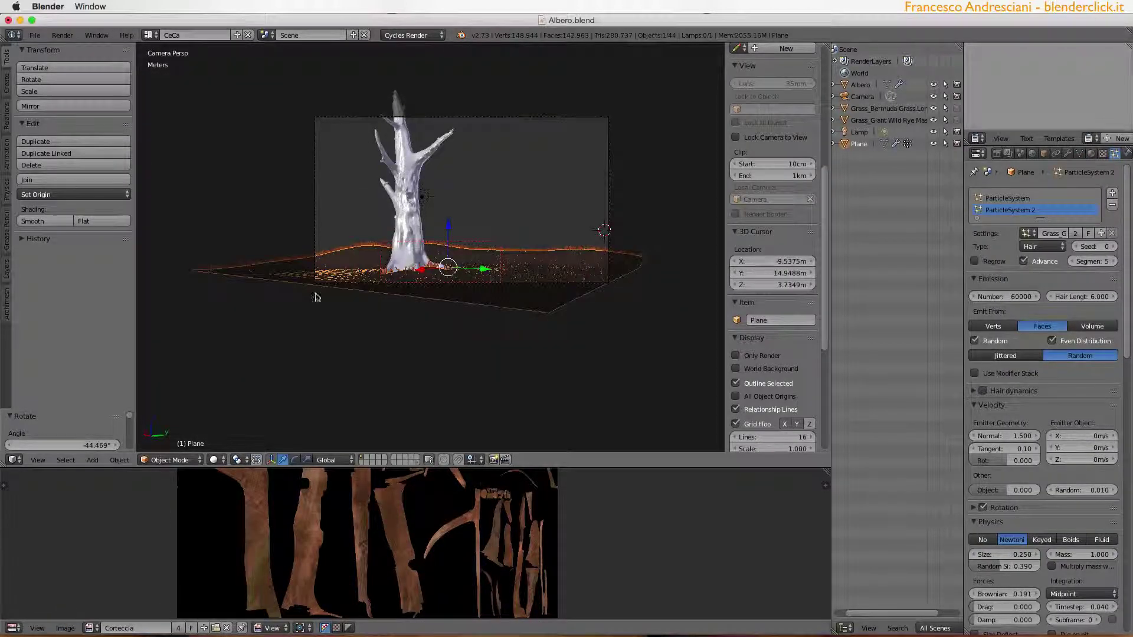
{"action": "key", "text": "ctrl+b"}
{"action": "left_click_drag", "start_coordinate": [315, 297], "coordinate": [176, 592]}
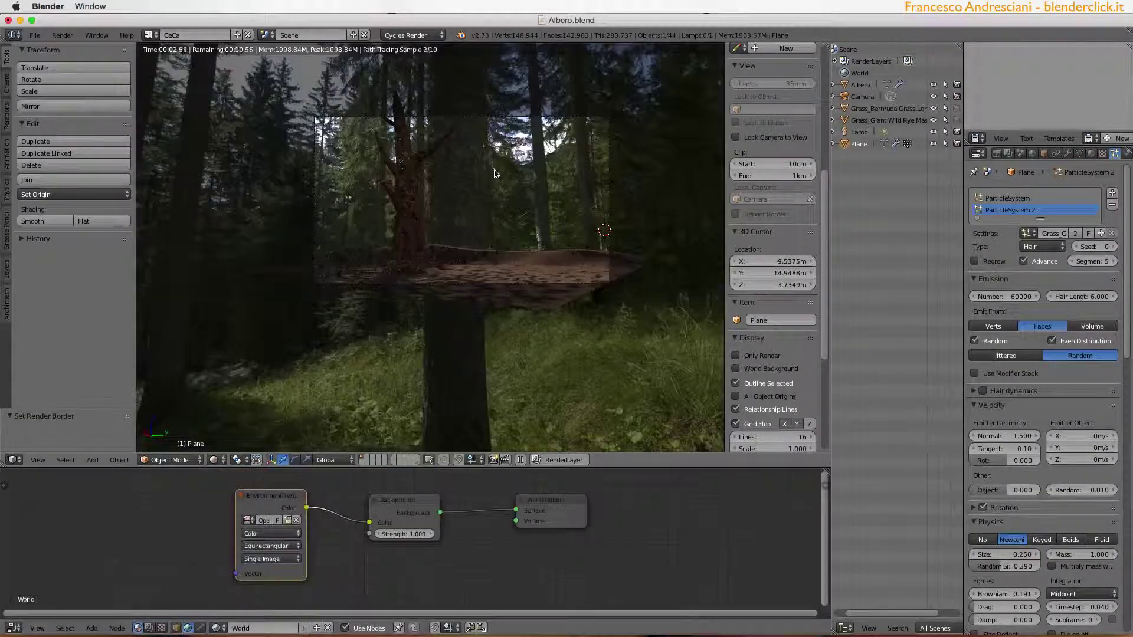
- Insert a Mapping node between the texture coordinates and the forest environment texture
{"action": "key", "text": "shift+space"}
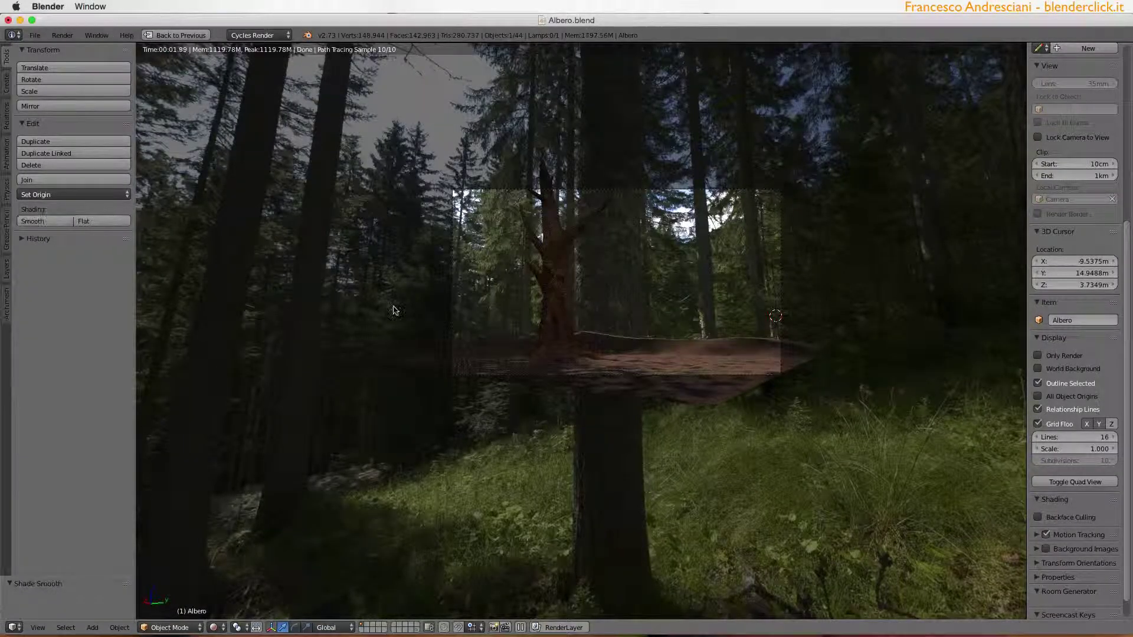
{"action": "key", "text": "shift+space"}
{"action": "left_click", "coordinate": [845, 135]}
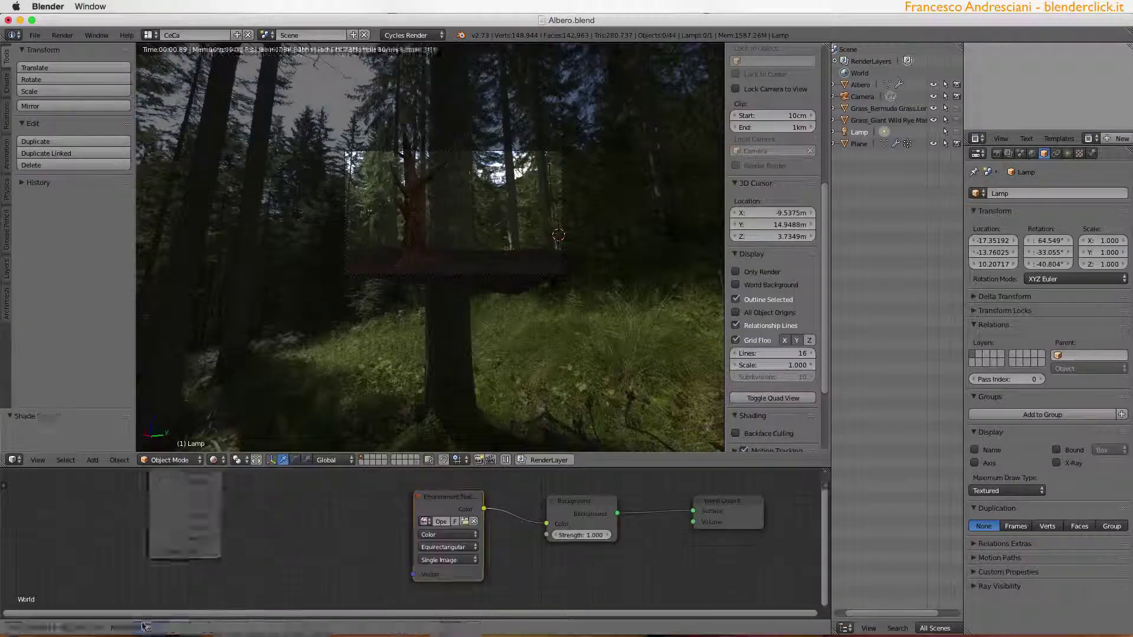
{"action": "key", "text": "shift+a"}
{"action": "left_click", "coordinate": [159, 561]}
{"action": "left_click", "coordinate": [310, 548]}
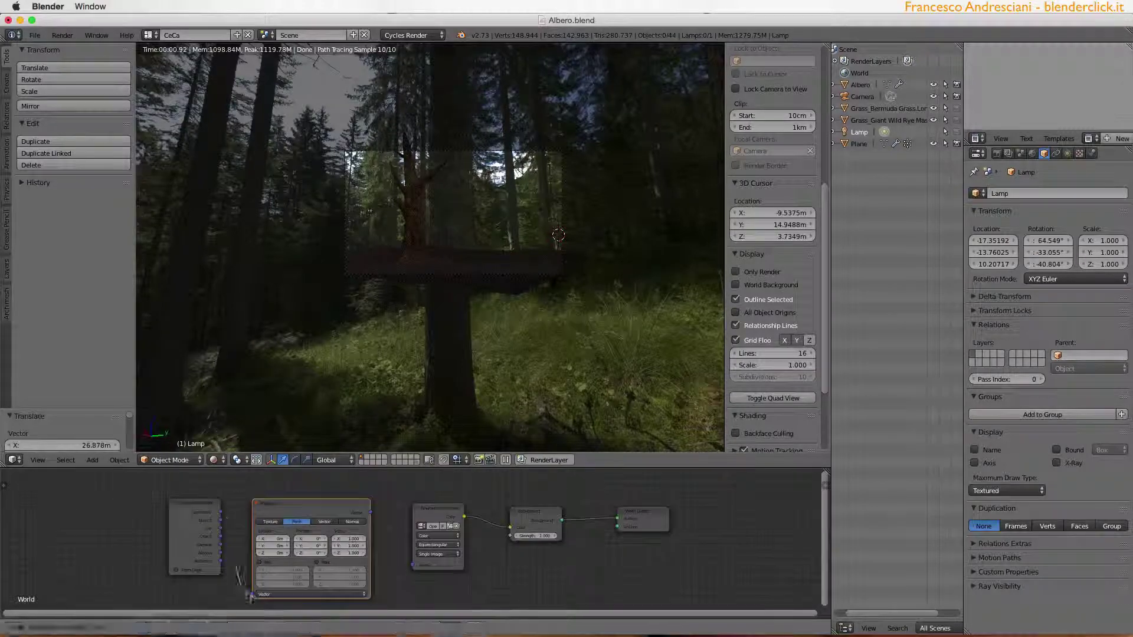
{"action": "left_click_drag", "start_coordinate": [220, 528], "coordinate": [254, 593]}
{"action": "left_click_drag", "start_coordinate": [370, 512], "coordinate": [412, 565]}
- Rotate the forest background around Z using the Mapping node's rotation
{"action": "key", "text": "Home"}
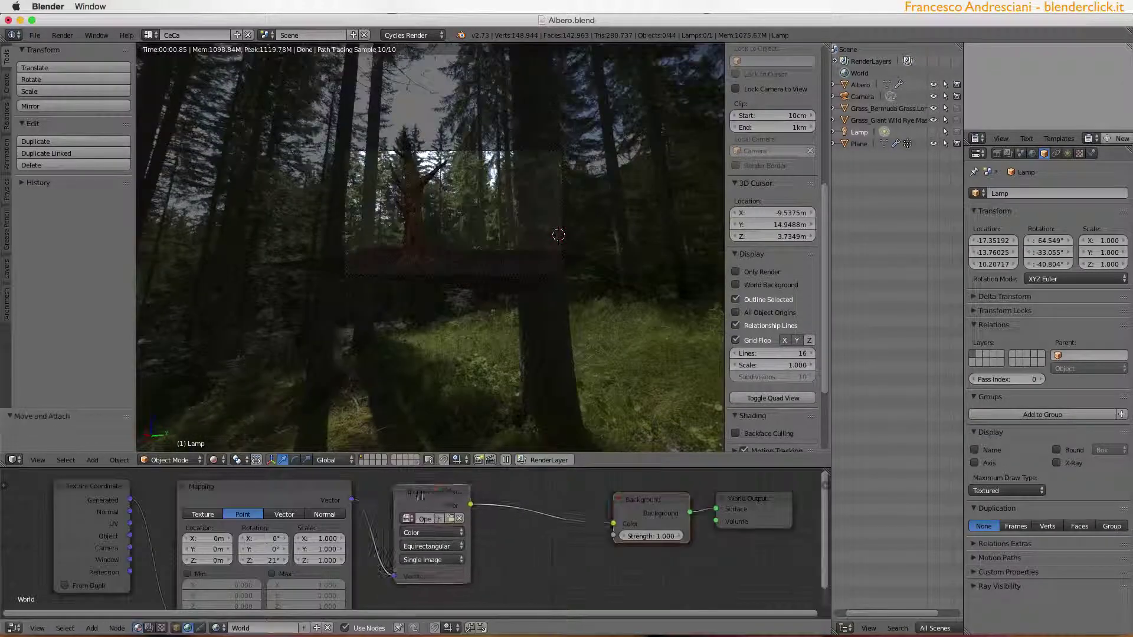
{"action": "scroll", "coordinate": [436, 308], "scroll_direction": "up", "scroll_amount": 3}
{"action": "mouse_move", "coordinate": [262, 560]}
{"action": "left_mouse_down"}
{"action": "mouse_move", "coordinate": [307, 560]}
{"action": "mouse_move", "coordinate": [283, 560]}
{"action": "mouse_move", "coordinate": [271, 539]}
{"action": "mouse_move", "coordinate": [255, 542]}
{"action": "left_mouse_up"}
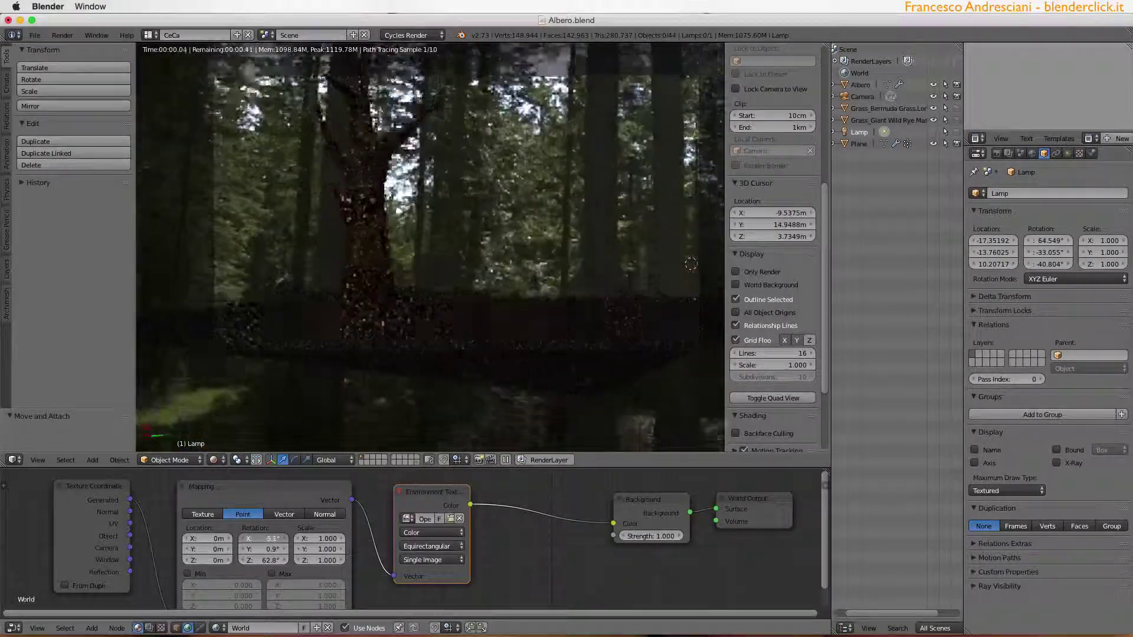
{"action": "scroll", "coordinate": [255, 542], "scroll_direction": "down", "scroll_amount": 2}
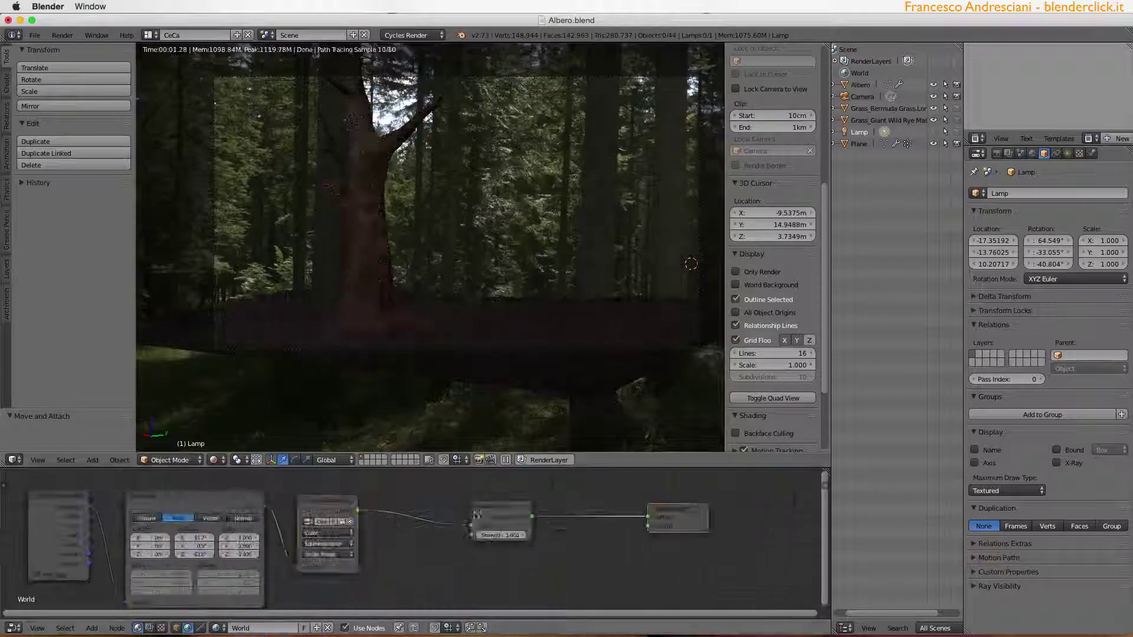
- Add a Math node fed by the environment colour to brighten the background
{"action": "key", "text": "shift+a"}
{"action": "left_click", "coordinate": [488, 449]}
{"action": "left_click", "coordinate": [422, 540]}
{"action": "left_click_drag", "start_coordinate": [358, 511], "coordinate": [391, 586]}
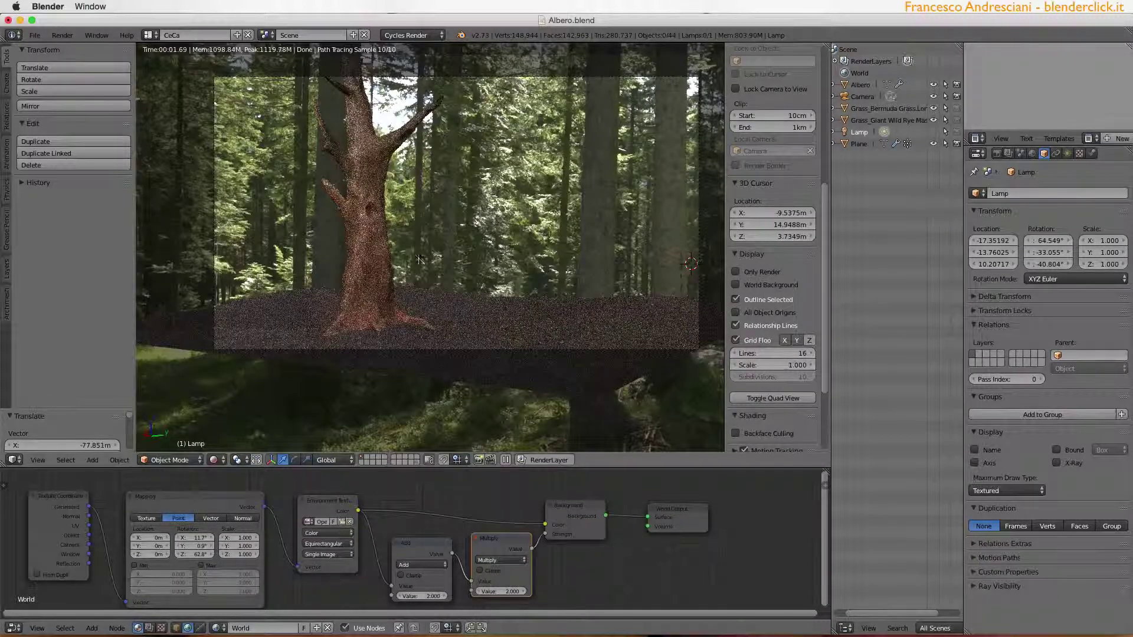
- Give the camera depth of field focused on Albero with a 30cm size
{"action": "left_click", "coordinate": [861, 96]}
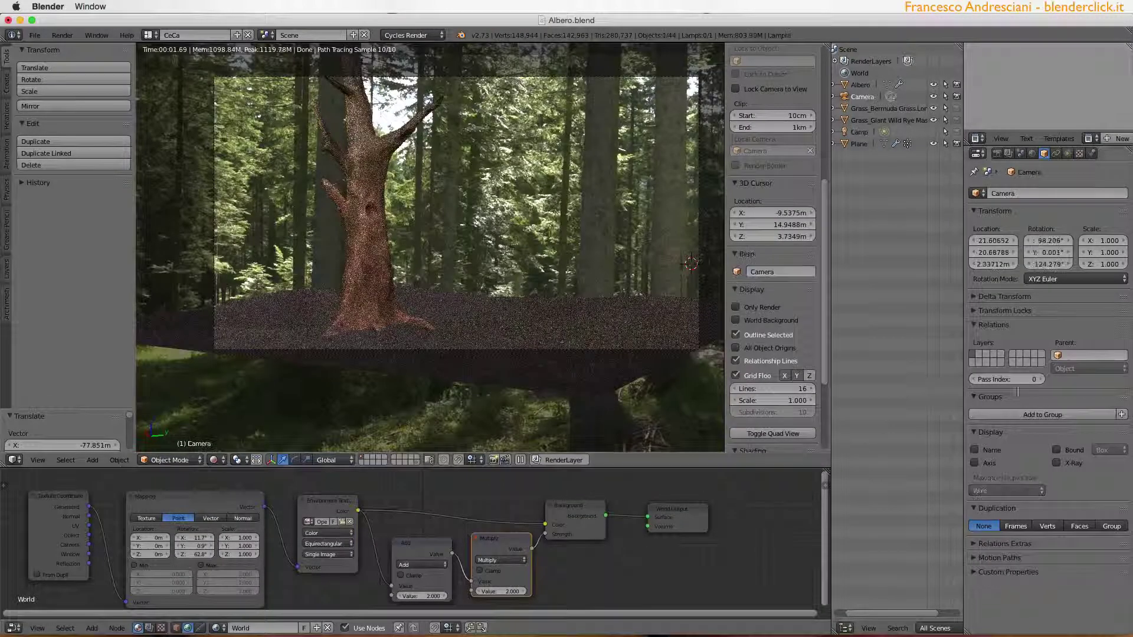
{"action": "left_click", "coordinate": [1067, 153]}
{"action": "left_click_drag", "start_coordinate": [1066, 508], "coordinate": [1092, 509]}
{"action": "left_click", "coordinate": [1067, 510]}
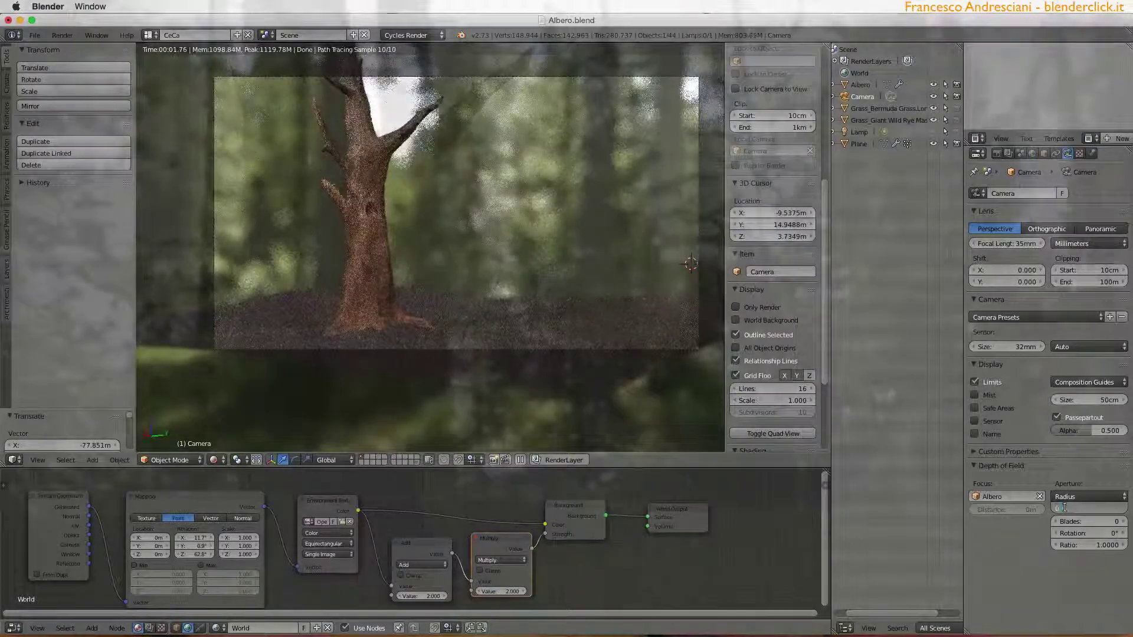
{"action": "type", "text": "30"}
{"action": "key", "text": "Return"}
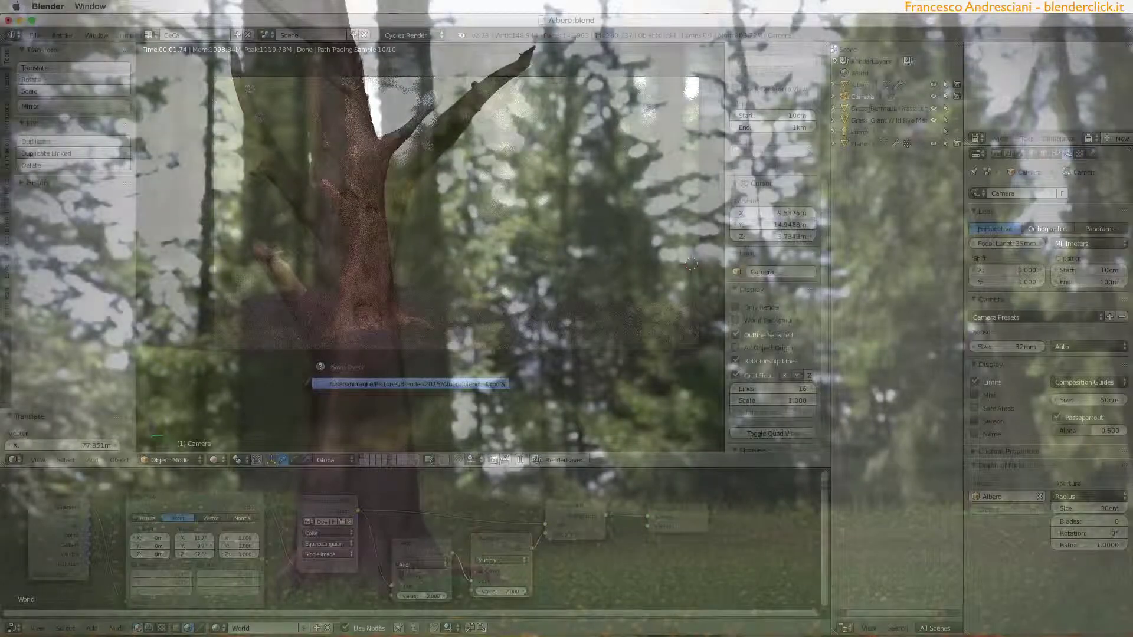
- Save over the existing file and render the final tree-in-grass image
{"action": "left_click", "coordinate": [345, 384]}
{"action": "key", "text": "F12"}
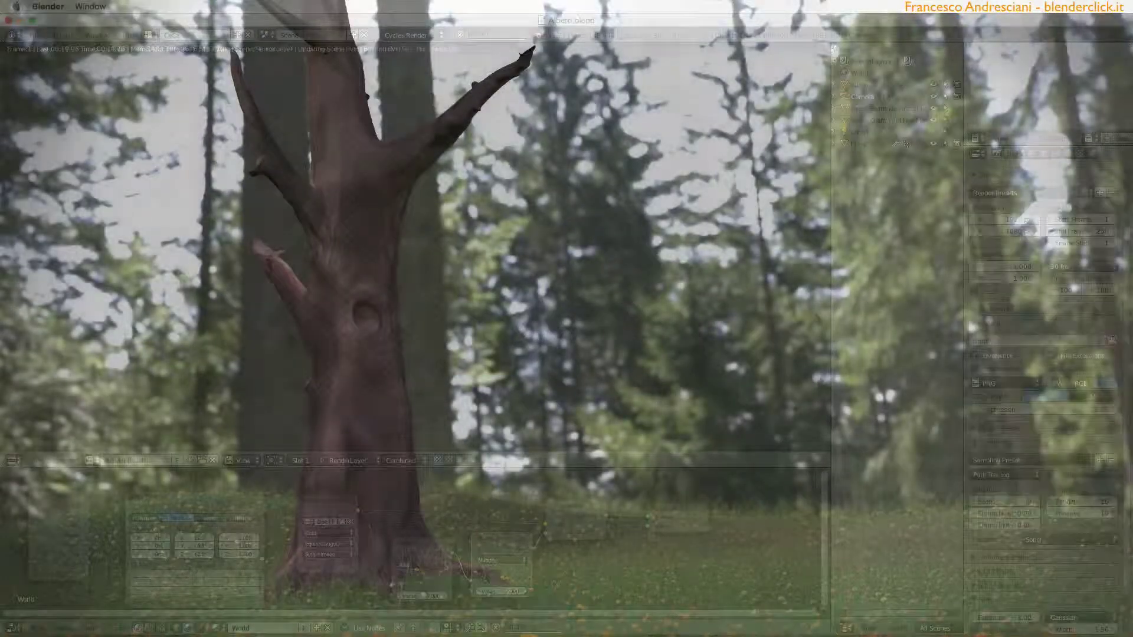